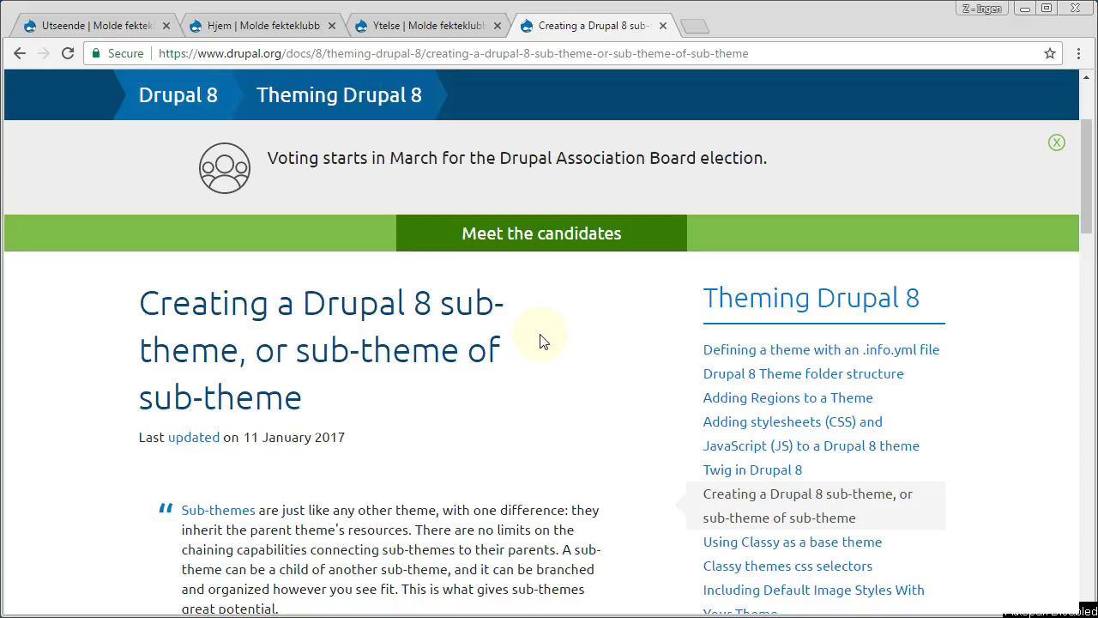
Close the Drupal sub-theme documentation page and look through the installed themes on the site's Utseende page.
{"action": "left_click", "coordinate": [663, 27]}
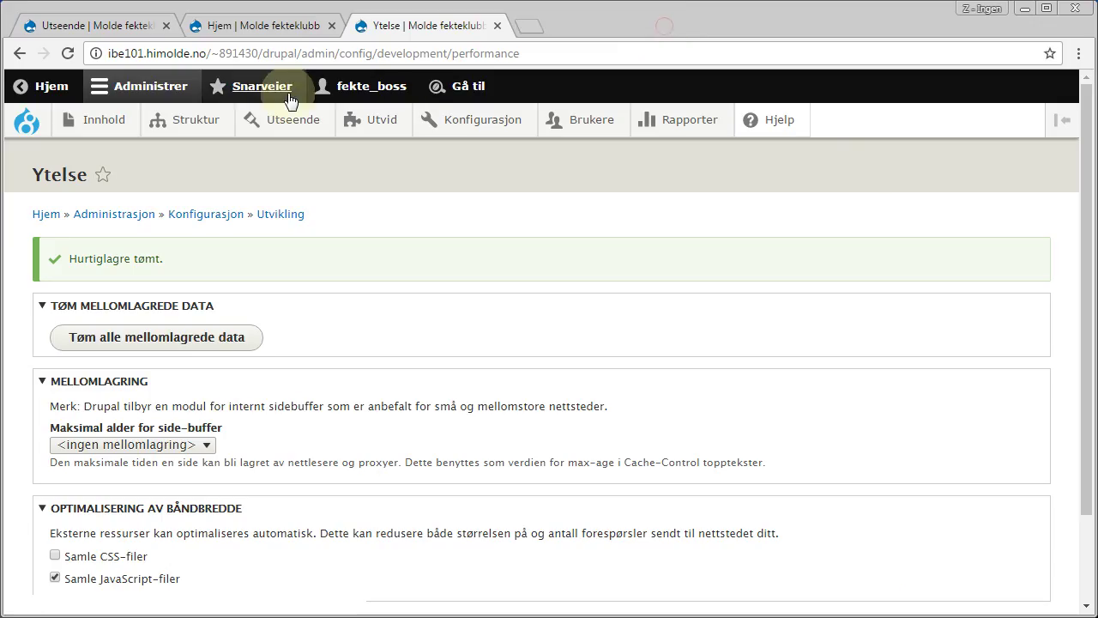
{"action": "left_click", "coordinate": [94, 25]}
{"action": "mouse_move", "coordinate": [380, 360]}
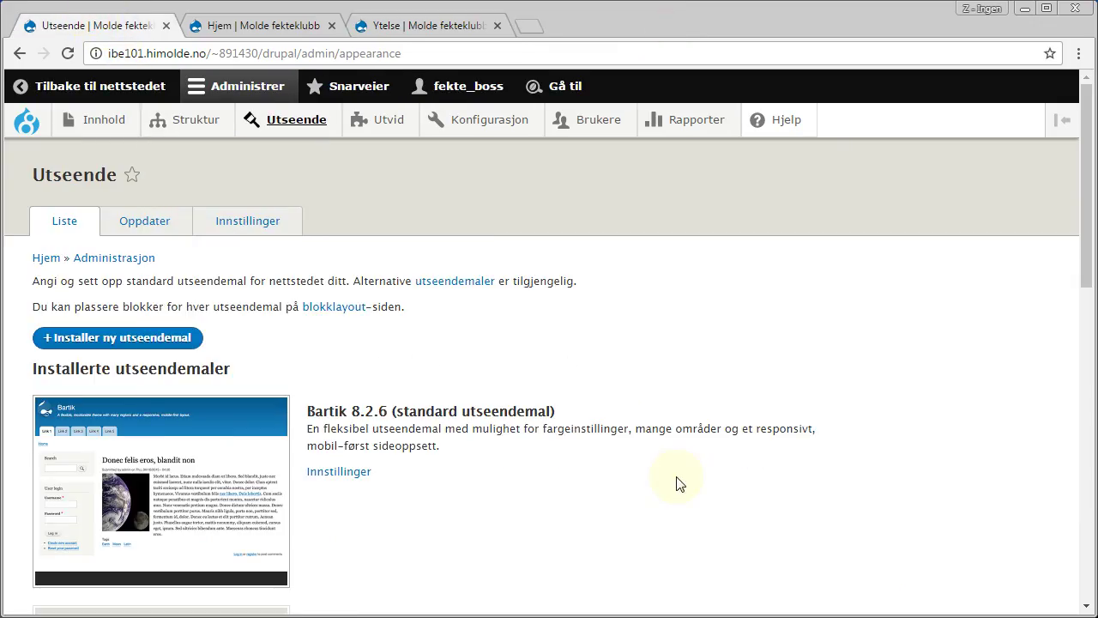
{"action": "scroll", "coordinate": [544, 488], "scroll_direction": "down", "scroll_amount": 1}
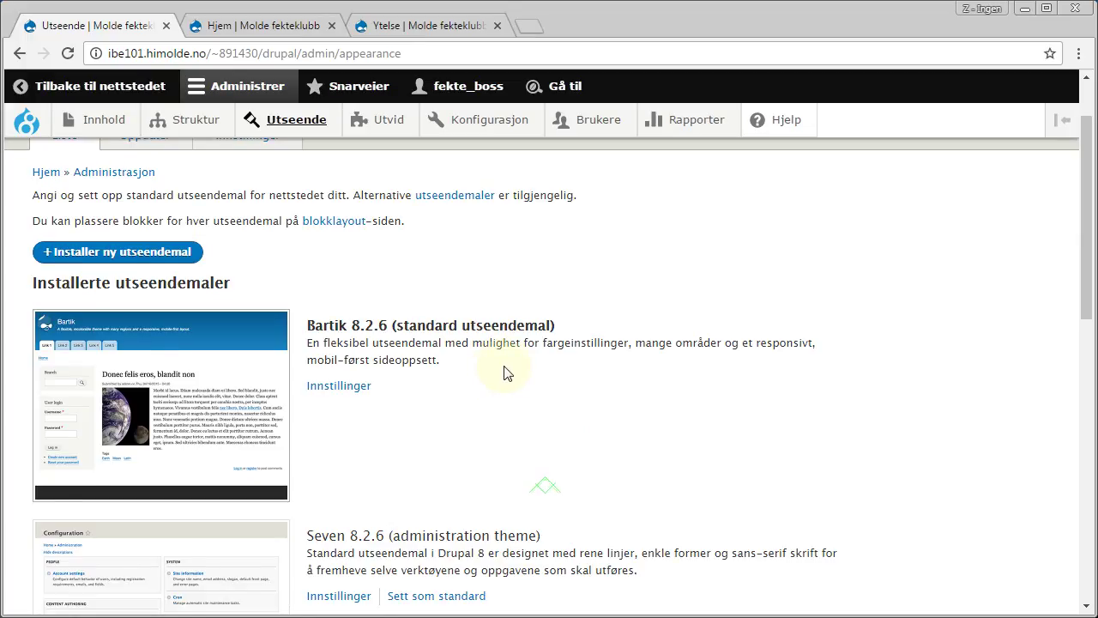
{"action": "scroll", "coordinate": [506, 374], "scroll_direction": "down", "scroll_amount": 5}
{"action": "scroll", "coordinate": [506, 374], "scroll_direction": "up", "scroll_amount": 7}
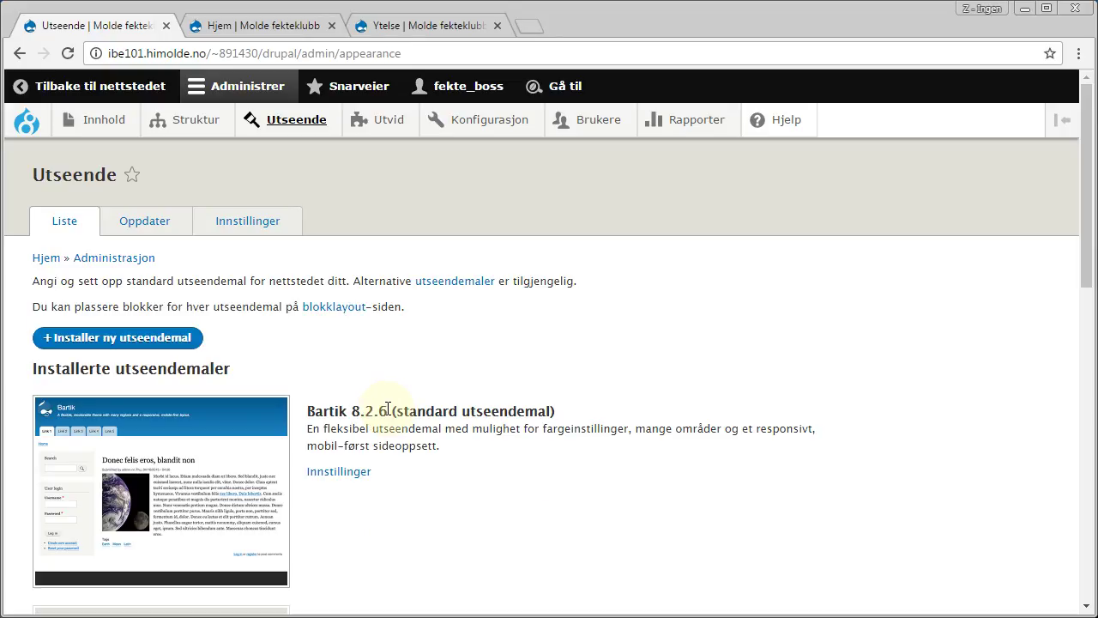
Switch to FileZilla and connect to the saved site ibe101.himolde.no.
{"action": "key", "text": "alt+Tab"}
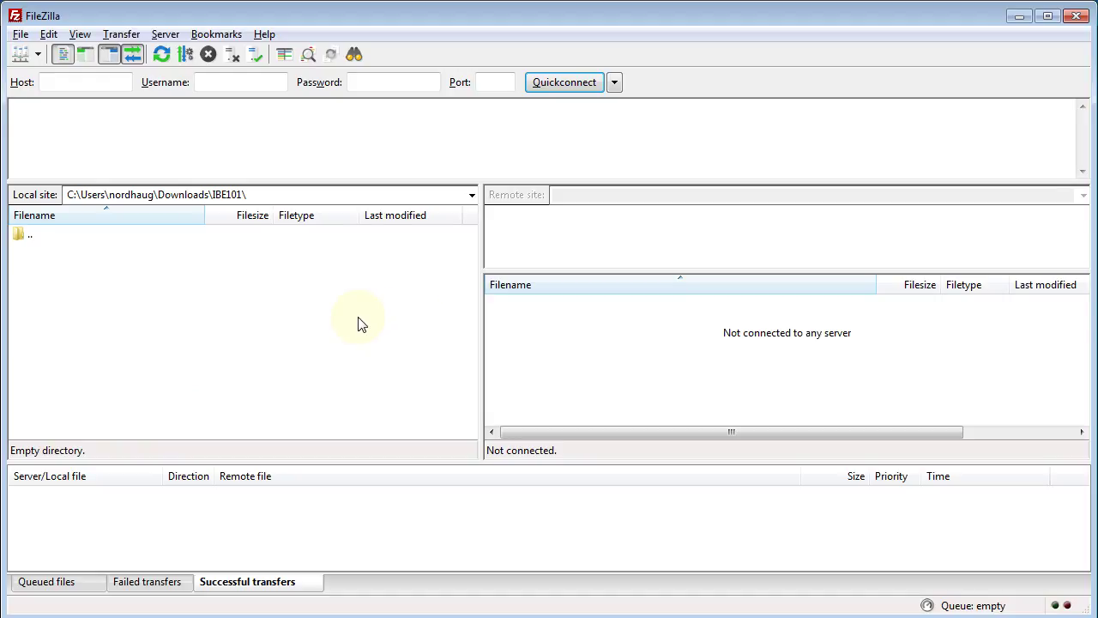
{"action": "key", "text": "ctrl+s"}
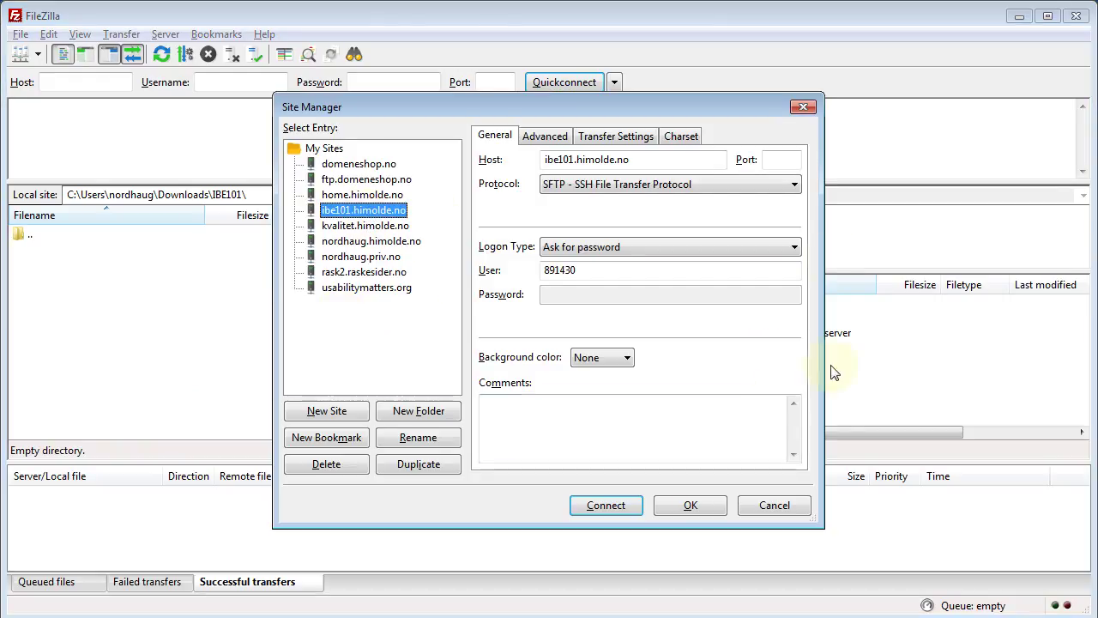
{"action": "left_click", "coordinate": [606, 505]}
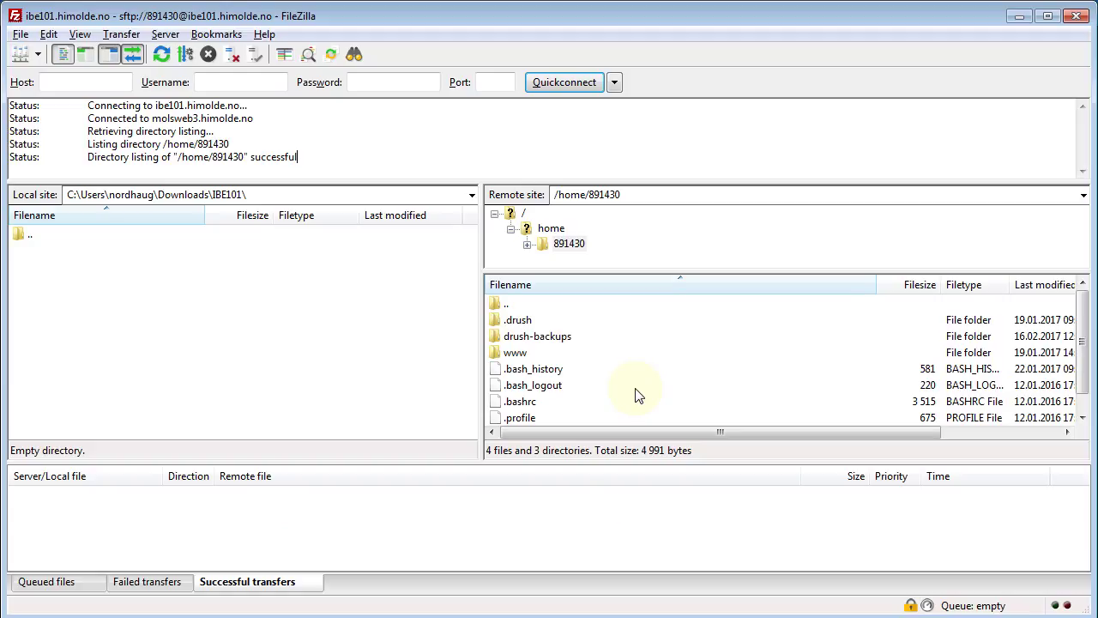
Open the www/drupal/themes directory on the server.
{"action": "double_click", "coordinate": [514, 353]}
{"action": "double_click", "coordinate": [519, 322]}
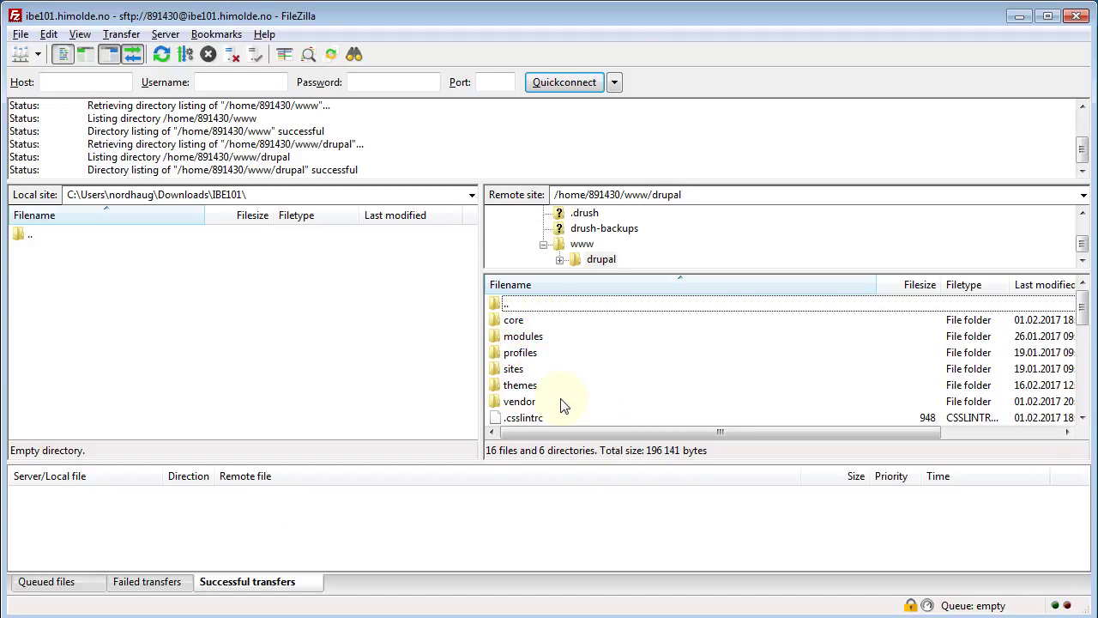
{"action": "double_click", "coordinate": [525, 385]}
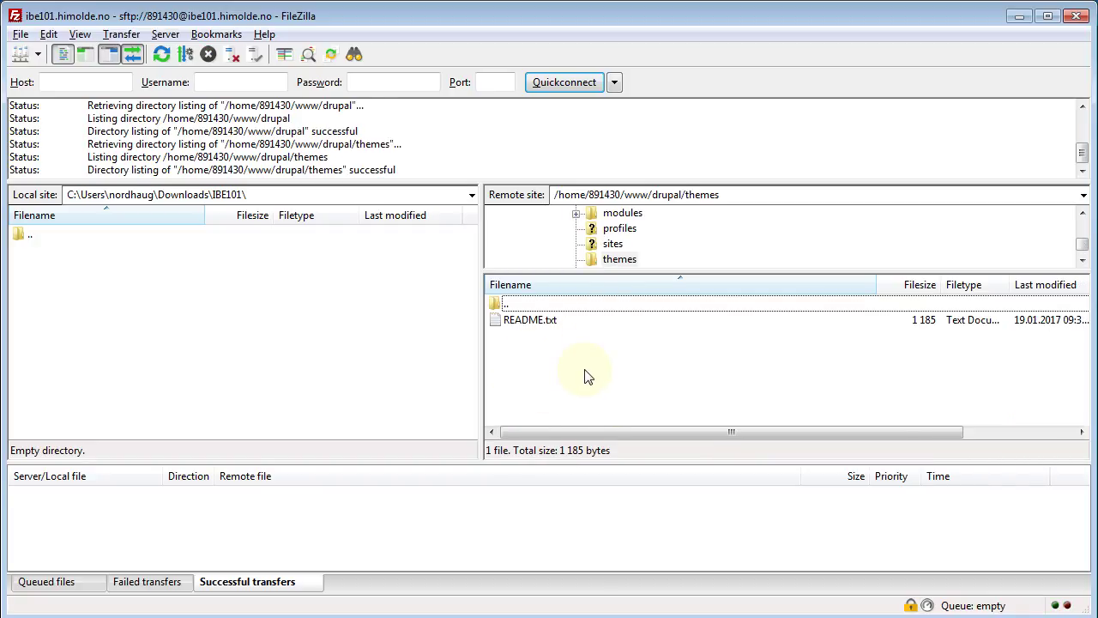
Download the bartik theme folder from the server's drupal/core/themes directory to the local IBE101 folder.
{"action": "double_click", "coordinate": [504, 303]}
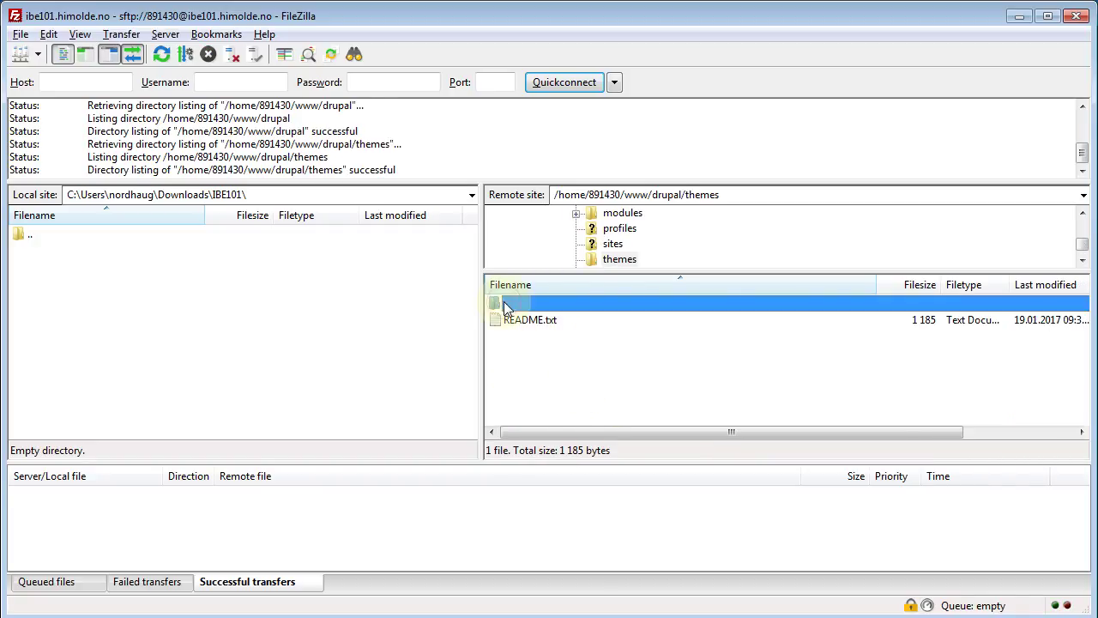
{"action": "double_click", "coordinate": [515, 320]}
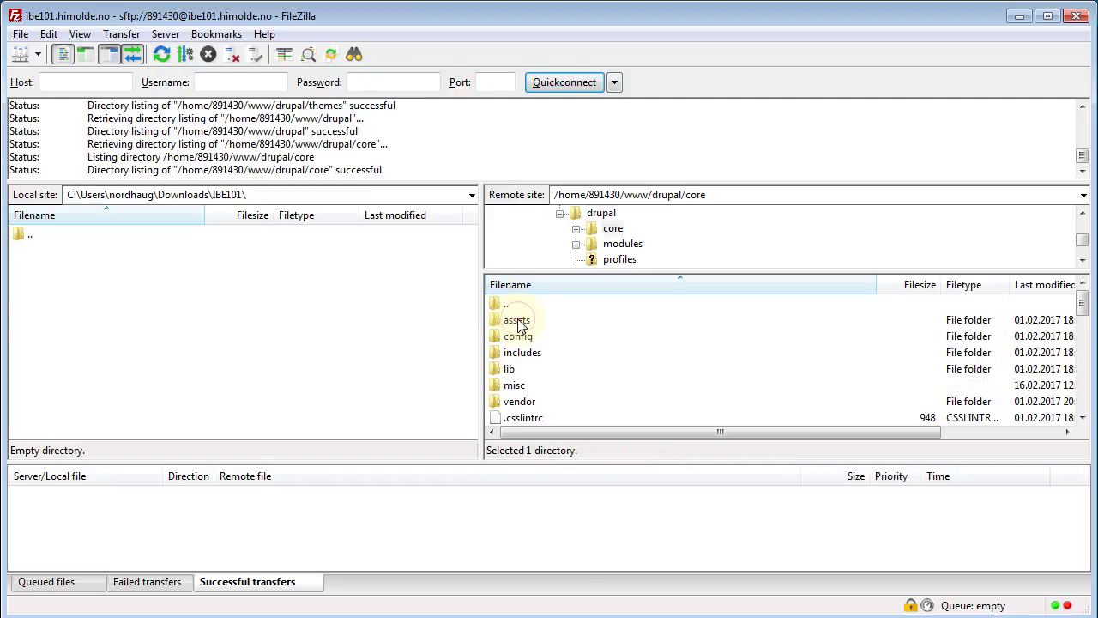
{"action": "scroll", "coordinate": [616, 382], "scroll_direction": "down", "scroll_amount": 1}
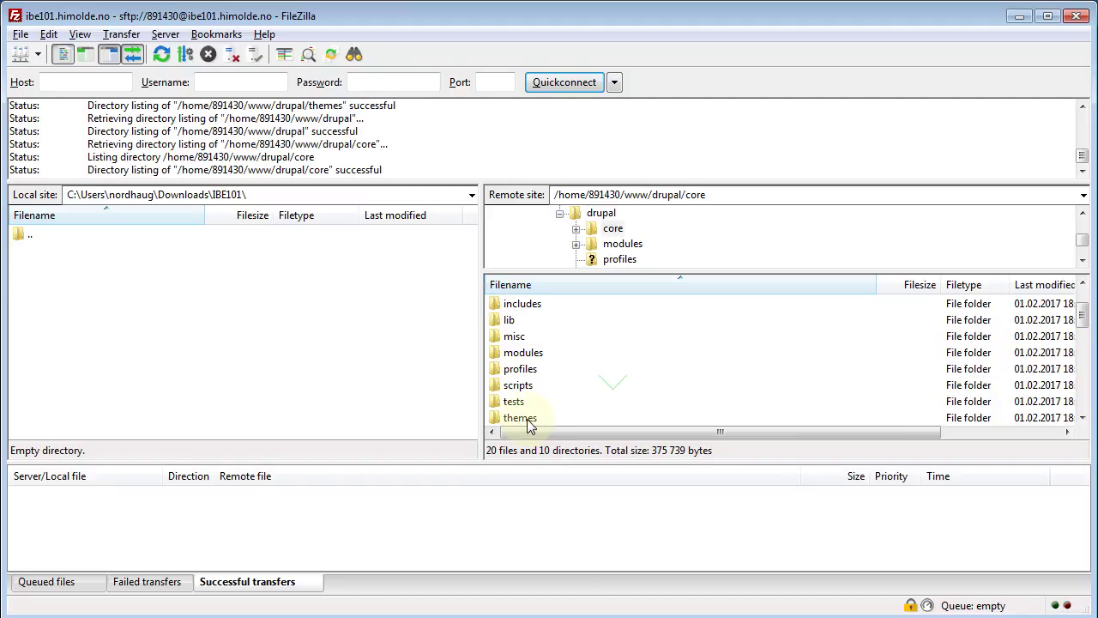
{"action": "double_click", "coordinate": [524, 419]}
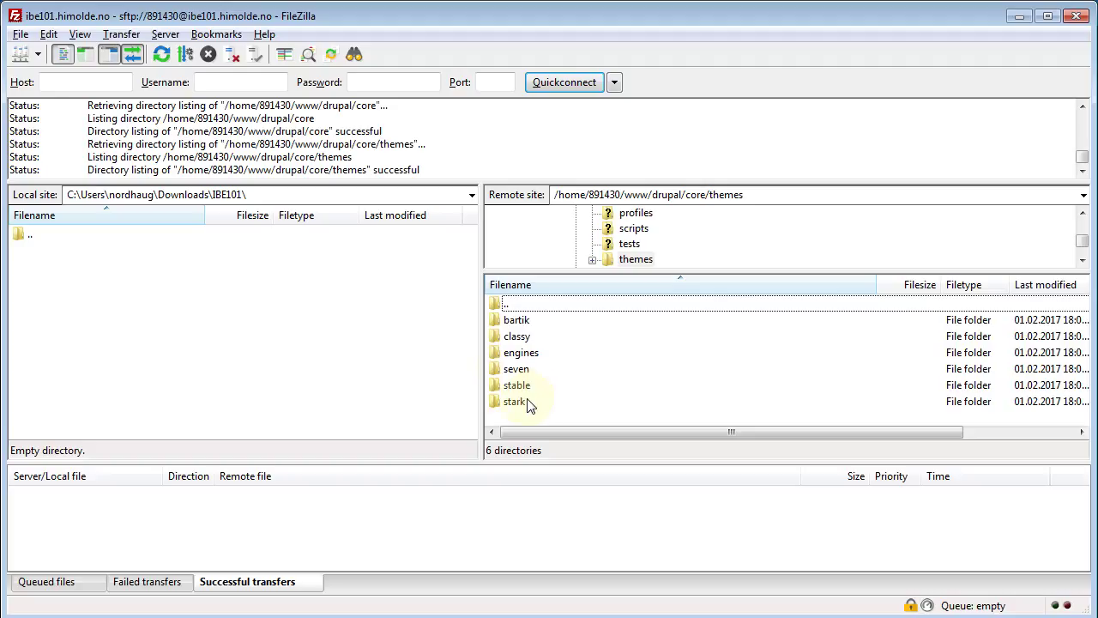
{"action": "left_click", "coordinate": [515, 322]}
{"action": "right_click", "coordinate": [514, 329]}
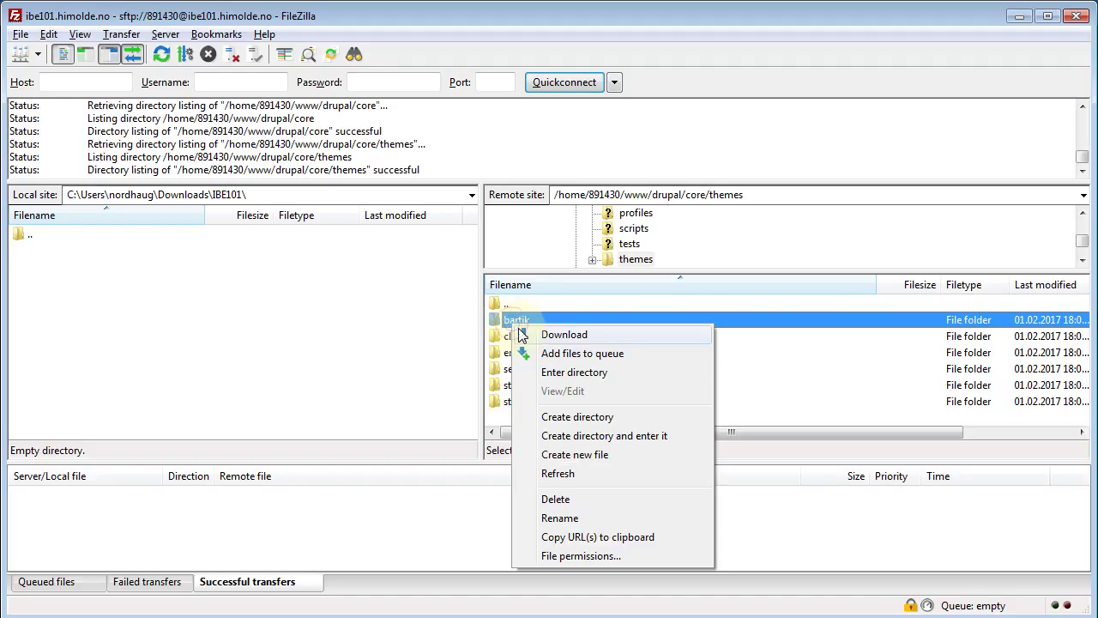
{"action": "left_click", "coordinate": [558, 349]}
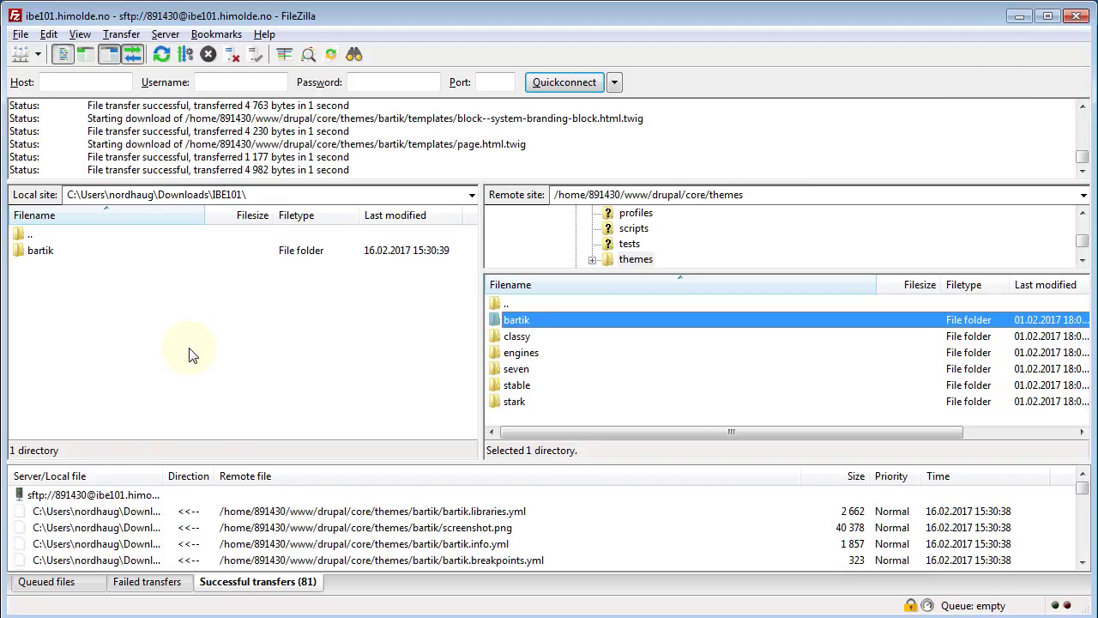
Switch to Windows Explorer and open the IBE101 folder inside Downloads.
{"action": "key", "text": "alt+Tab"}
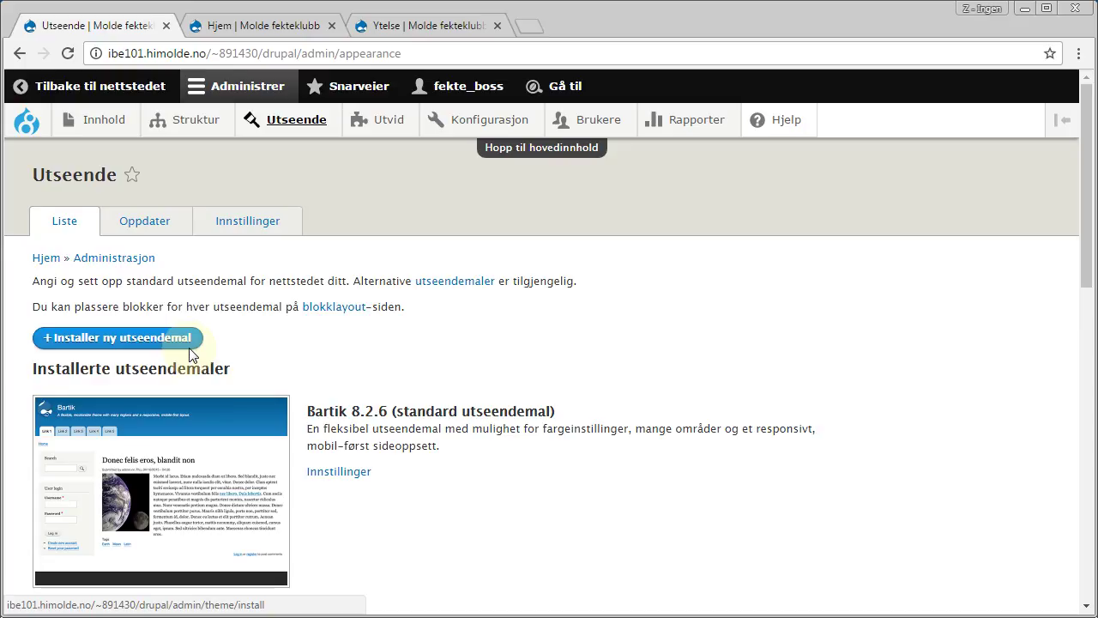
{"action": "key", "text": "super+e"}
{"action": "key", "text": "super+Down"}
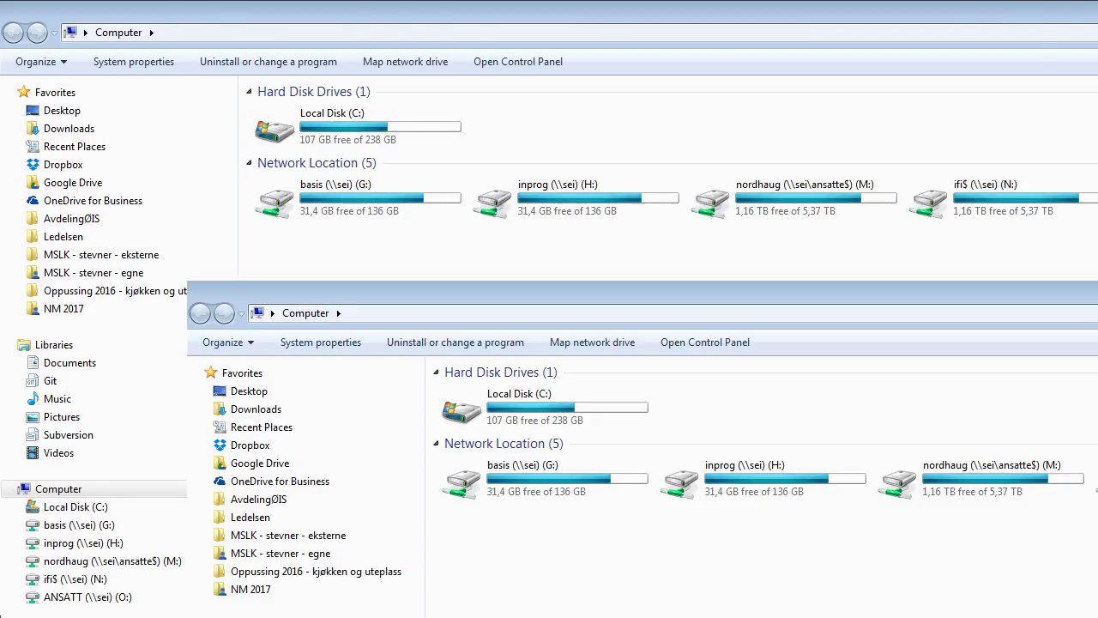
{"action": "left_click_drag", "start_coordinate": [859, 291], "coordinate": [679, 23]}
{"action": "left_click", "coordinate": [83, 146]}
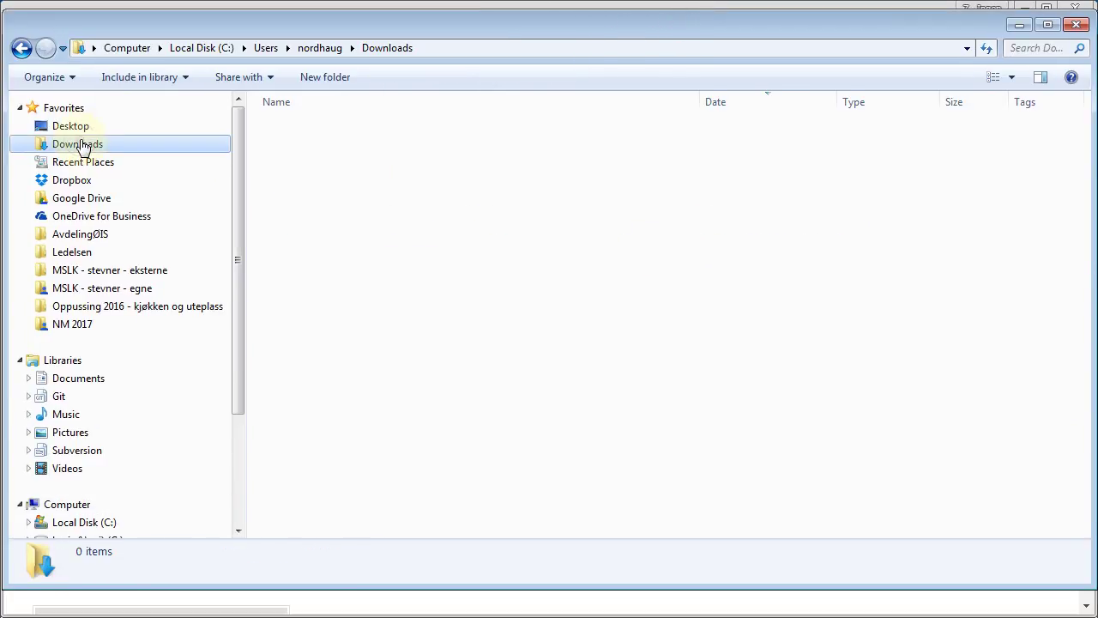
{"action": "double_click", "coordinate": [296, 128]}
Rename the downloaded bartik folder as fekting.
{"action": "left_click", "coordinate": [299, 130]}
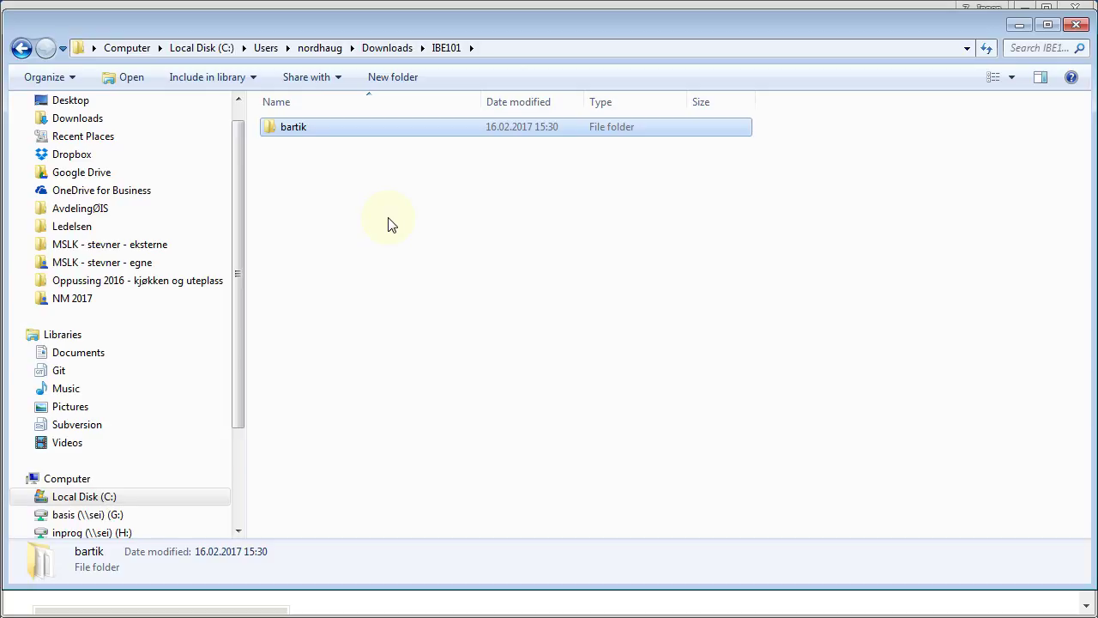
{"action": "key", "text": "ctrl+e"}
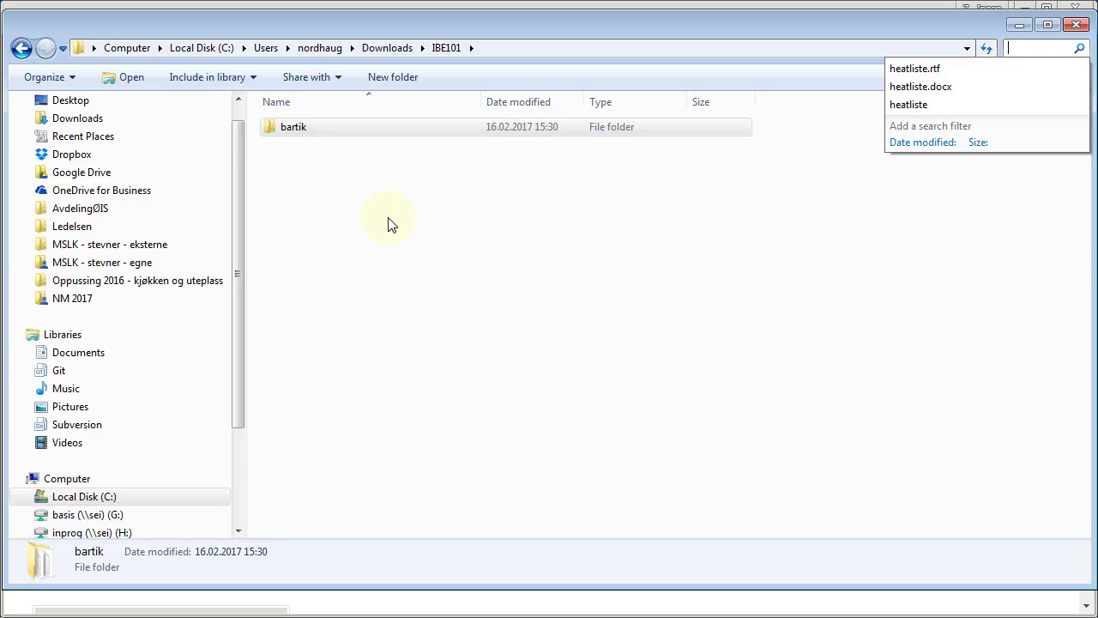
{"action": "left_click", "coordinate": [300, 130]}
{"action": "left_click", "coordinate": [302, 132]}
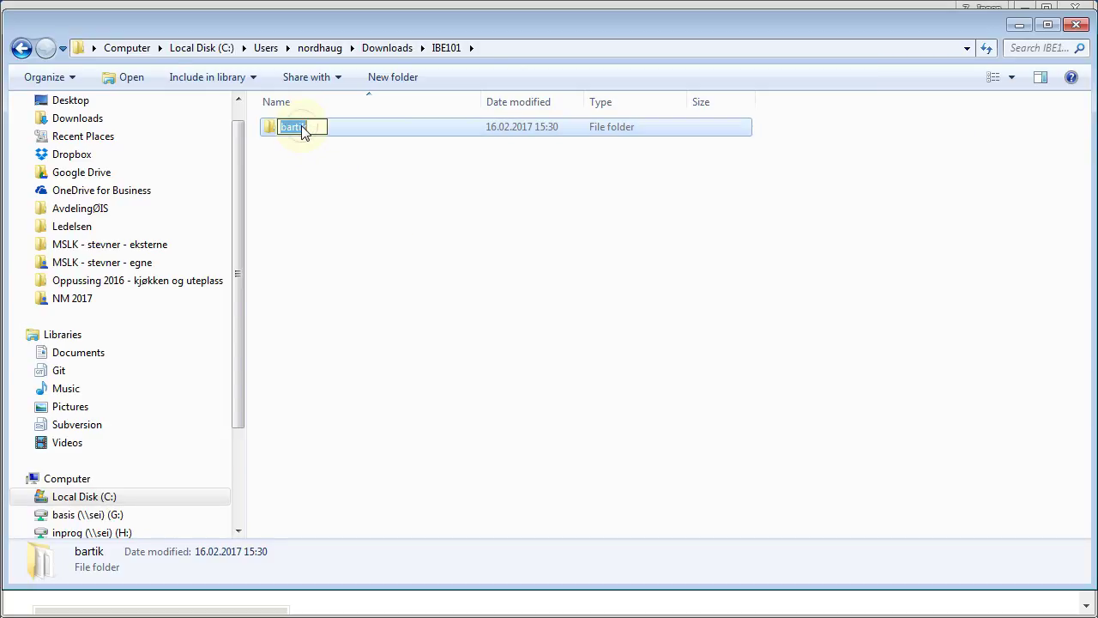
{"action": "type", "text": "fekting"}
{"action": "key", "text": "Return"}
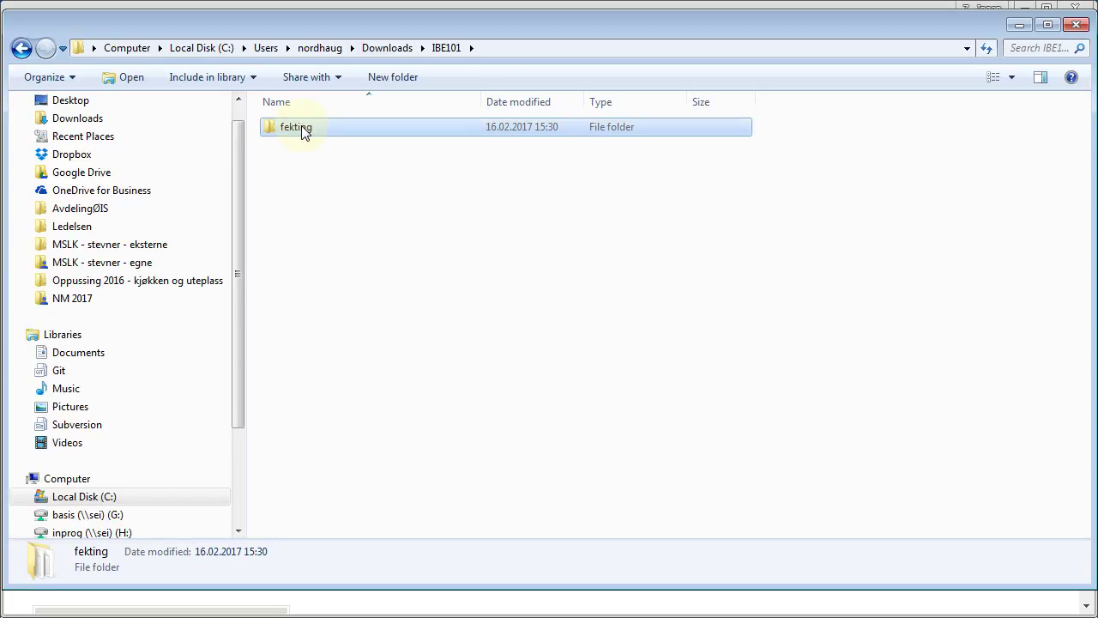
Open the fekting folder and permanently delete its color subfolder.
{"action": "double_click", "coordinate": [301, 127]}
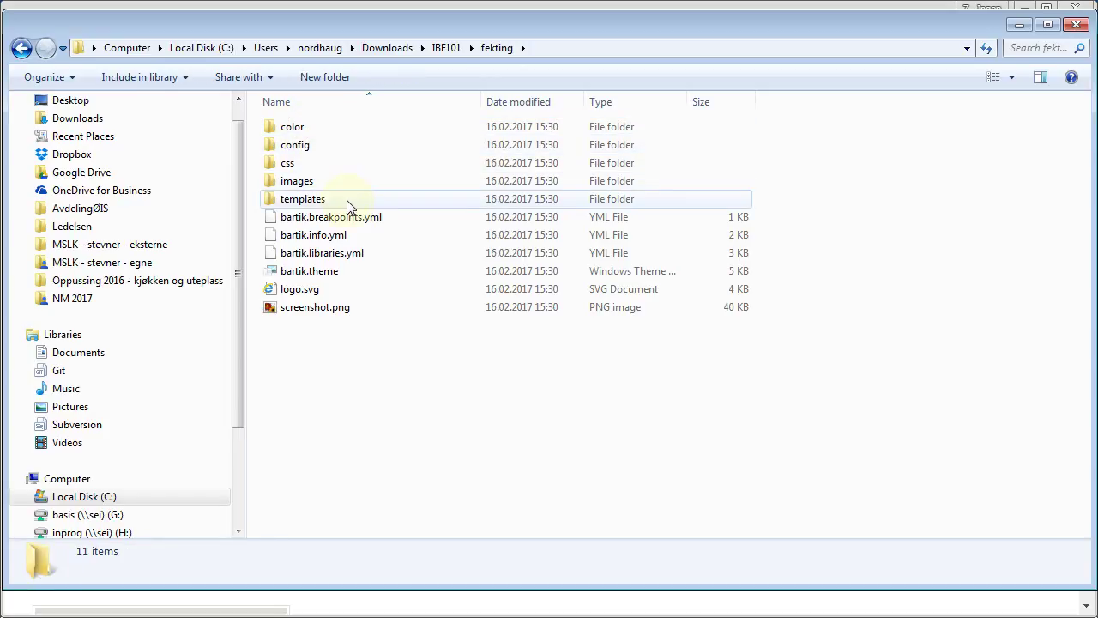
{"action": "left_click", "coordinate": [309, 131]}
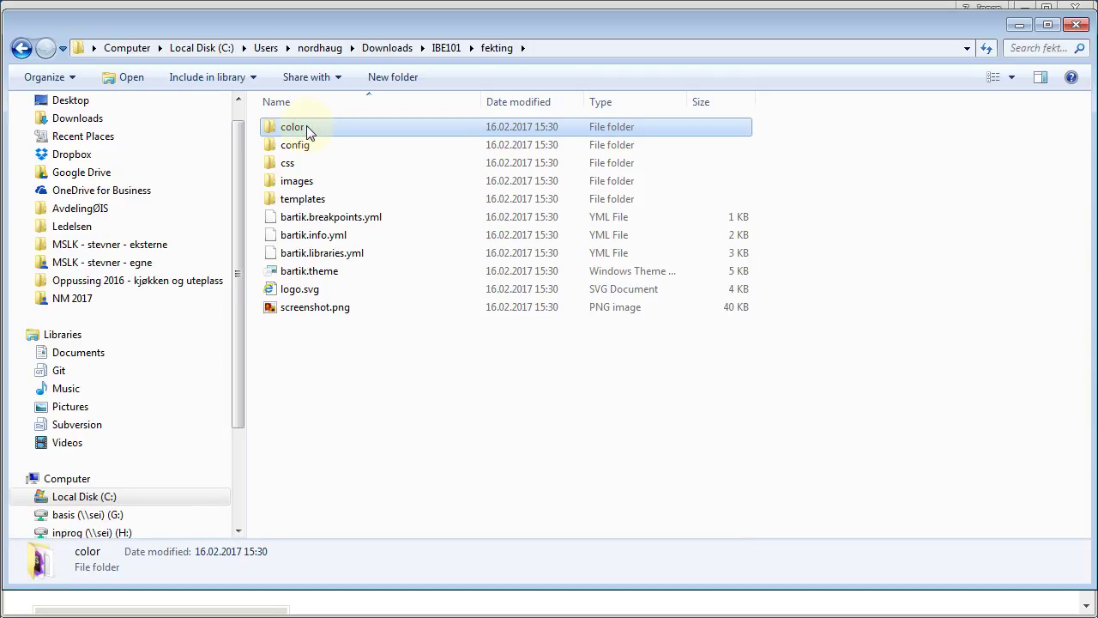
{"action": "key", "text": "shift+Delete"}
{"action": "key", "text": "Return"}
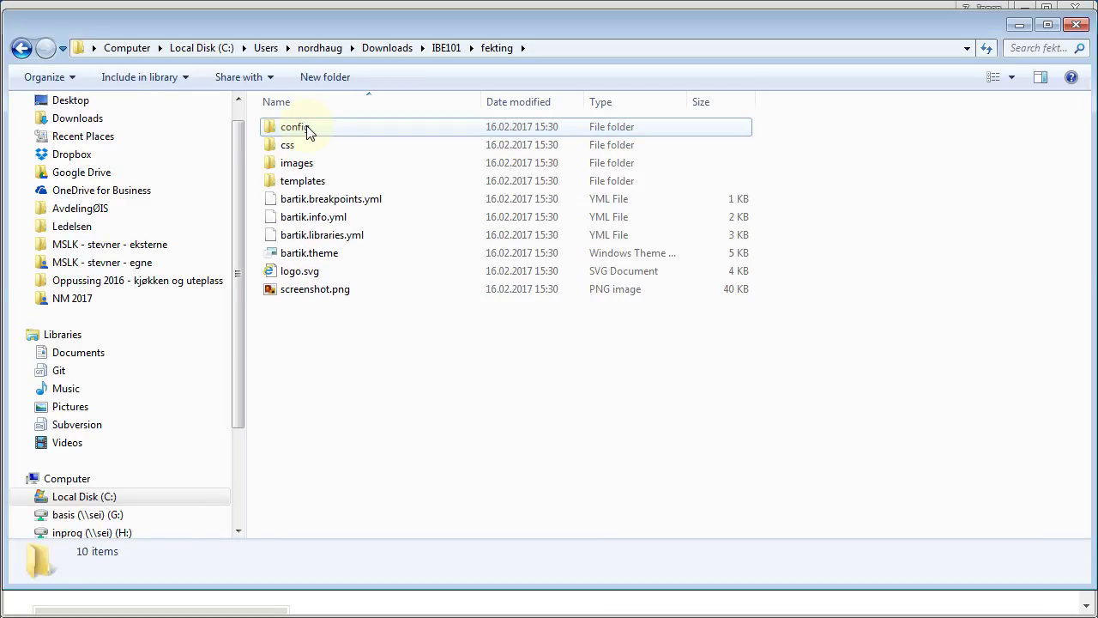
Permanently delete the images and config subfolders from the fekting folder.
{"action": "key", "text": "Down"}
{"action": "key", "text": "Down"}
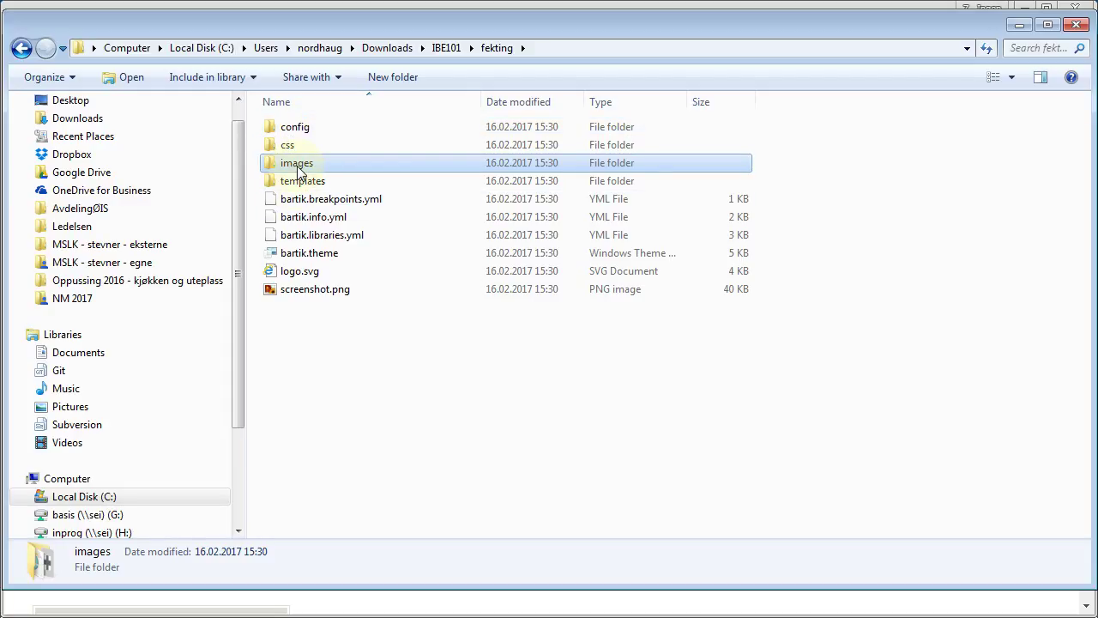
{"action": "key", "text": "shift+Delete"}
{"action": "key", "text": "Return"}
{"action": "key", "text": "Up"}
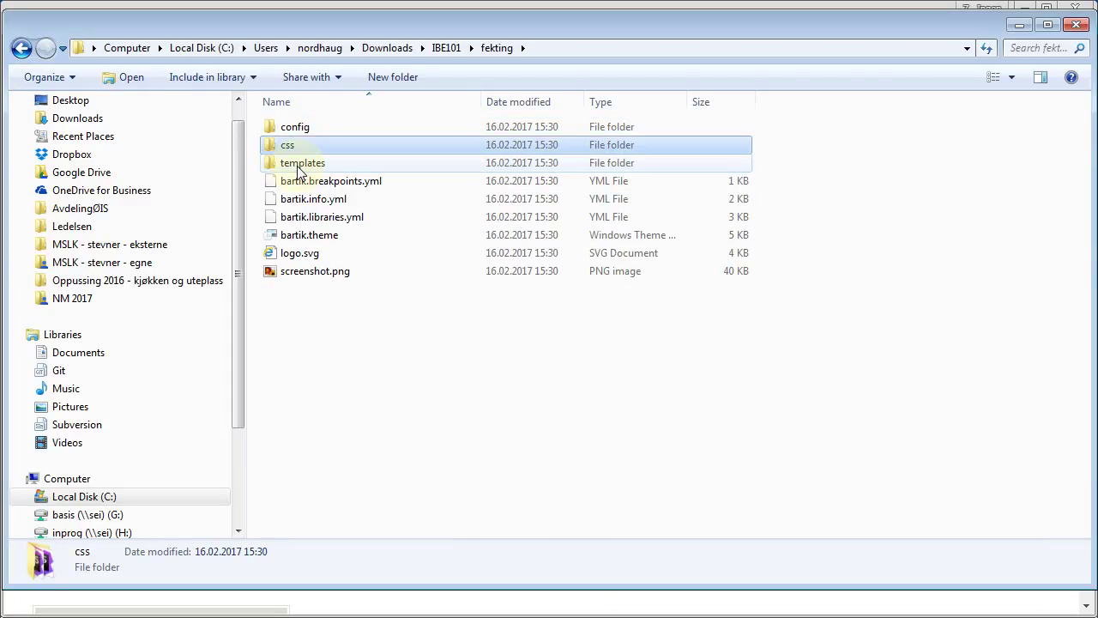
{"action": "key", "text": "Up"}
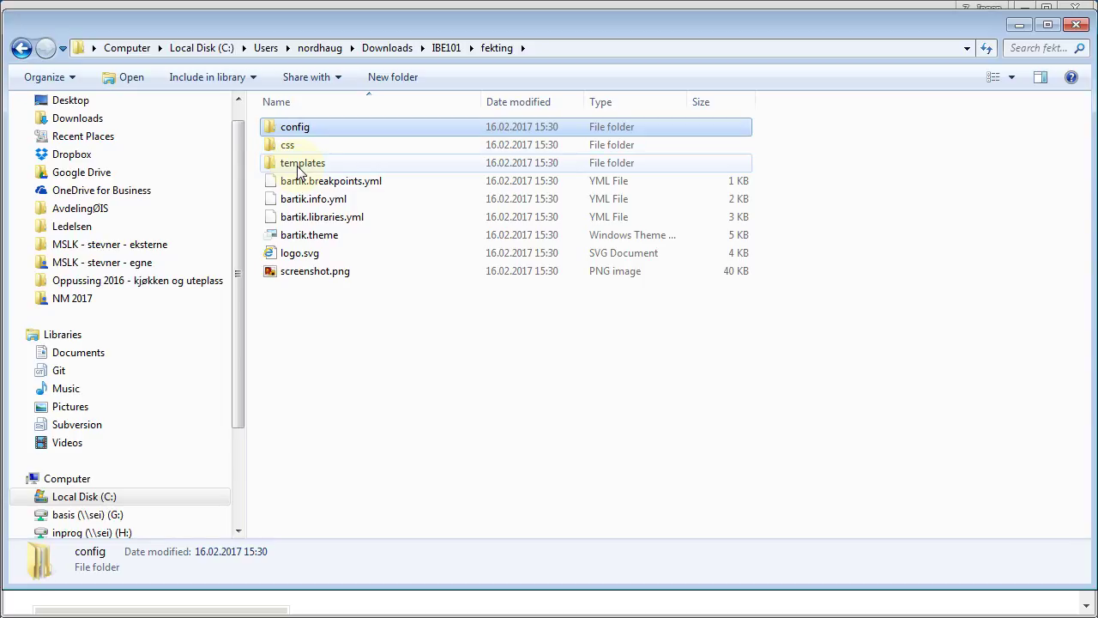
{"action": "key", "text": "shift+Delete"}
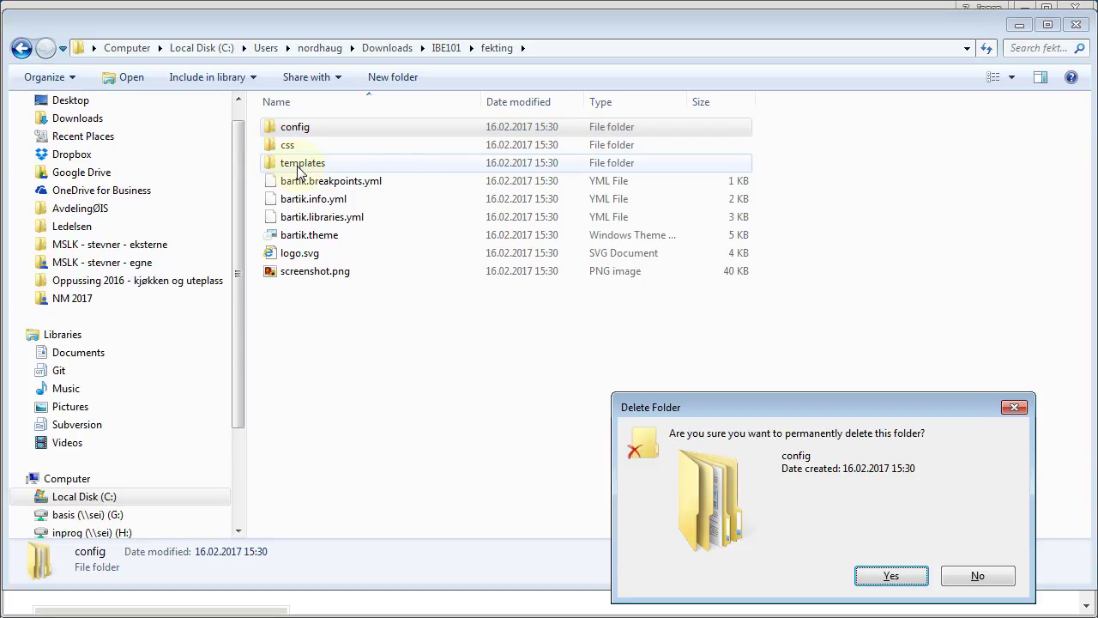
{"action": "key", "text": "Return"}
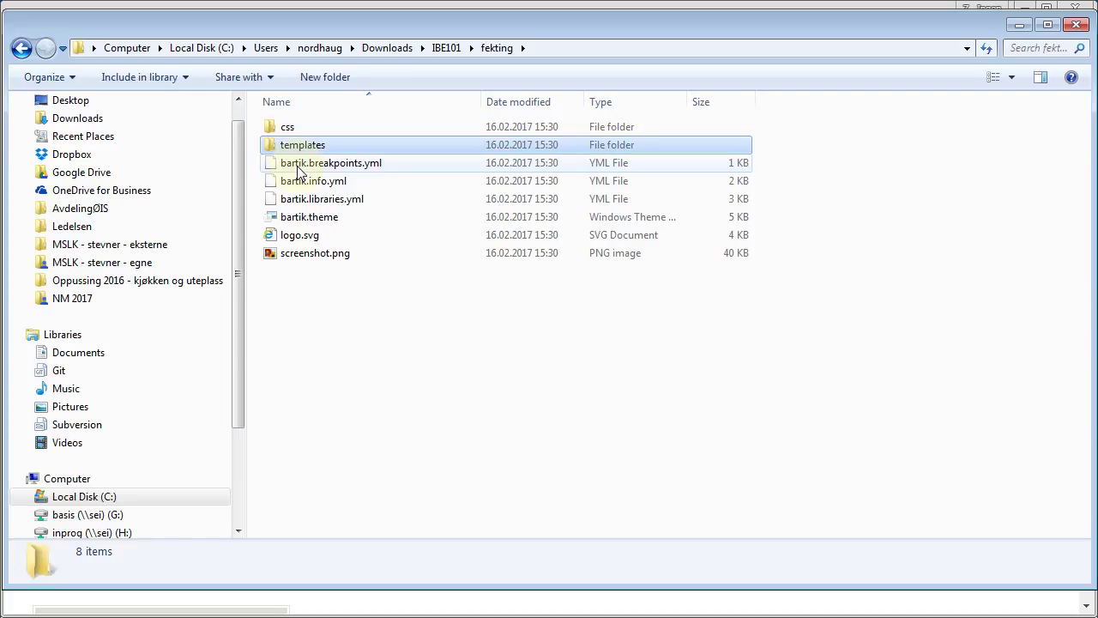
Delete every Twig file except block.html.twig from the templates folder of the fekting theme.
{"action": "key", "text": "Return"}
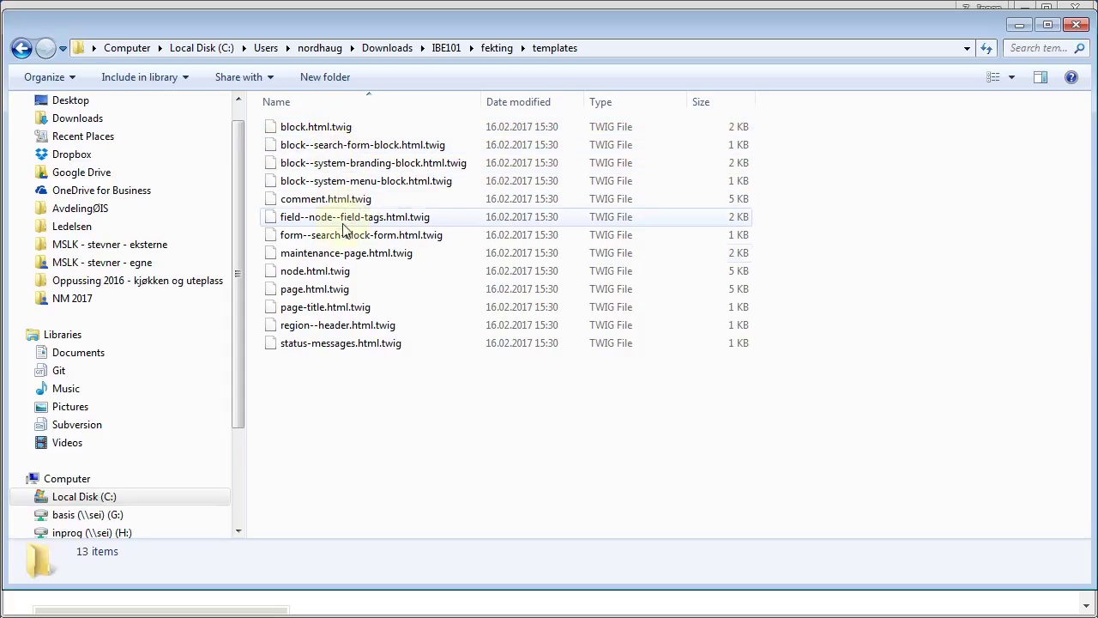
{"action": "left_click", "coordinate": [351, 146]}
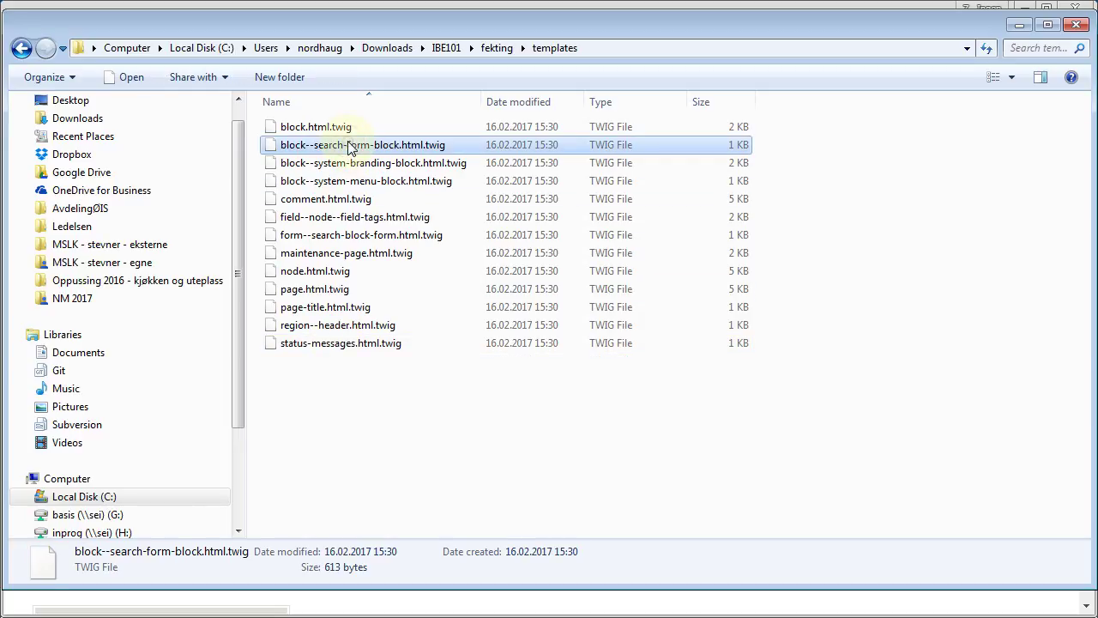
{"action": "key", "text": "shift+Down"}
{"action": "key", "text": "shift+Down"}
{"action": "key", "text": "shift+Down"}
{"action": "key", "text": "shift+Down"}
{"action": "key", "text": "shift+Down"}
{"action": "key", "text": "shift+Down"}
{"action": "key", "text": "shift+Down"}
{"action": "key", "text": "shift+Down"}
{"action": "key", "text": "shift+Down"}
{"action": "key", "text": "shift+Down"}
{"action": "key", "text": "shift+Down"}
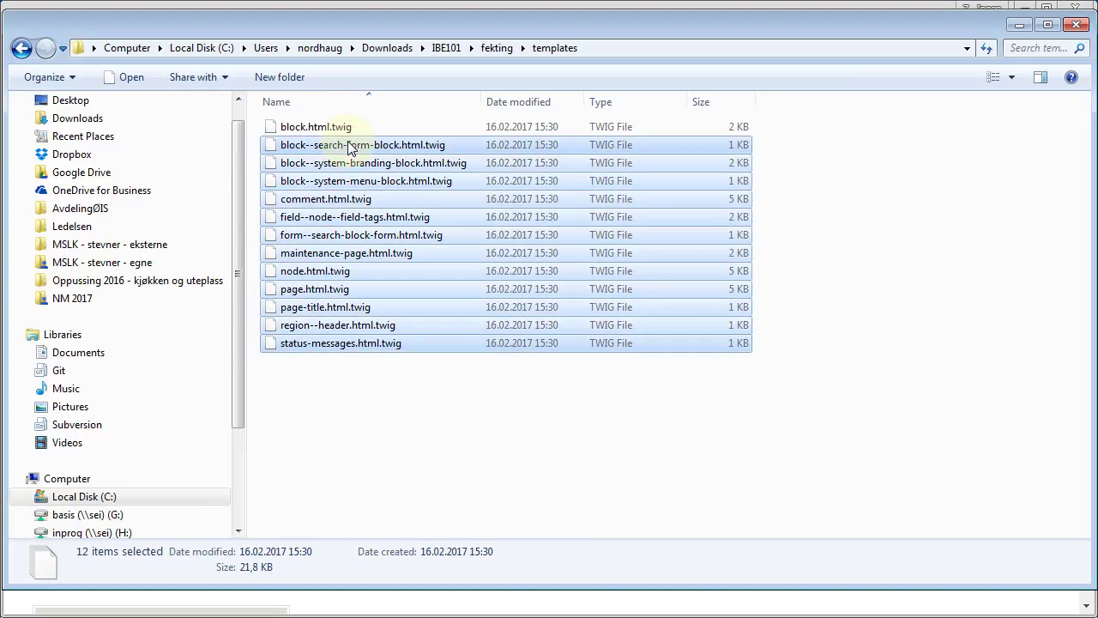
{"action": "key", "text": "Delete"}
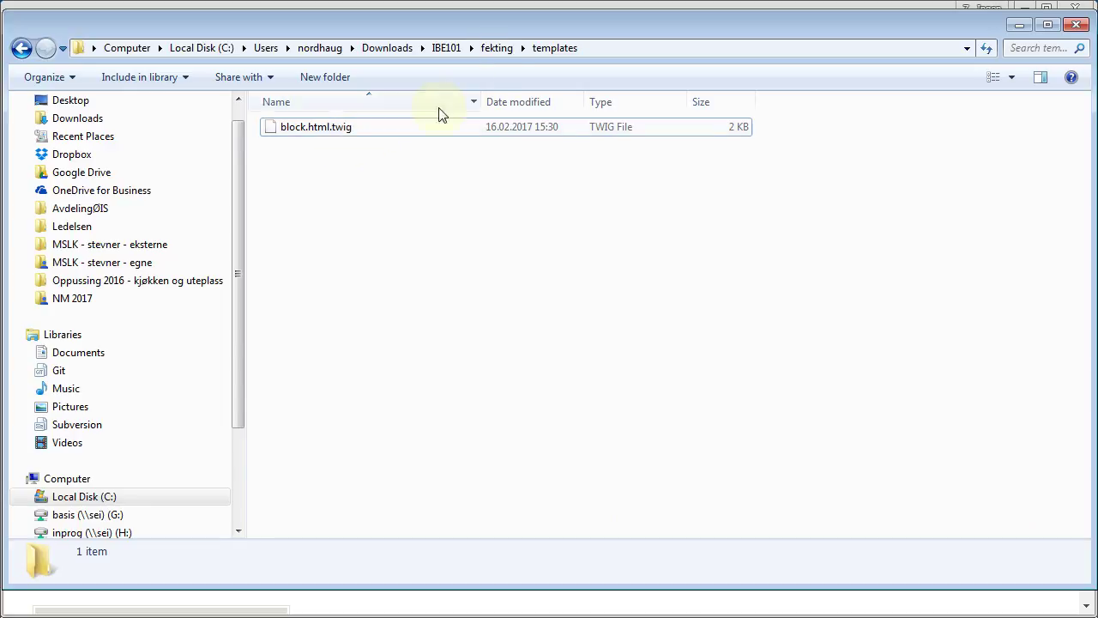
Permanently delete all files and subfolders inside the css folder of the fekting theme.
{"action": "left_click", "coordinate": [497, 48]}
{"action": "double_click", "coordinate": [290, 128]}
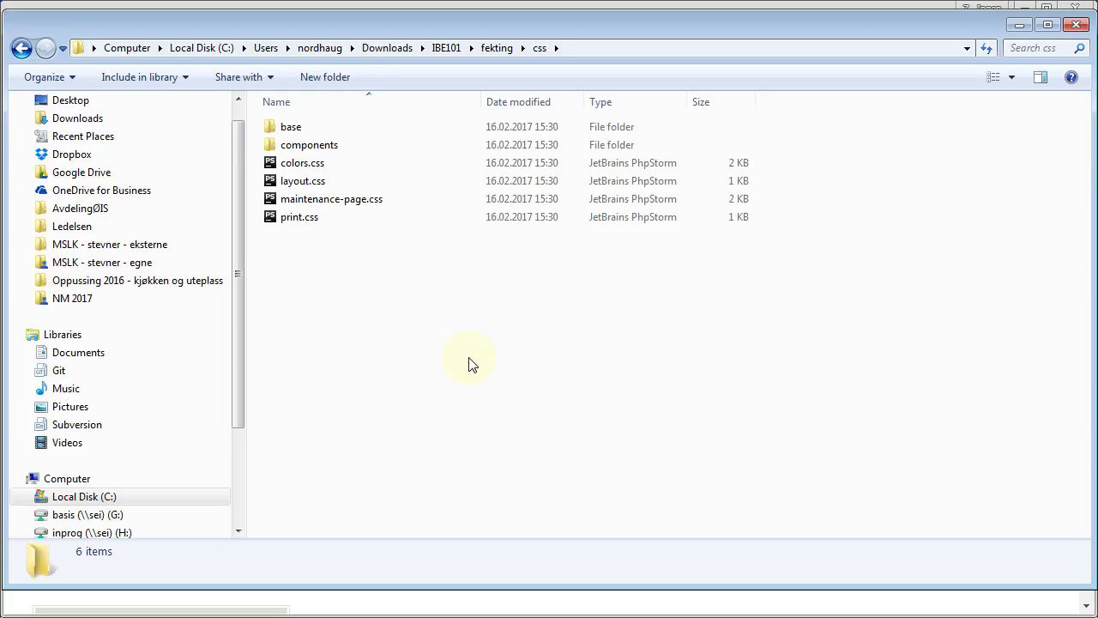
{"action": "key", "text": "ctrl+a"}
{"action": "key", "text": "shift+Delete"}
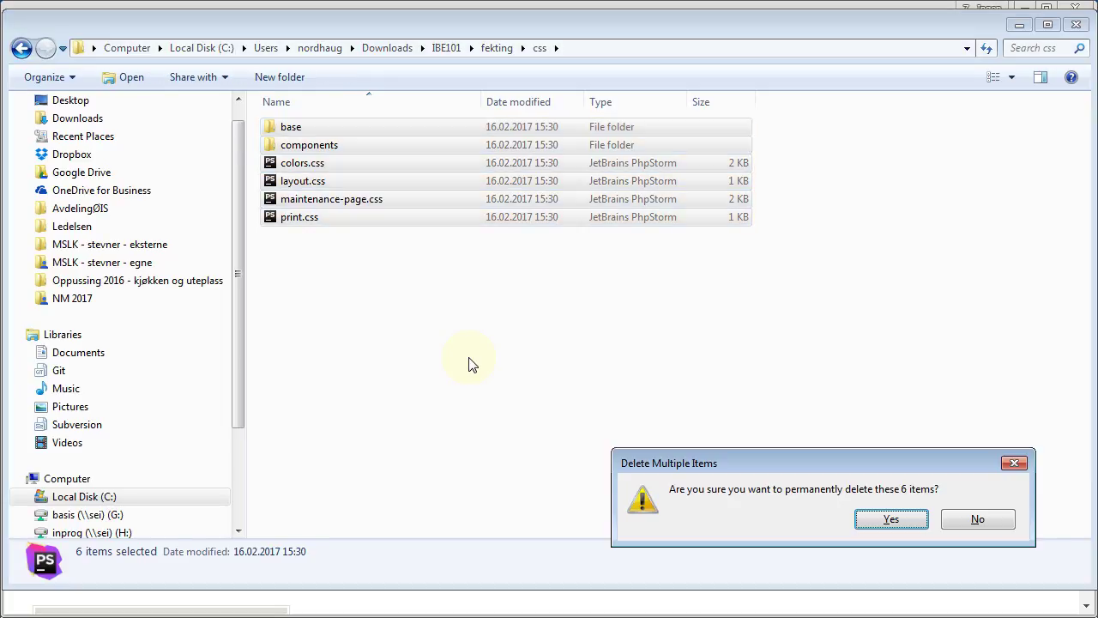
{"action": "key", "text": "Return"}
Create a new empty text file named styles.css in the css folder.
{"action": "right_click", "coordinate": [394, 297]}
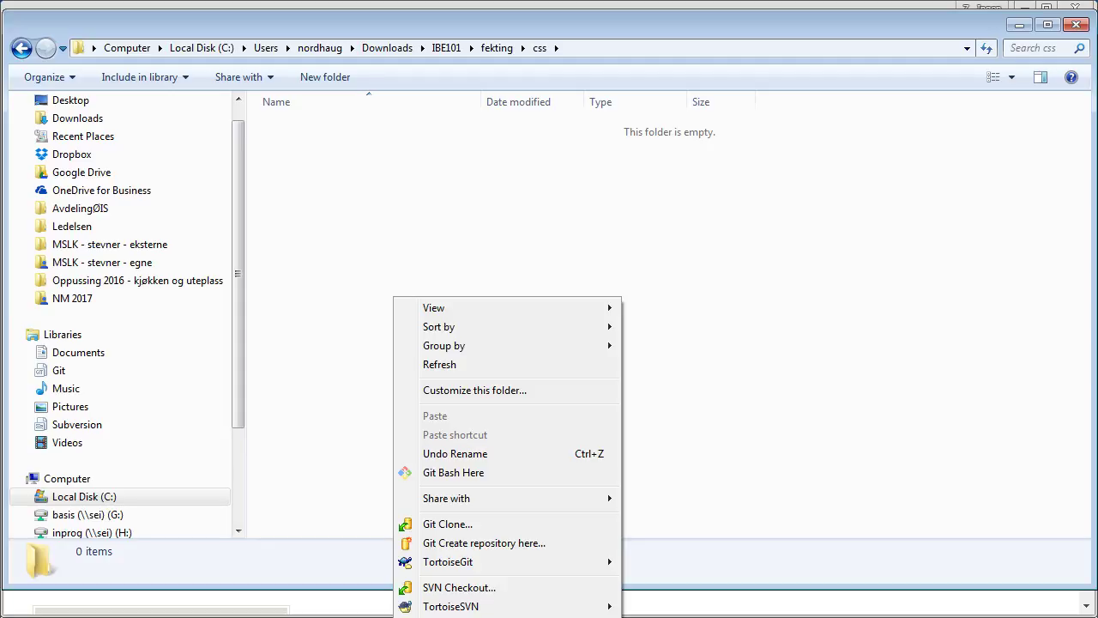
{"action": "key", "text": "w"}
{"action": "key", "text": "t"}
{"action": "key", "text": "ctrl+a"}
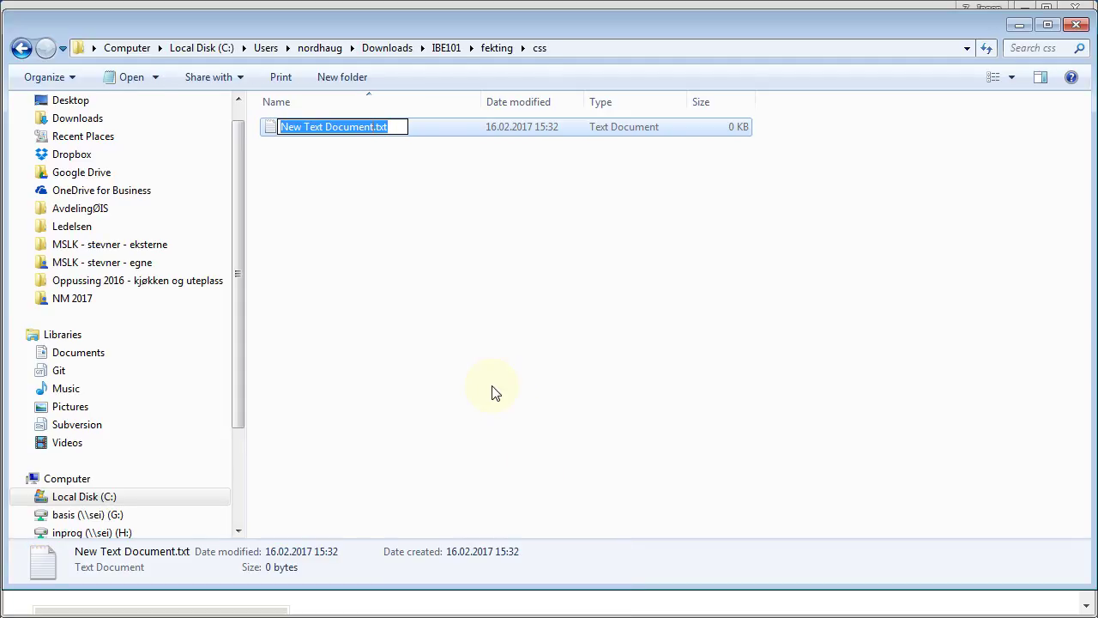
{"action": "type", "text": "styles.css"}
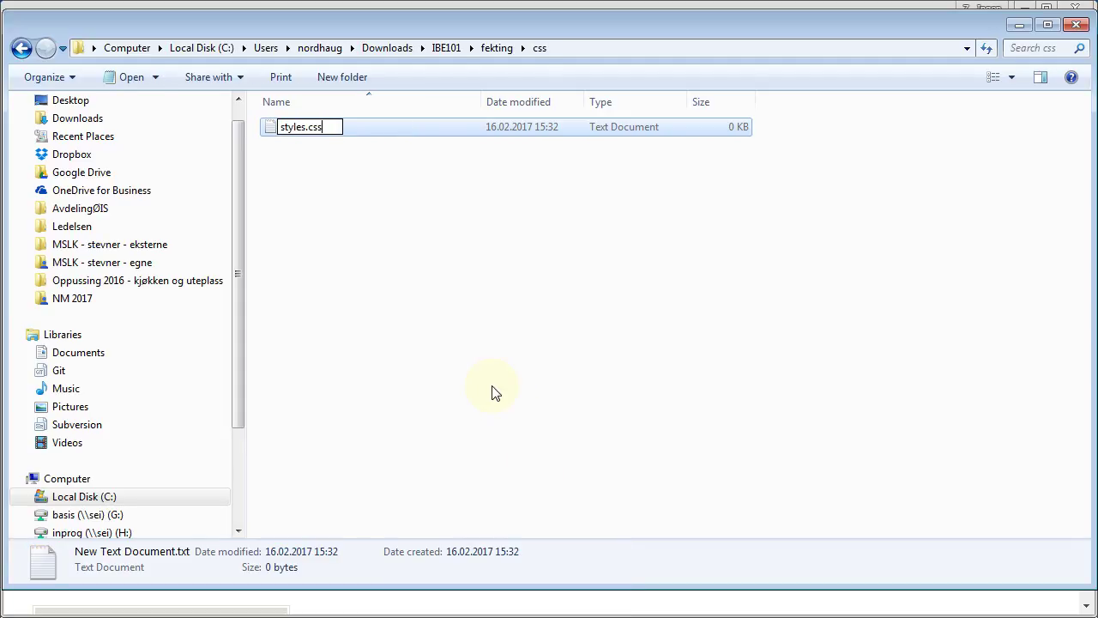
{"action": "key", "text": "Return"}
{"action": "key", "text": "Return"}
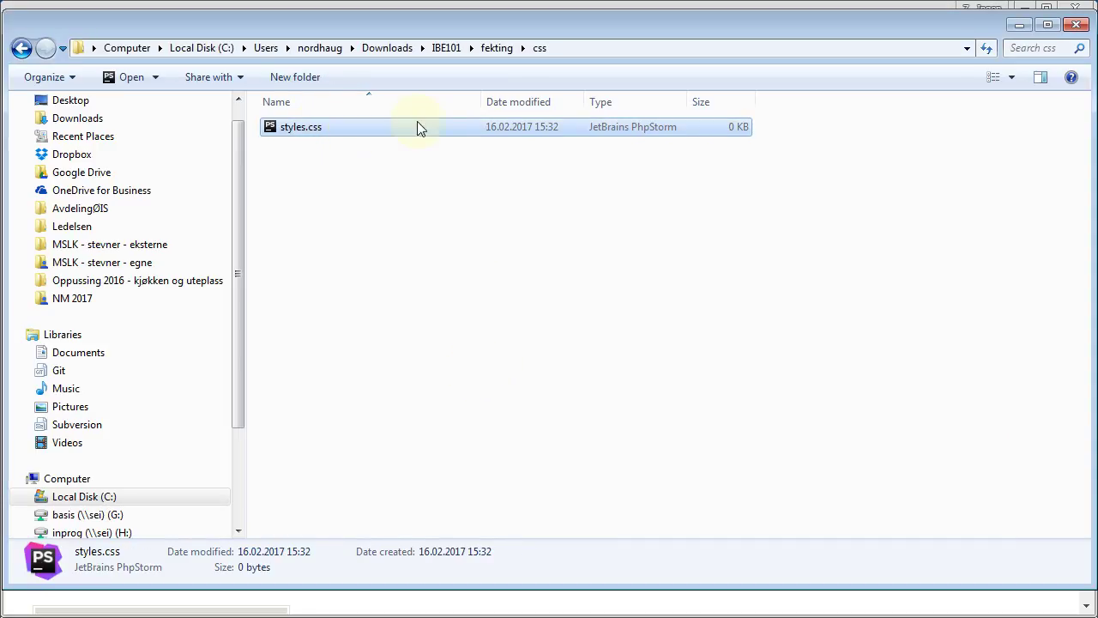
Permanently delete bartik.breakpoints.yml and bartik.theme from the fekting folder.
{"action": "left_click", "coordinate": [495, 49]}
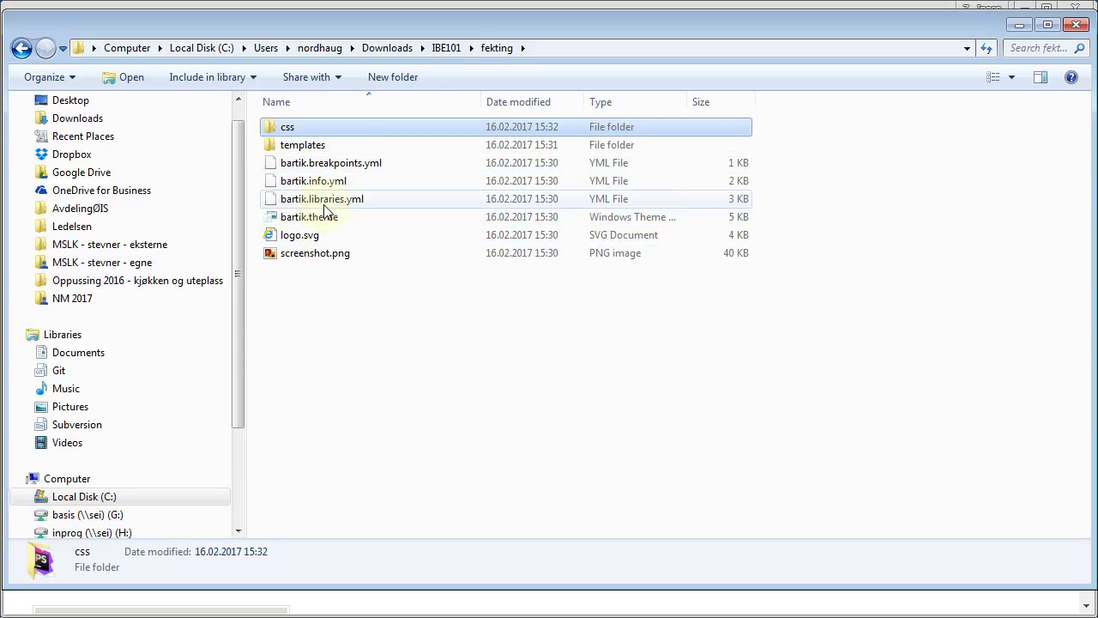
{"action": "left_click", "coordinate": [339, 168]}
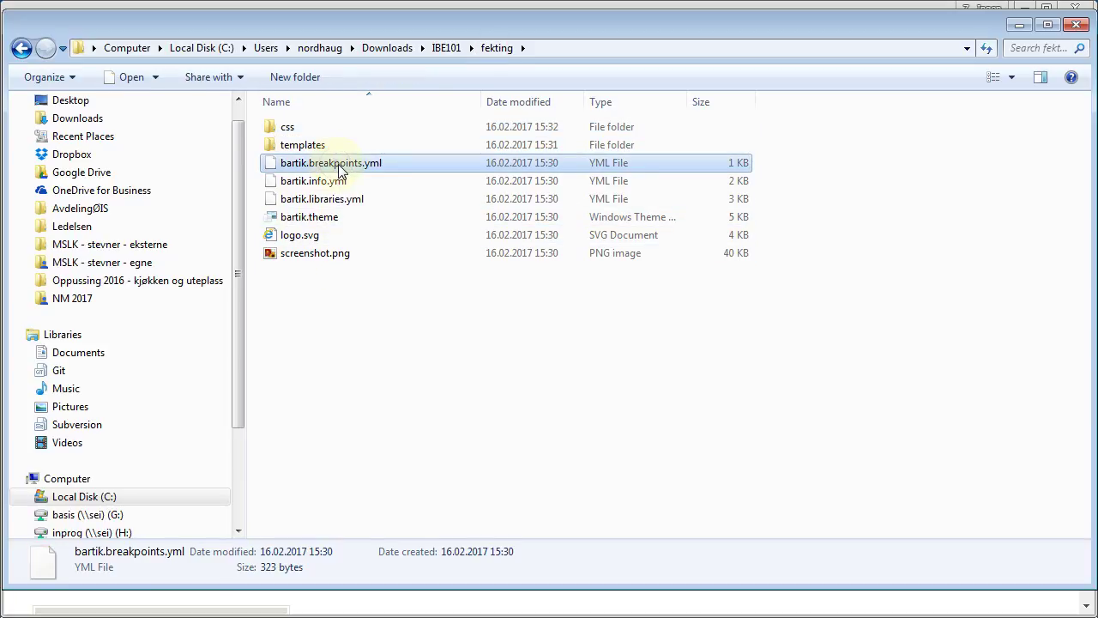
{"action": "left_click", "coordinate": [323, 220], "text": "ctrl"}
{"action": "key", "text": "shift+Delete"}
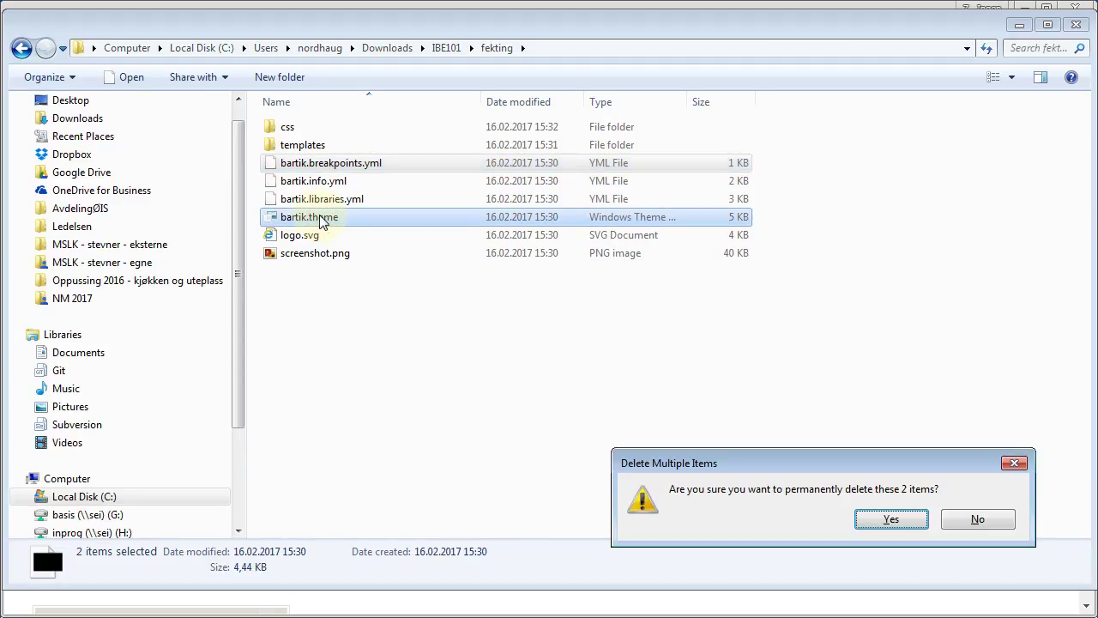
{"action": "key", "text": "Return"}
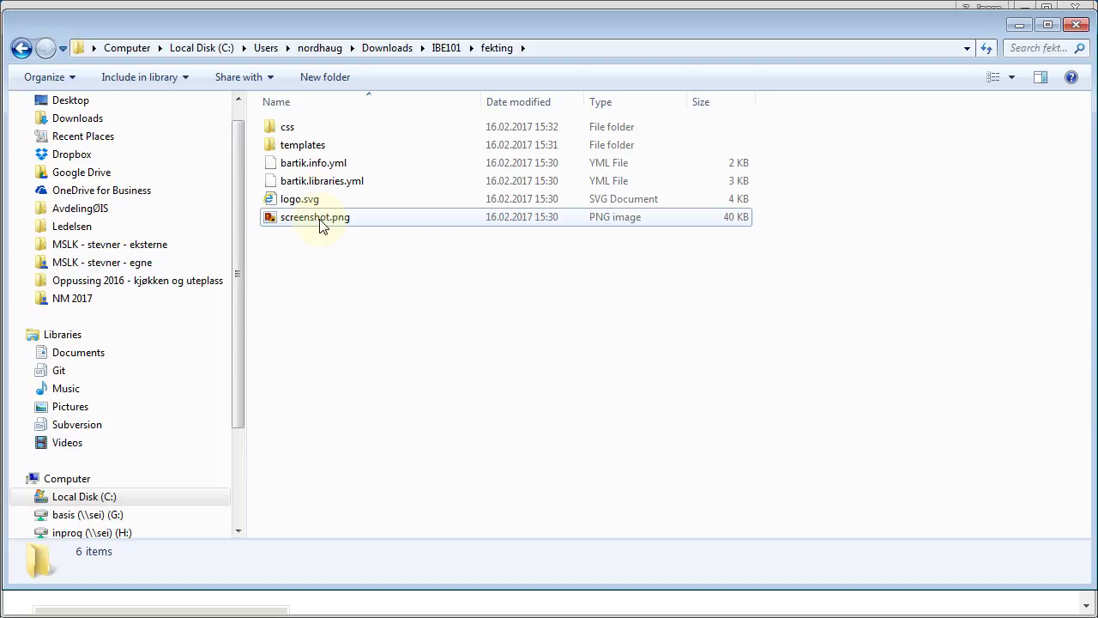
Rename bartik.info.yml as fekting.info.yml.
{"action": "left_click", "coordinate": [326, 164]}
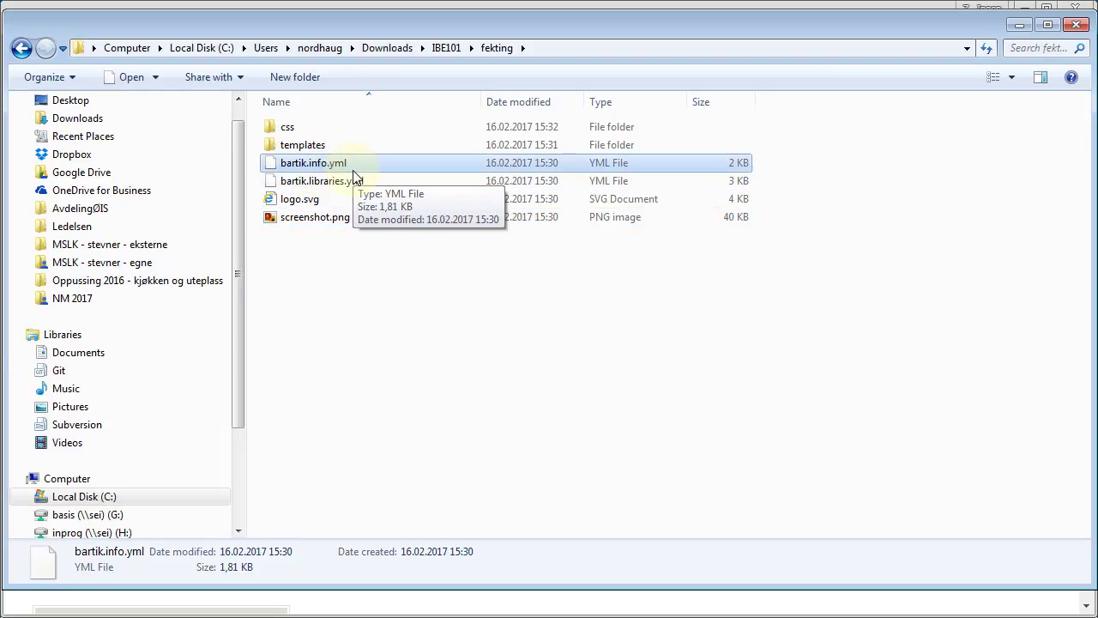
{"action": "key", "text": "F2"}
{"action": "key", "text": "Home"}
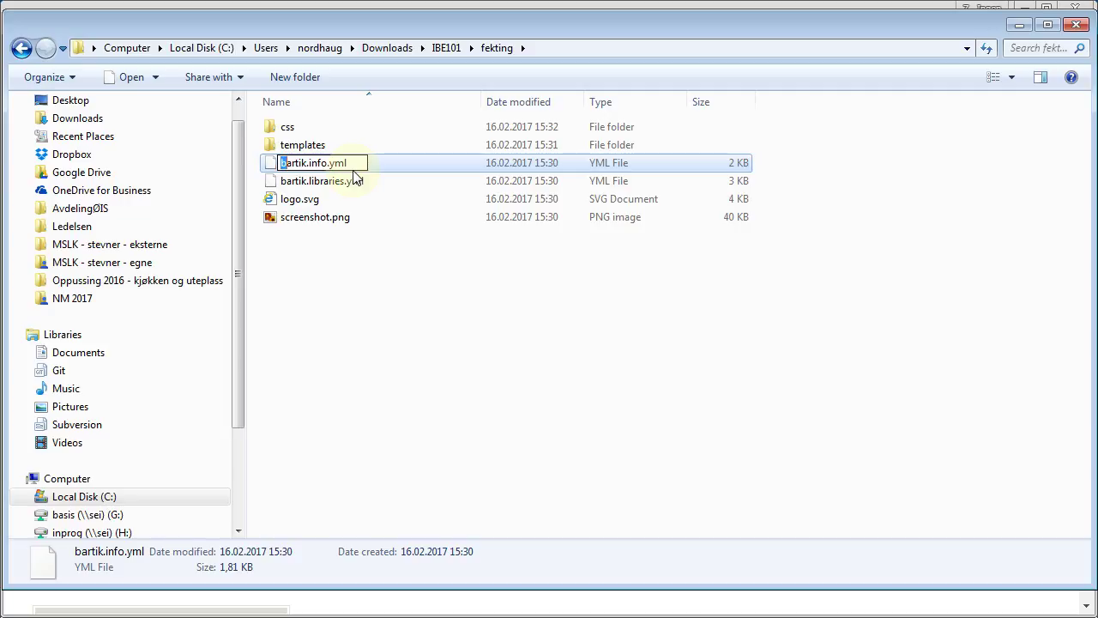
{"action": "type", "text": "fekting"}
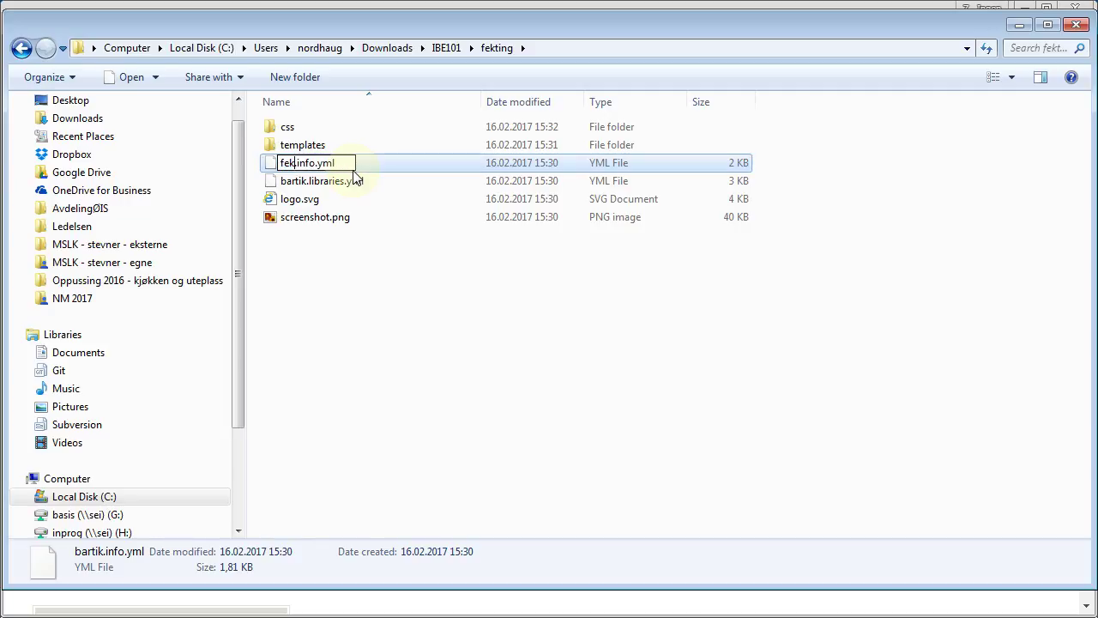
Rename bartik.libraries.yml as fekting.libraries.yml.
{"action": "left_click", "coordinate": [353, 170]}
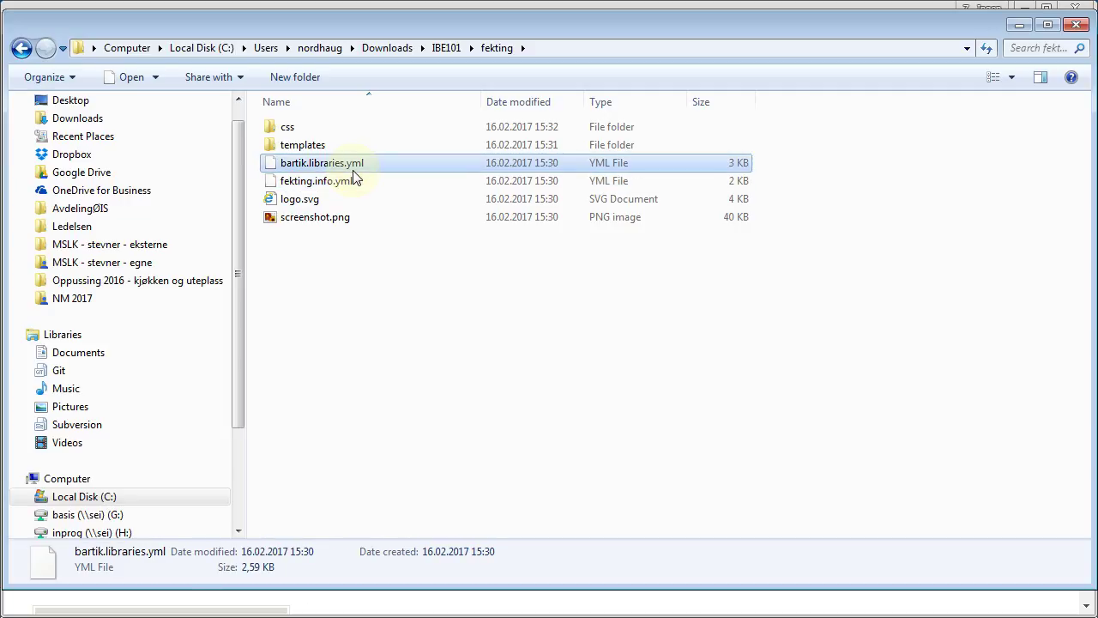
{"action": "left_click", "coordinate": [352, 170]}
{"action": "key", "text": "Home"}
{"action": "key", "text": "shift+Right"}
{"action": "key", "text": "shift+Right"}
{"action": "key", "text": "shift+Right"}
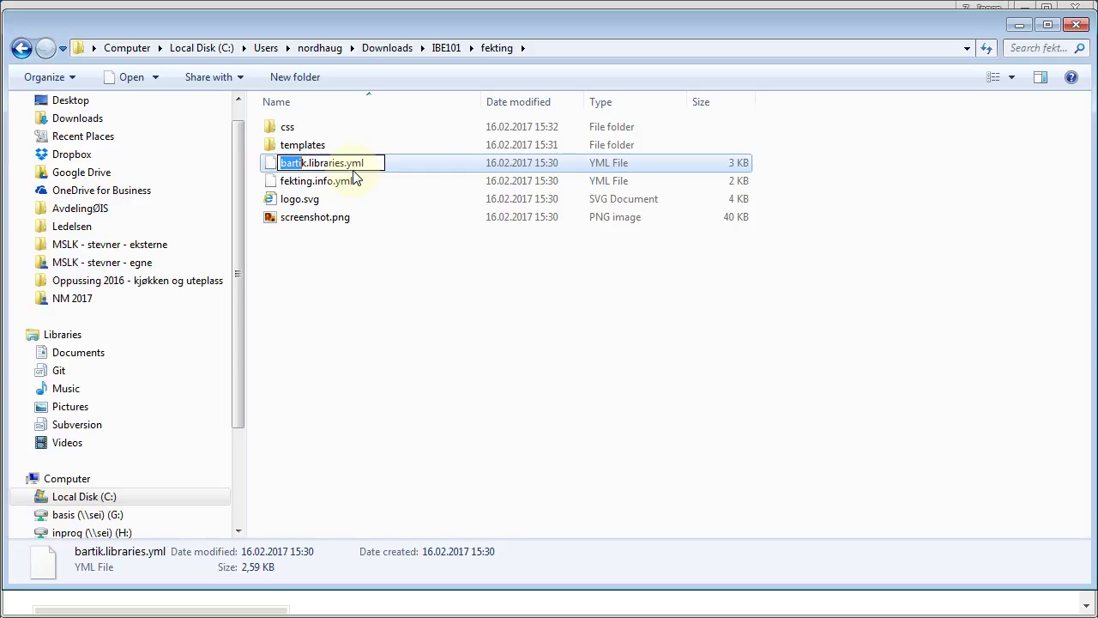
{"action": "type", "text": "fekting"}
{"action": "key", "text": "Return"}
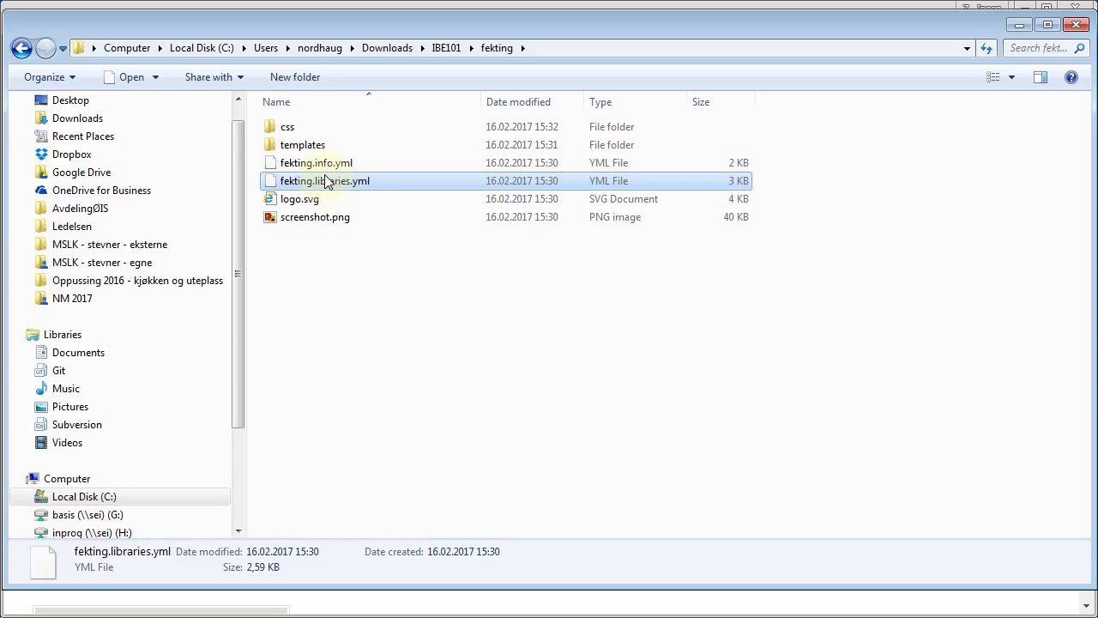
Open fekting.info.yml in Notepad++ and delete the whole comment block above the name line.
{"action": "left_click", "coordinate": [325, 167]}
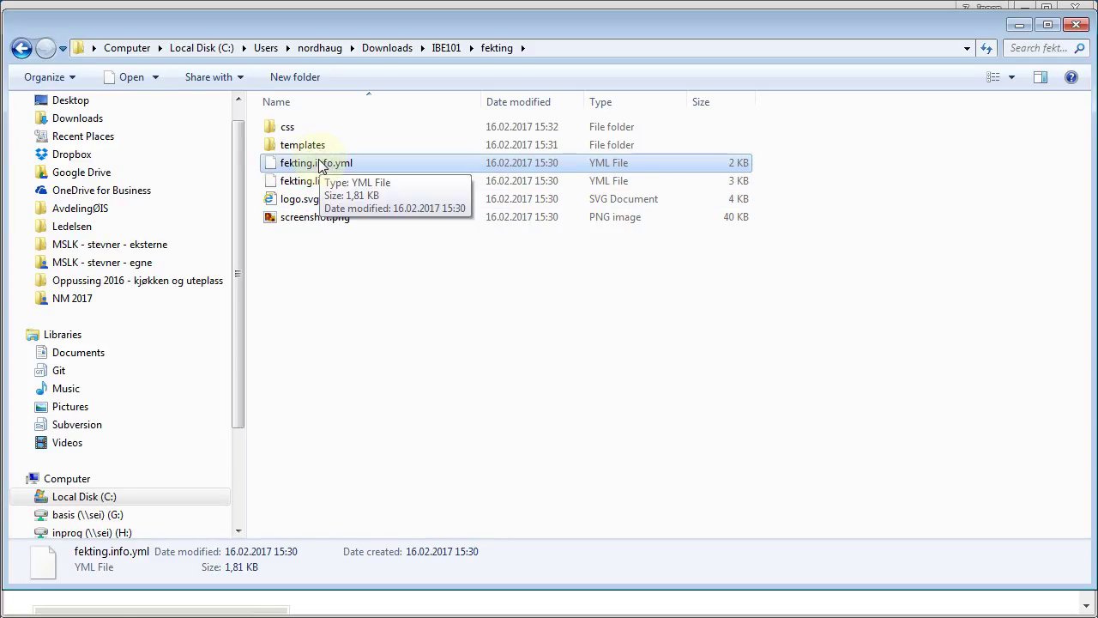
{"action": "right_click", "coordinate": [321, 165]}
{"action": "left_click", "coordinate": [403, 208]}
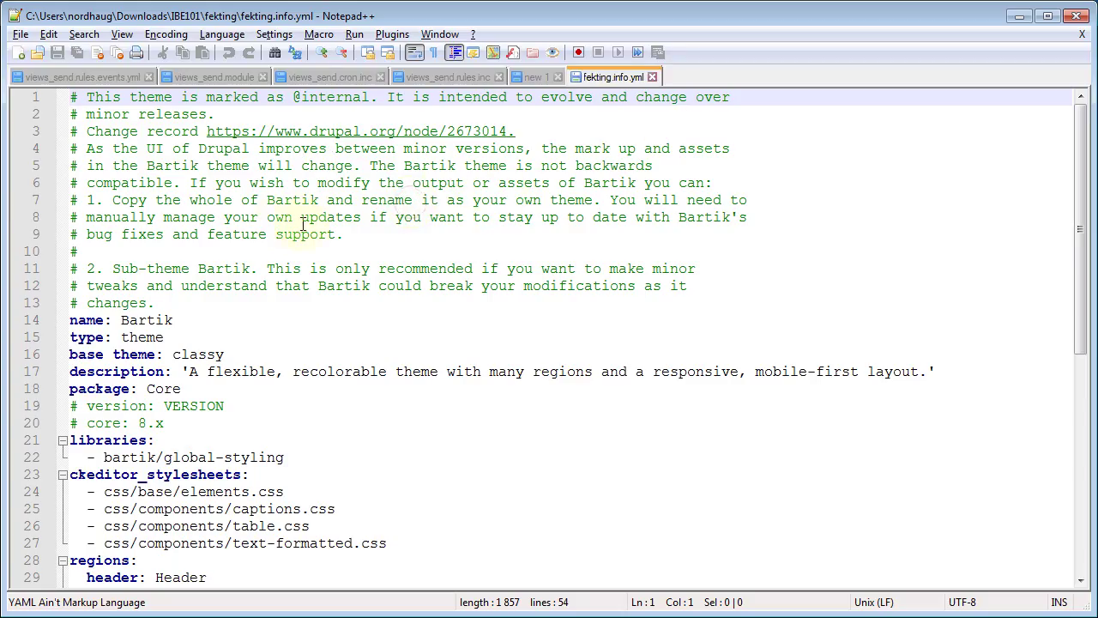
{"action": "key", "text": "shift+Down"}
{"action": "key", "text": "shift+Down"}
{"action": "key", "text": "shift+Down"}
{"action": "key", "text": "shift+Down"}
{"action": "key", "text": "shift+Down"}
{"action": "key", "text": "shift+Down"}
{"action": "key", "text": "shift+Down"}
{"action": "key", "text": "shift+Down"}
{"action": "key", "text": "shift+Down"}
{"action": "key", "text": "shift+Down"}
{"action": "key", "text": "shift+Down"}
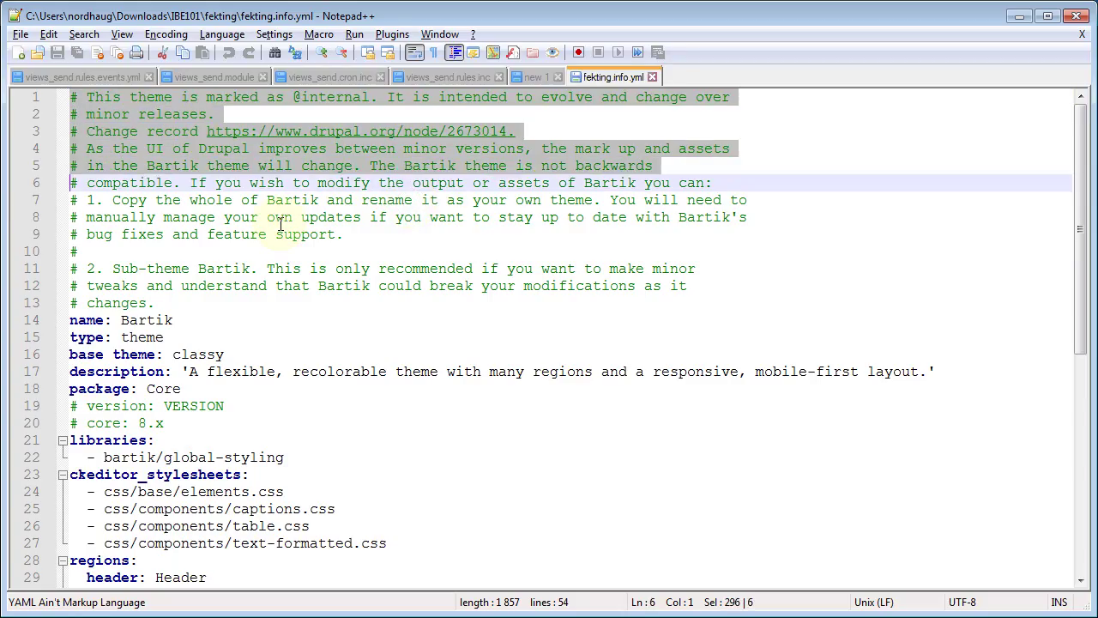
{"action": "key", "text": "shift+Down"}
{"action": "key", "text": "shift+Down"}
{"action": "key", "text": "Delete"}
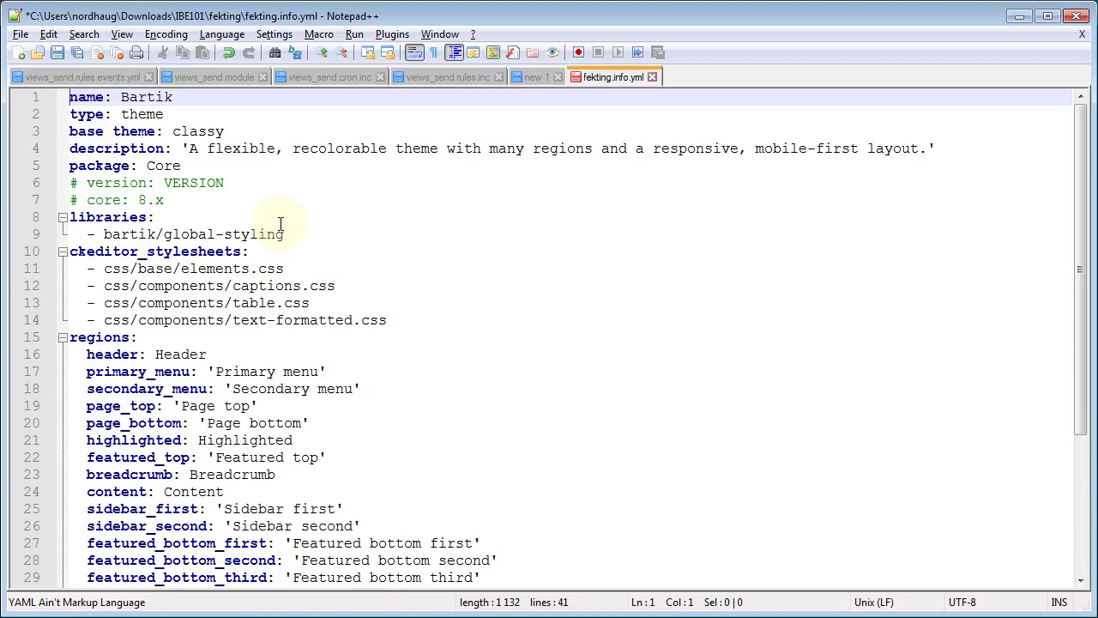
Set the theme's name value to Fekting in fekting.info.yml.
{"action": "key", "text": "shift+Right"}
{"action": "key", "text": "shift+Right"}
{"action": "key", "text": "shift+Right"}
{"action": "key", "text": "shift+Right"}
{"action": "key", "text": "shift+Right"}
{"action": "key", "text": "shift+Right"}
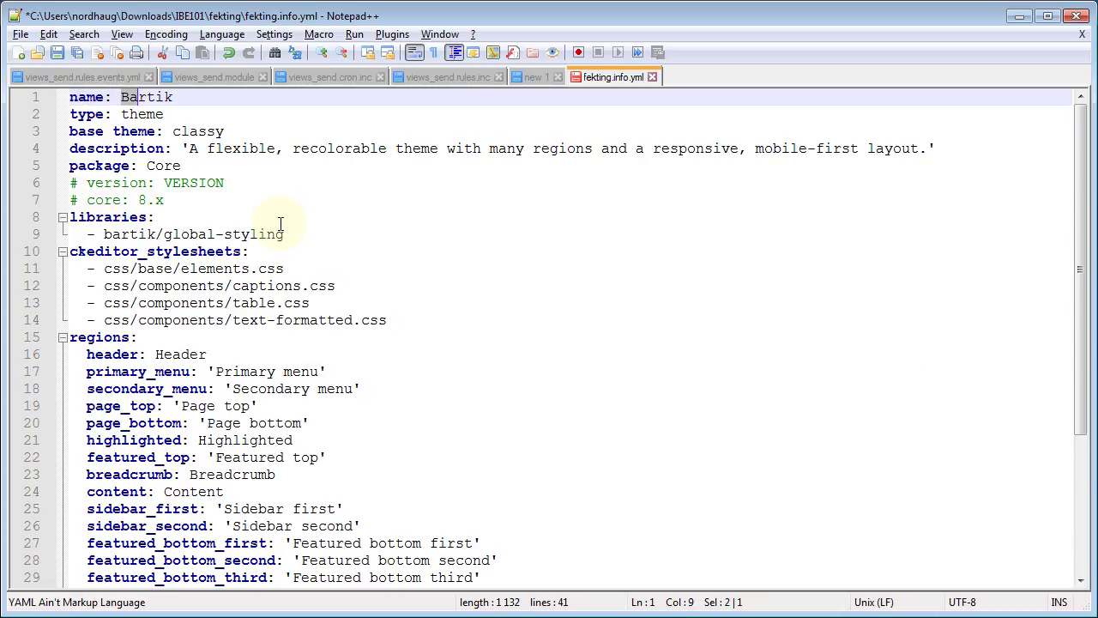
{"action": "type", "text": "Fekting"}
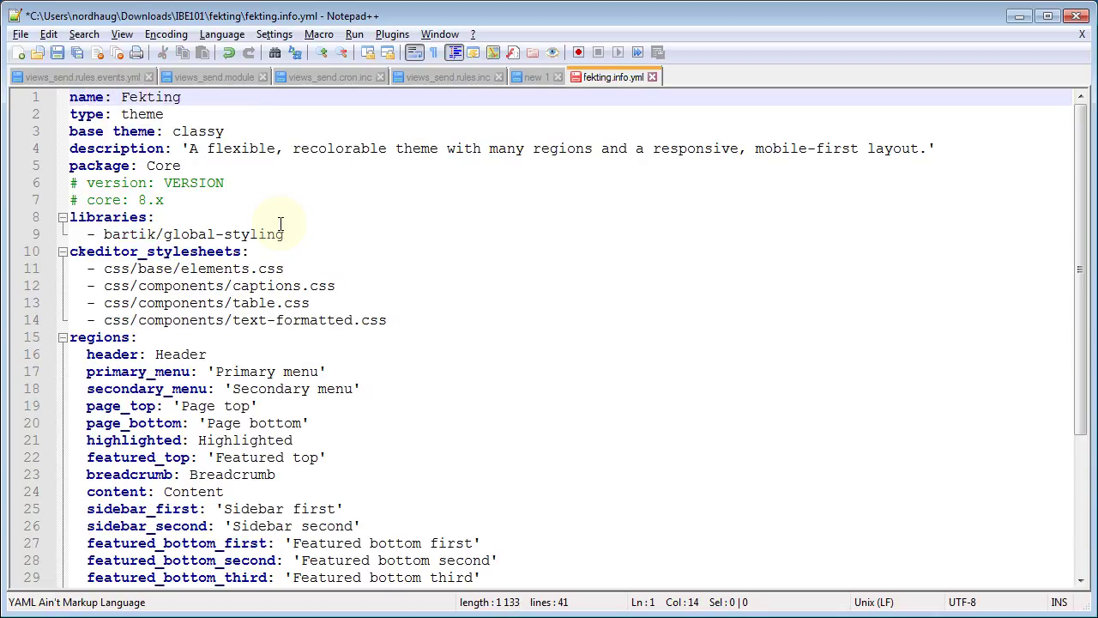
Set the base theme value to bartik in fekting.info.yml.
{"action": "key", "text": "Down"}
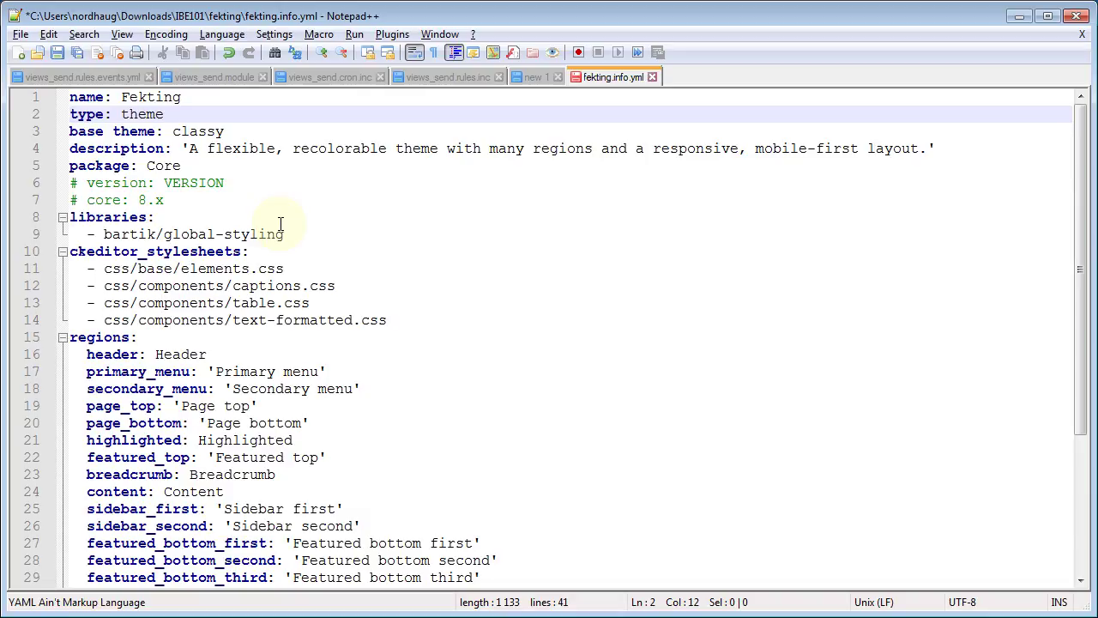
{"action": "key", "text": "Down"}
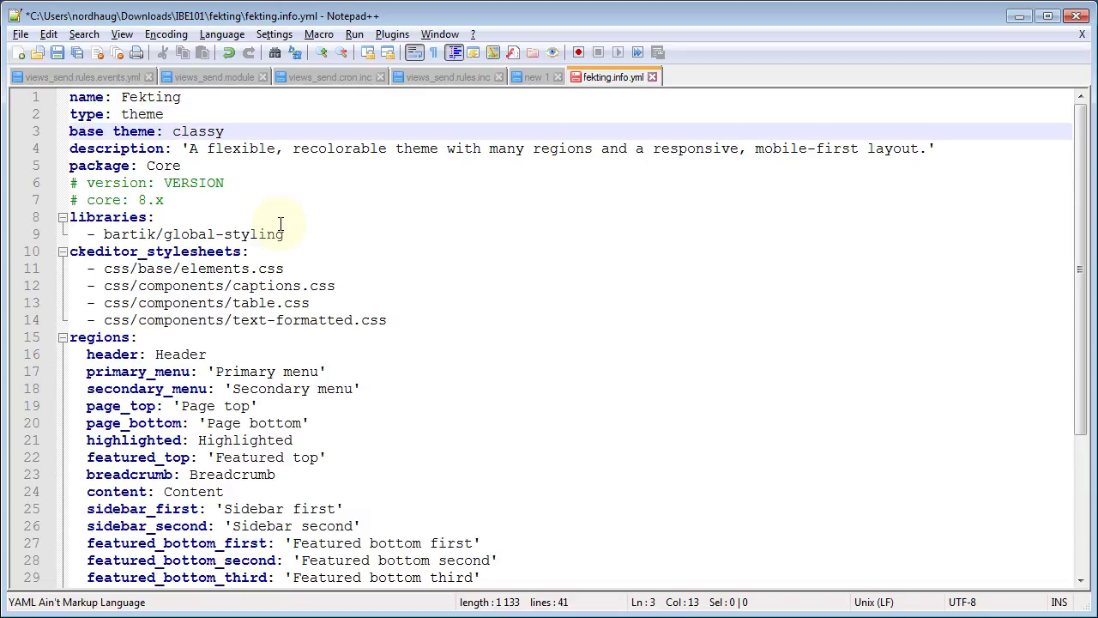
{"action": "key", "text": "shift+Right"}
{"action": "key", "text": "shift+Right"}
{"action": "key", "text": "shift+Right"}
{"action": "key", "text": "shift+Right"}
{"action": "key", "text": "shift+Right"}
{"action": "key", "text": "shift+Right"}
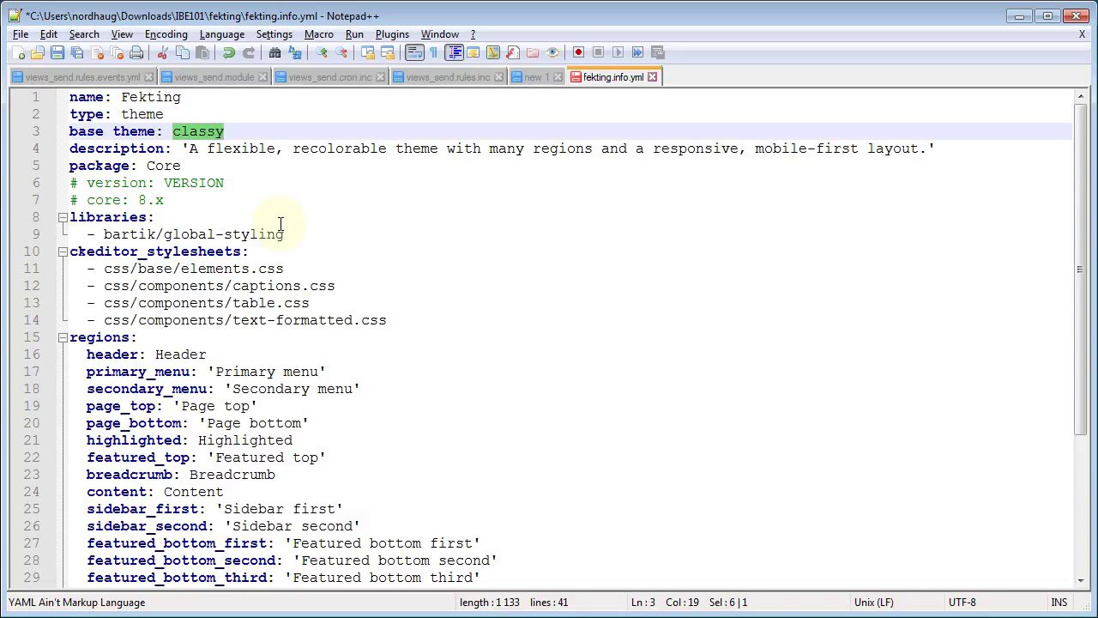
{"action": "type", "text": "bartik"}
{"action": "key", "text": "Escape"}
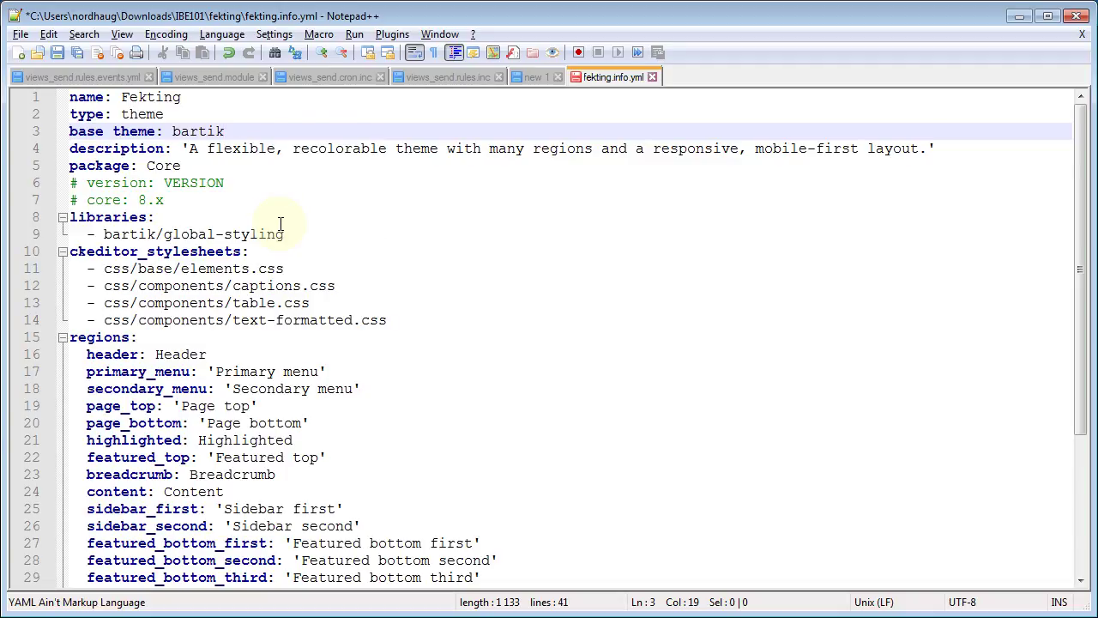
Replace the quoted description text with "En super utseendemal for fekting basert på Bartik.".
{"action": "key", "text": "Down"}
{"action": "key", "text": "Left"}
{"action": "key", "text": "Left"}
{"action": "key", "text": "shift+End"}
{"action": "key", "text": "shift+Left"}
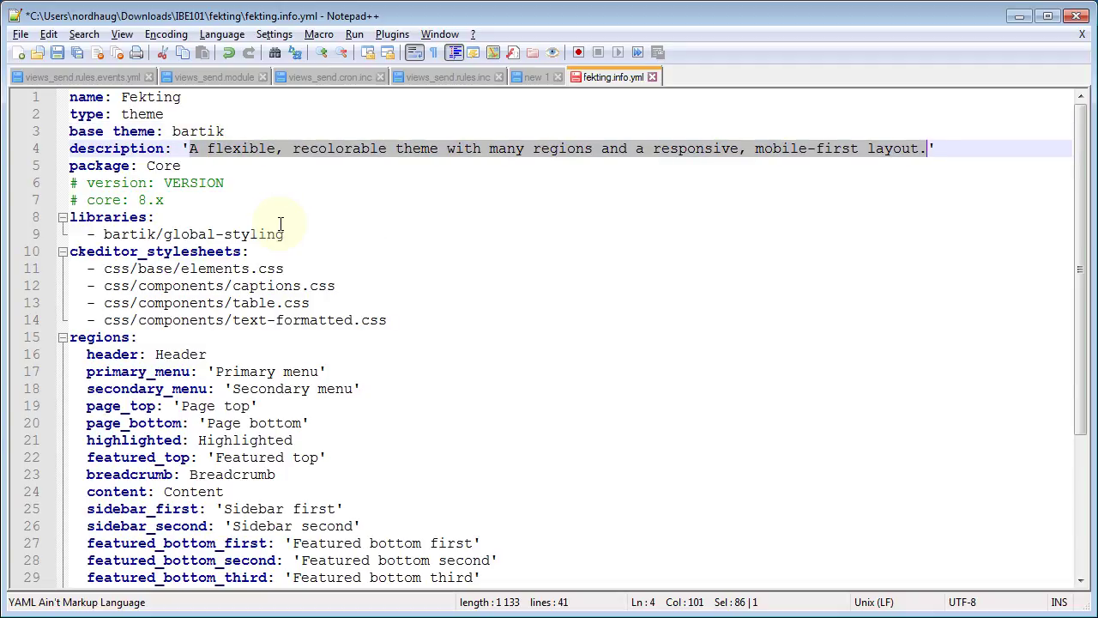
{"action": "key", "text": "Delete"}
{"action": "type", "text": "En supo"}
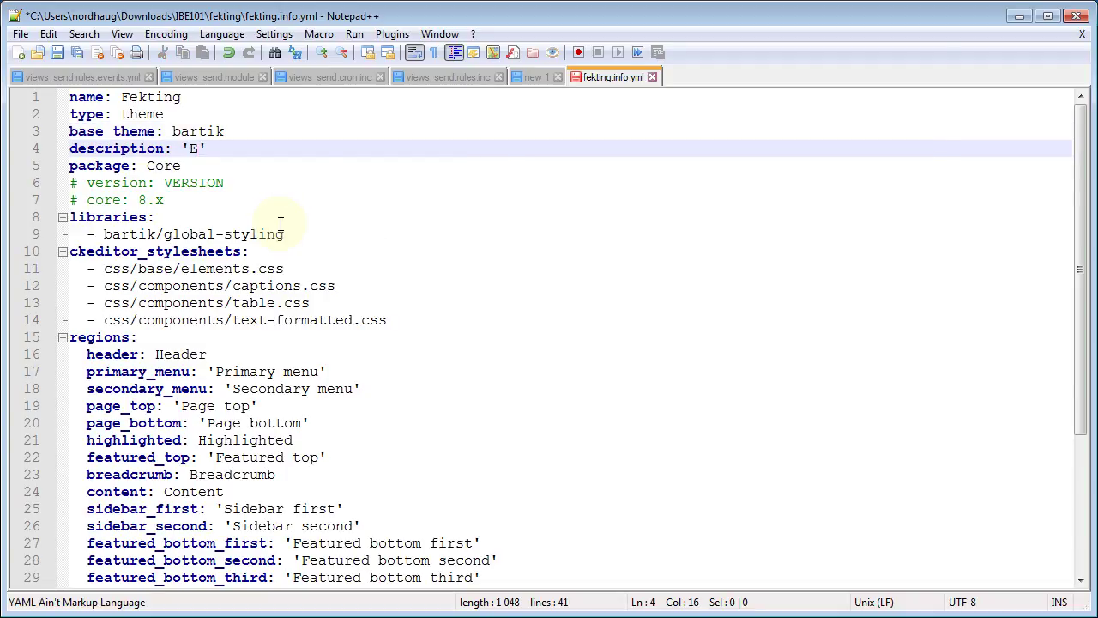
{"action": "key", "text": "BackSpace"}
{"action": "type", "text": "er "}
{"action": "type", "text": "utseendem"}
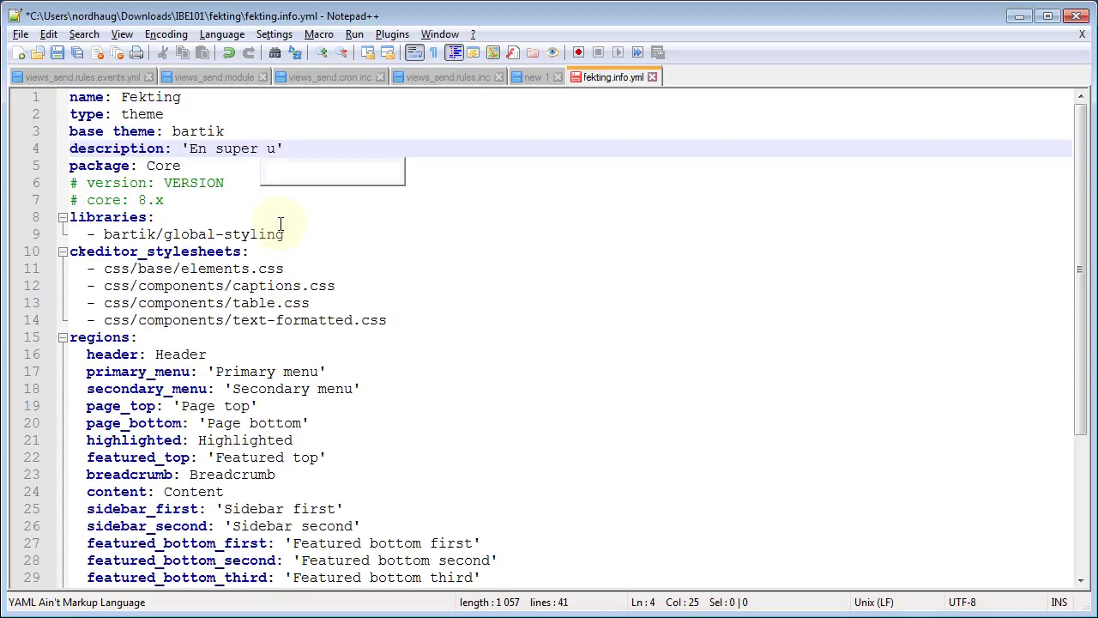
{"action": "type", "text": "al for "}
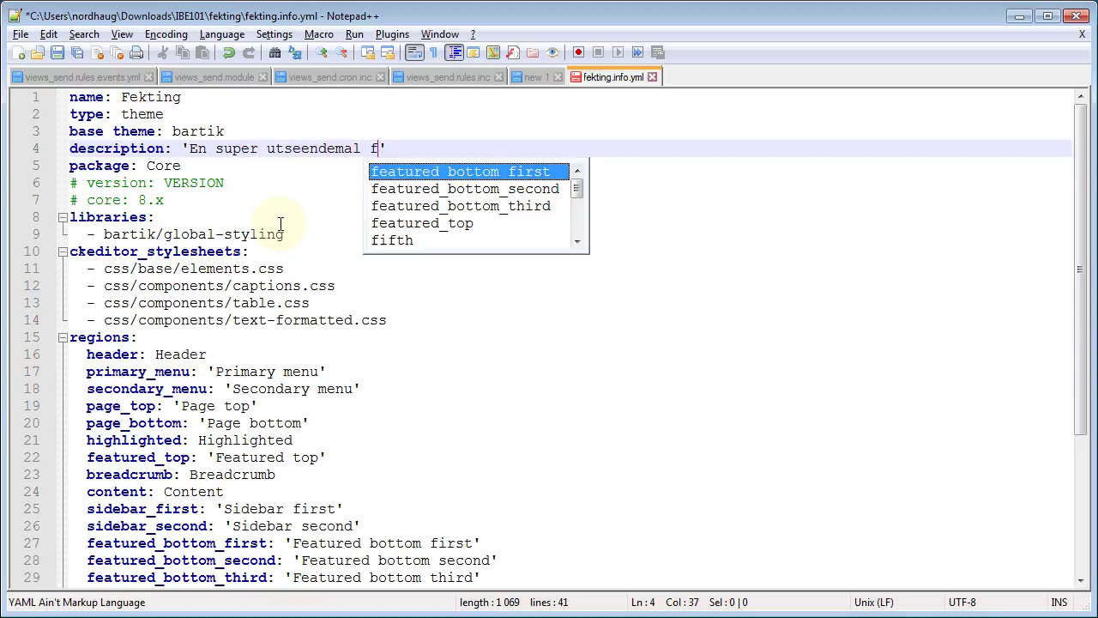
{"action": "type", "text": "fekting "}
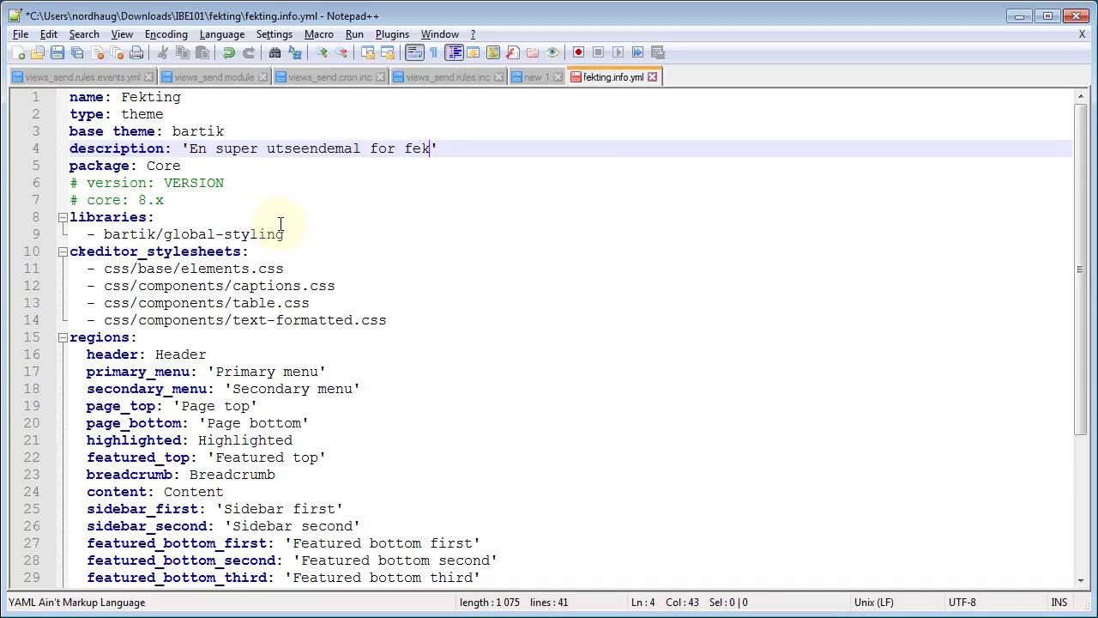
{"action": "type", "text": "basert på "}
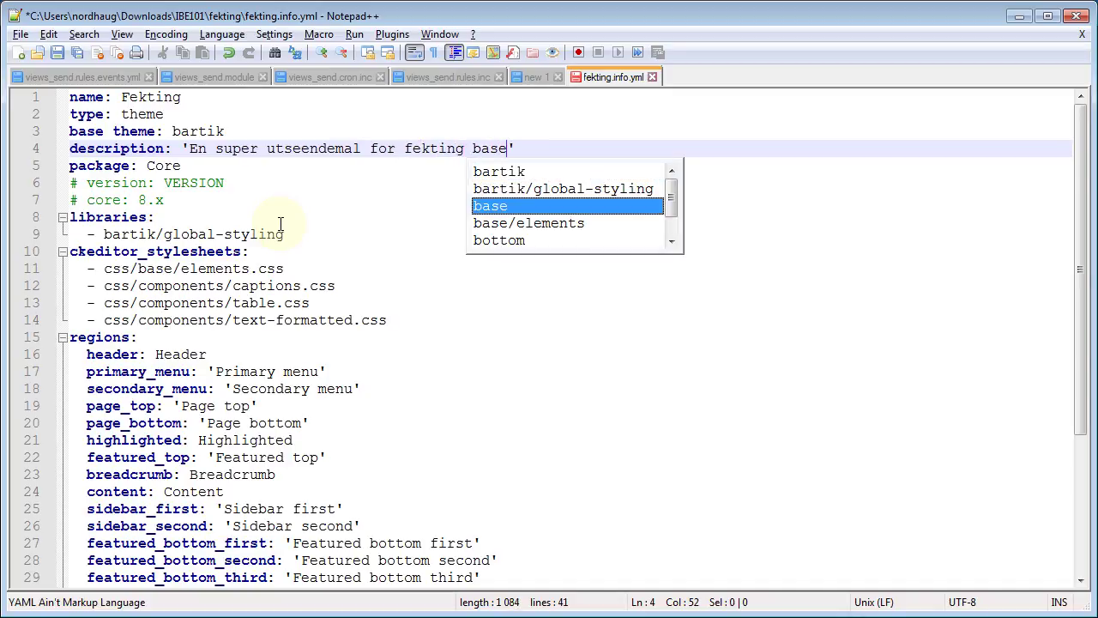
{"action": "type", "text": "Bart"}
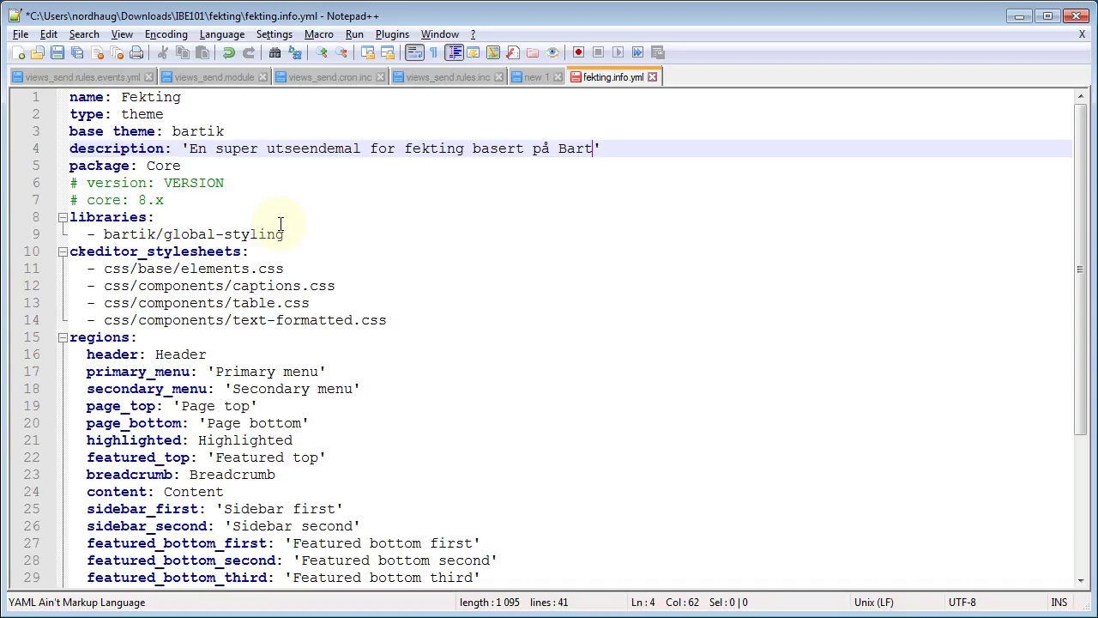
{"action": "type", "text": "ik."}
Delete the package line and the commented version line from fekting.info.yml.
{"action": "key", "text": "Down"}
{"action": "key", "text": "shift+Home"}
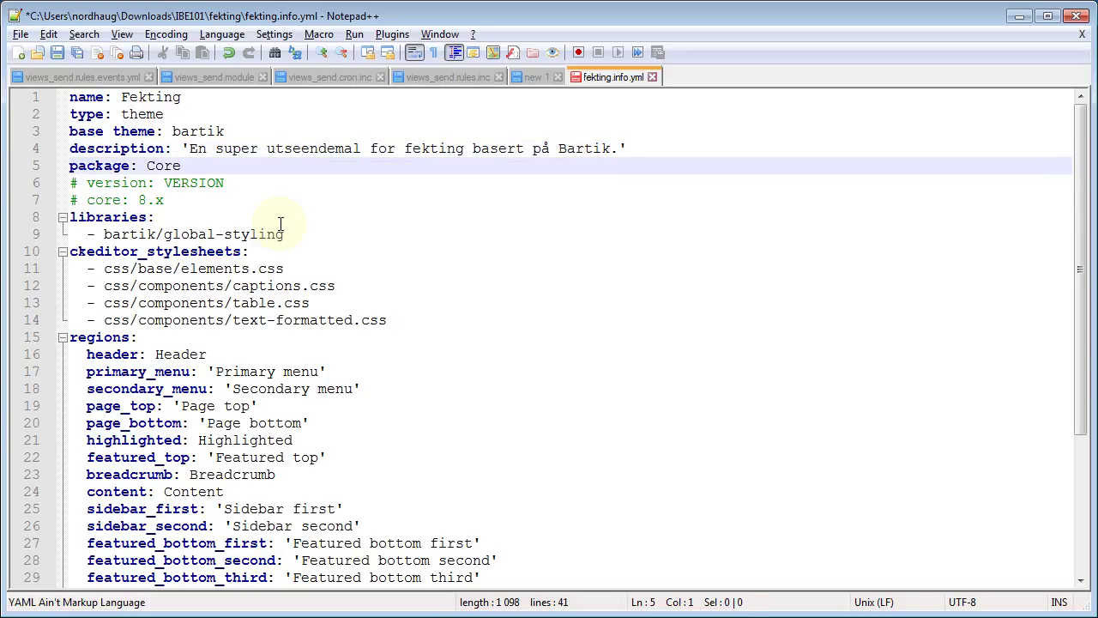
{"action": "key", "text": "shift+Down"}
{"action": "key", "text": "shift+Down"}
{"action": "key", "text": "Delete"}
Uncomment the core: 8.x line in fekting.info.yml.
{"action": "key", "text": "shift+Right"}
{"action": "key", "text": "shift+Right"}
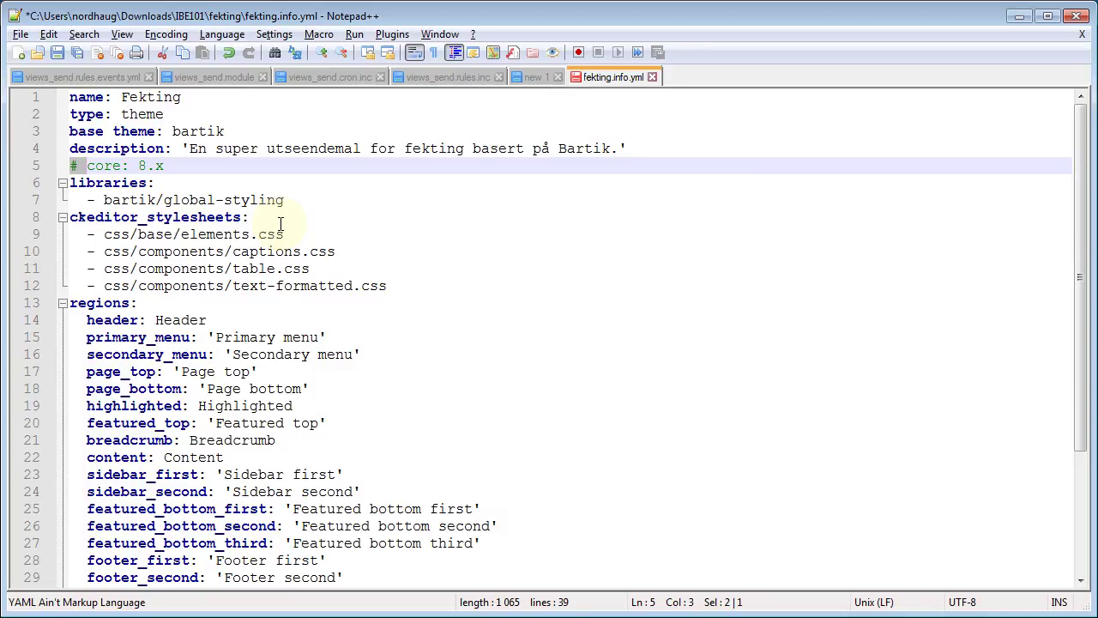
{"action": "key", "text": "Delete"}
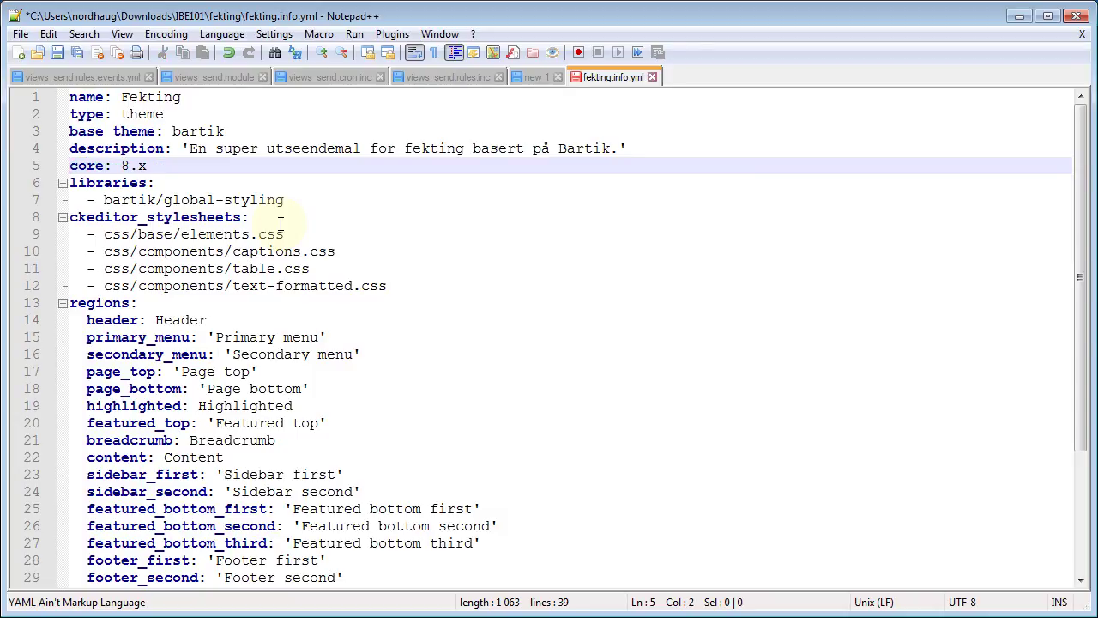
Delete the ckeditor_stylesheets section with its four CSS entries from fekting.info.yml.
{"action": "key", "text": "Down"}
{"action": "key", "text": "Down"}
{"action": "key", "text": "Down"}
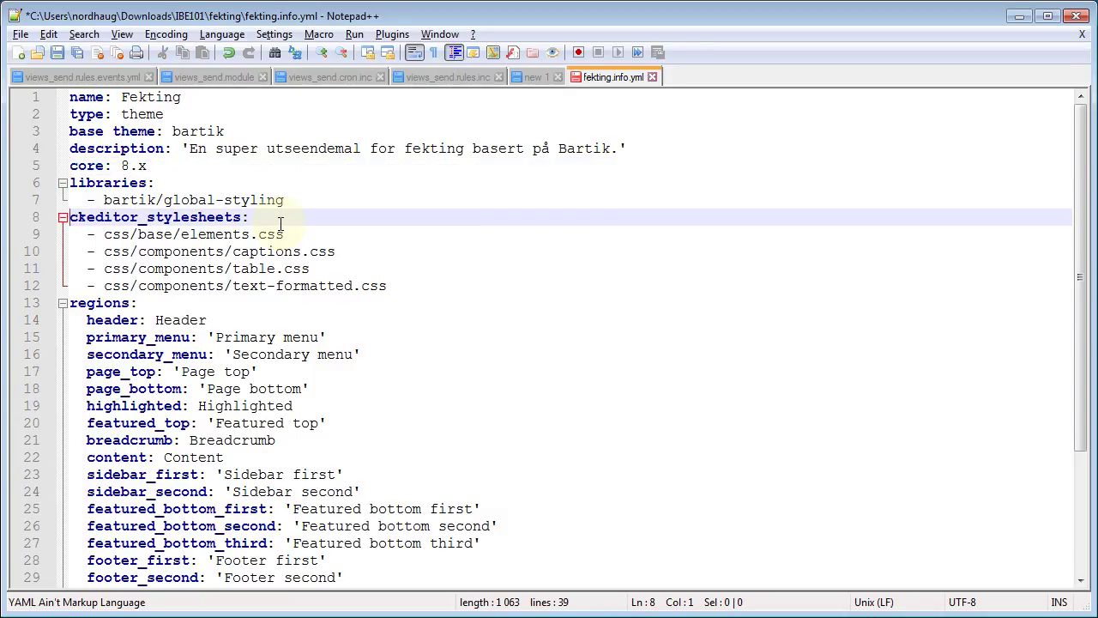
{"action": "key", "text": "shift+Down"}
{"action": "key", "text": "shift+Down"}
{"action": "key", "text": "shift+Down"}
{"action": "key", "text": "shift+Down"}
{"action": "key", "text": "shift+Down"}
{"action": "key", "text": "Delete"}
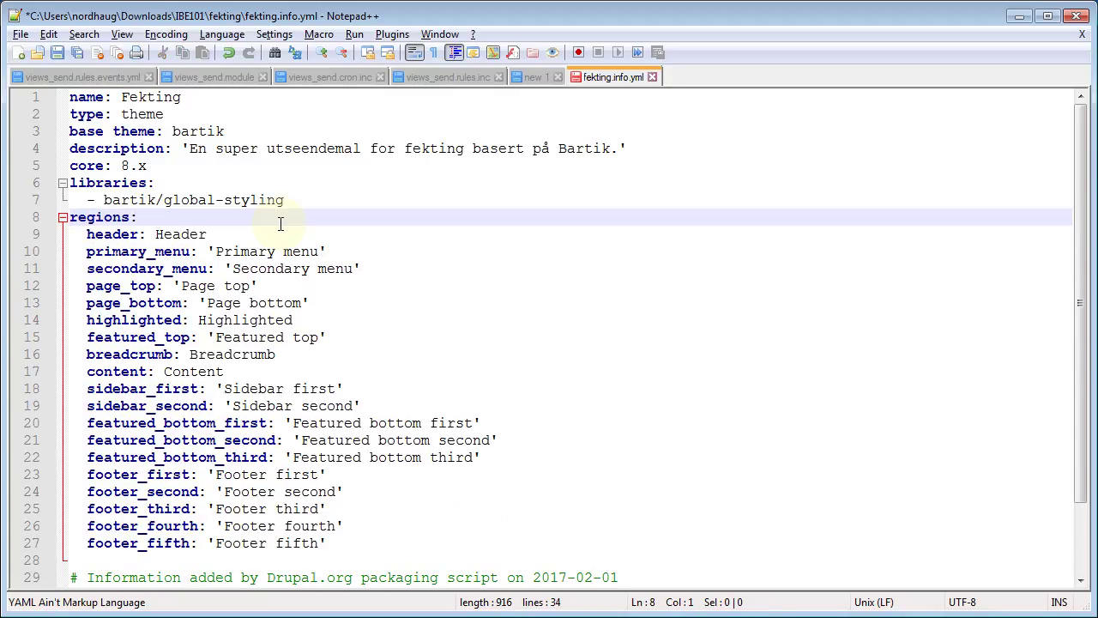
Change the library reference under libraries to fekting/global-styling.
{"action": "key", "text": "Up"}
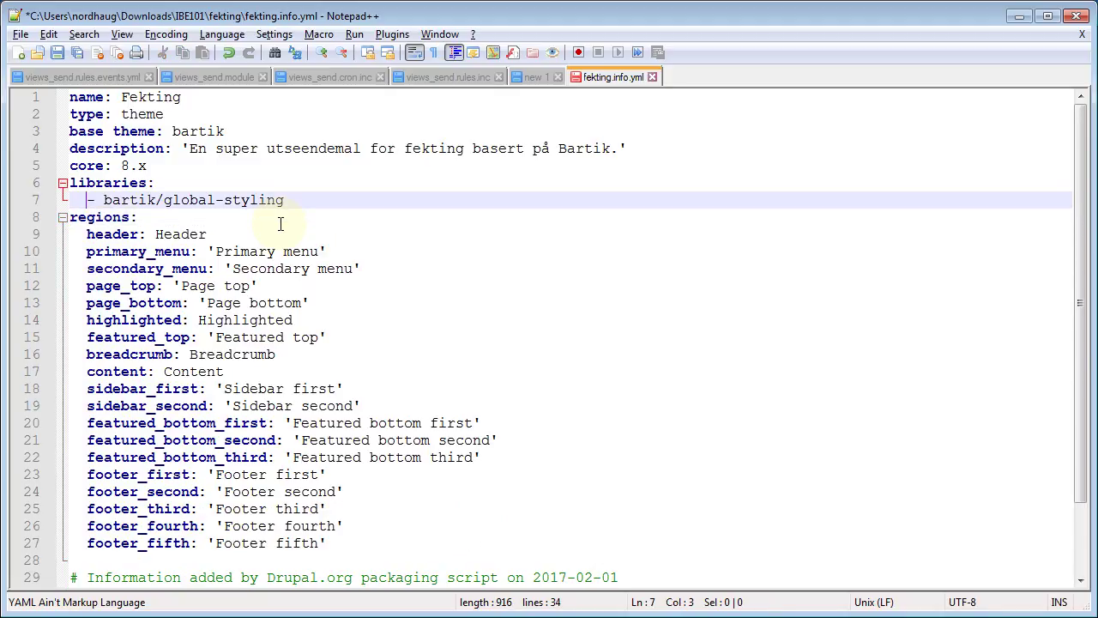
{"action": "key", "text": "shift+Right"}
{"action": "key", "text": "shift+Right"}
{"action": "key", "text": "shift+Right"}
{"action": "key", "text": "shift+Right"}
{"action": "key", "text": "shift+Right"}
{"action": "key", "text": "shift+Right"}
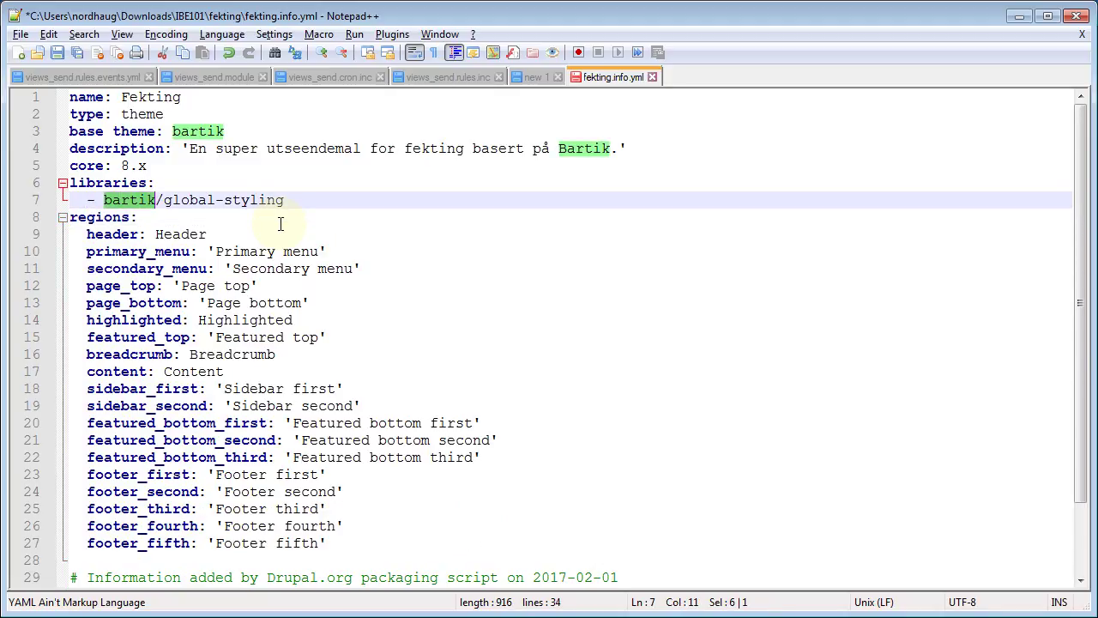
{"action": "type", "text": "fekt"}
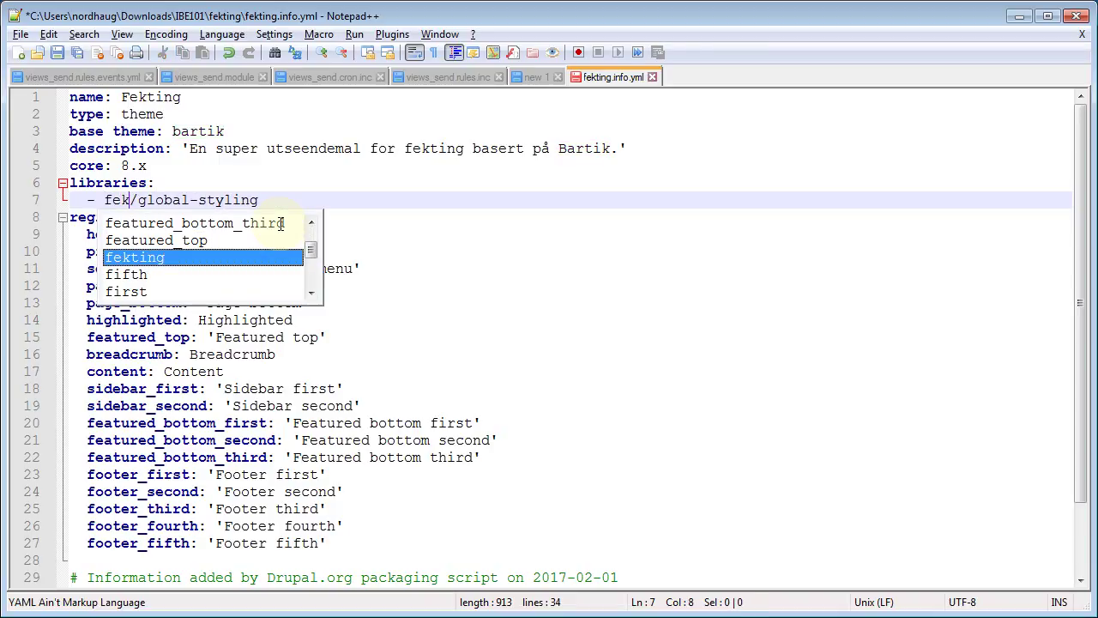
{"action": "type", "text": "ing"}
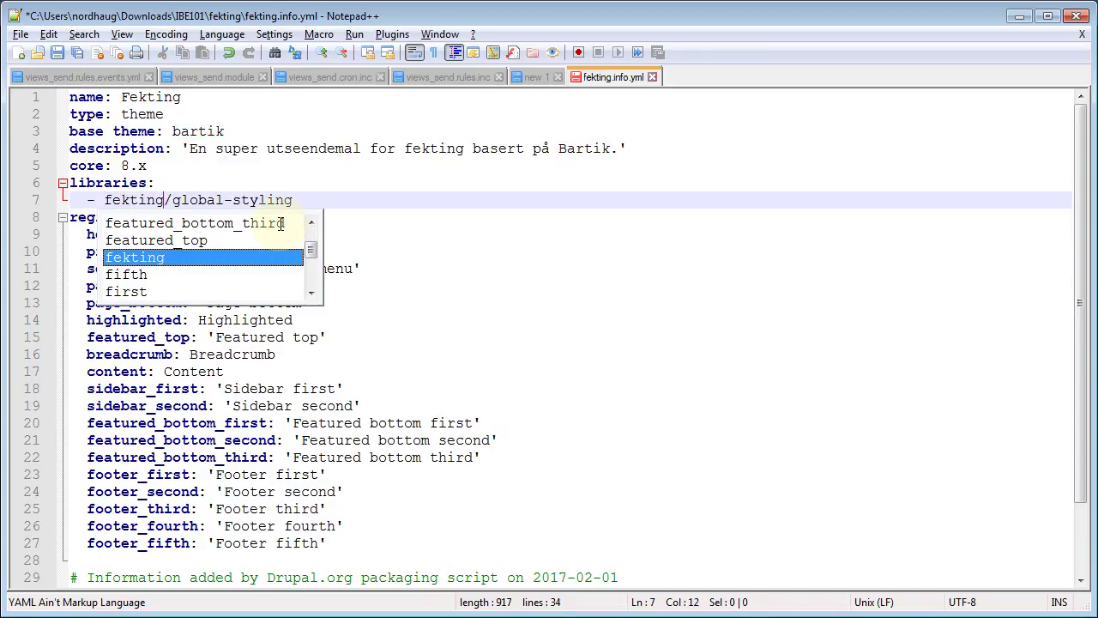
{"action": "key", "text": "Escape"}
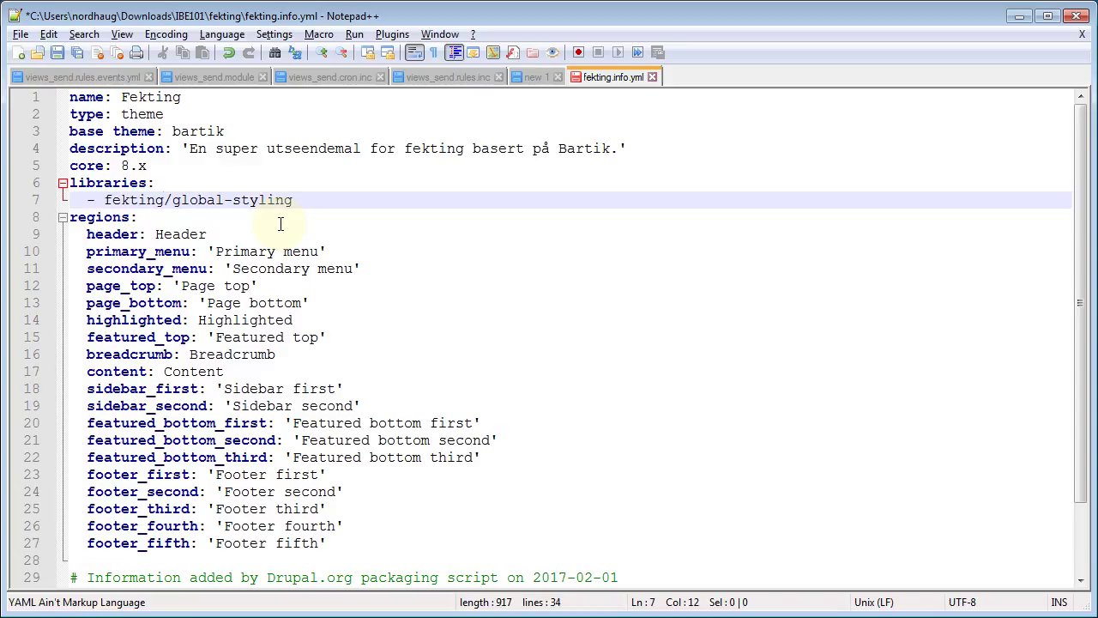
Delete the featured_bottom_first, featured_bottom_second and featured_bottom_third lines from the regions list.
{"action": "key", "text": "Down"}
{"action": "key", "text": "Right"}
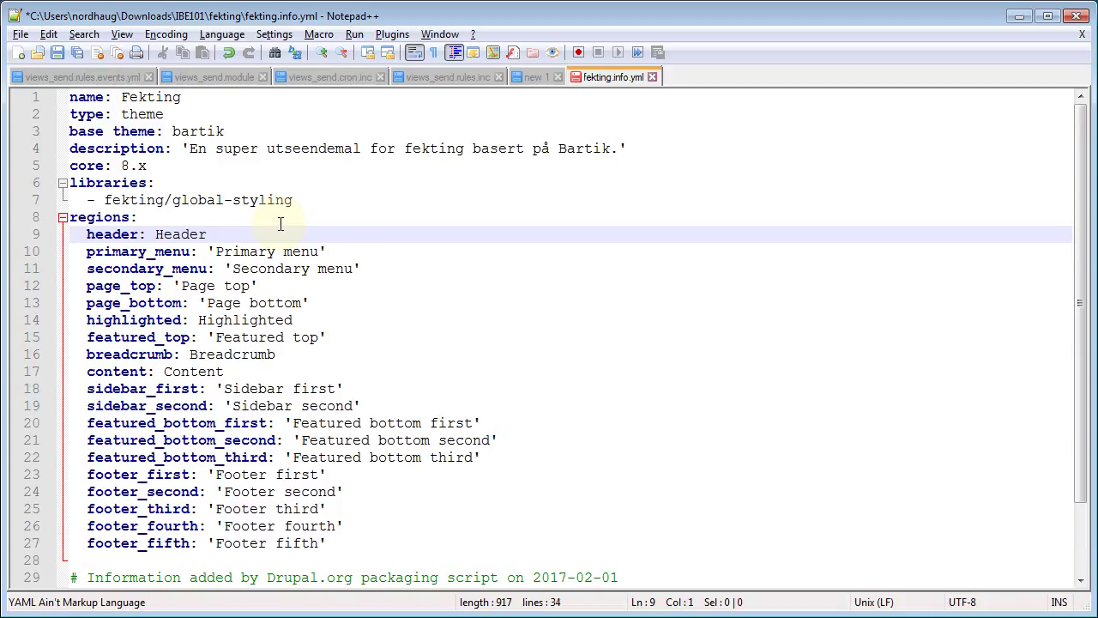
{"action": "key", "text": "Down"}
{"action": "key", "text": "Down"}
{"action": "key", "text": "Down"}
{"action": "key", "text": "Down"}
{"action": "key", "text": "Down"}
{"action": "key", "text": "Down"}
{"action": "key", "text": "Down"}
{"action": "key", "text": "Down"}
{"action": "key", "text": "Down"}
{"action": "key", "text": "Down"}
{"action": "key", "text": "Down"}
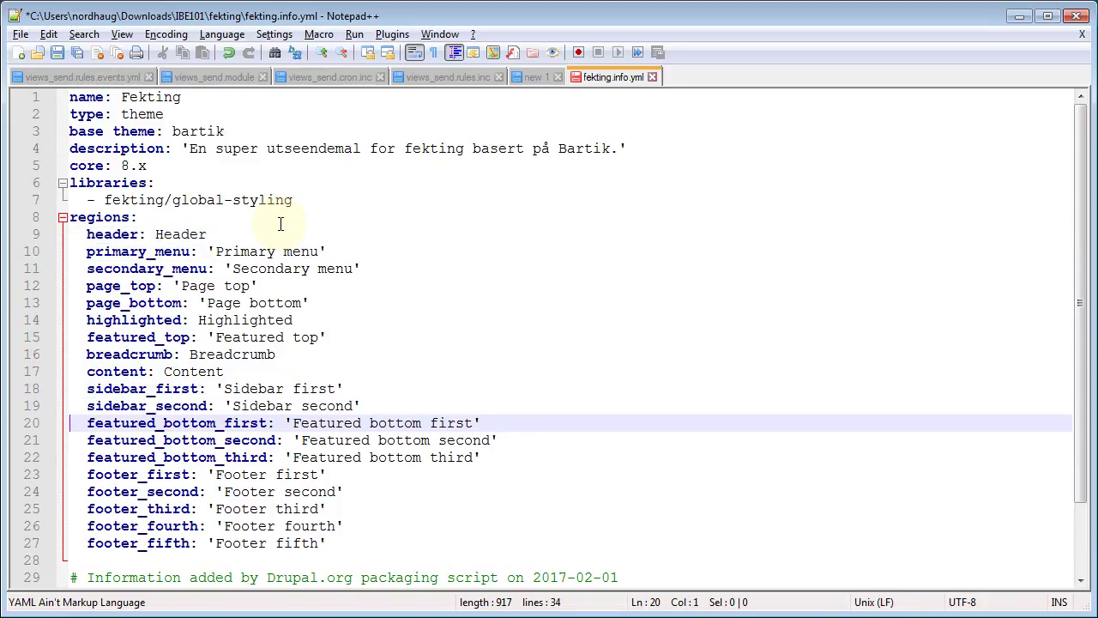
{"action": "key", "text": "shift+Down"}
{"action": "key", "text": "shift+Down"}
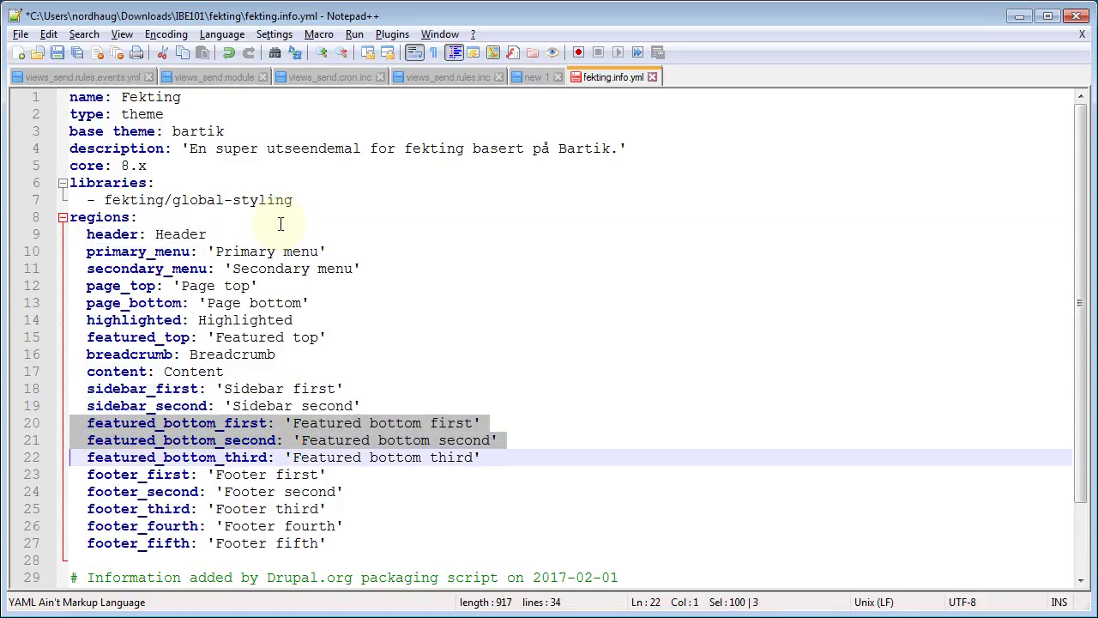
{"action": "key", "text": "shift+Down"}
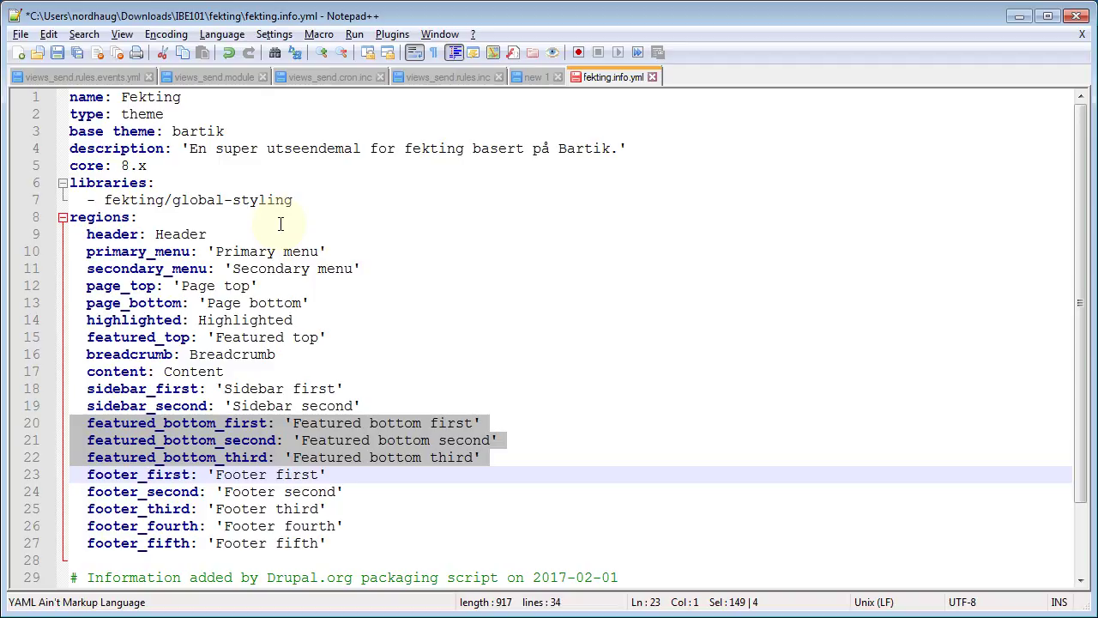
{"action": "key", "text": "Delete"}
Delete the Drupal.org packaging information block at the end of fekting.info.yml, including the extra blank line, and save the file.
{"action": "key", "text": "Down"}
{"action": "key", "text": "Down"}
{"action": "key", "text": "Down"}
{"action": "key", "text": "Down"}
{"action": "key", "text": "Down"}
{"action": "key", "text": "Down"}
{"action": "key", "text": "Down"}
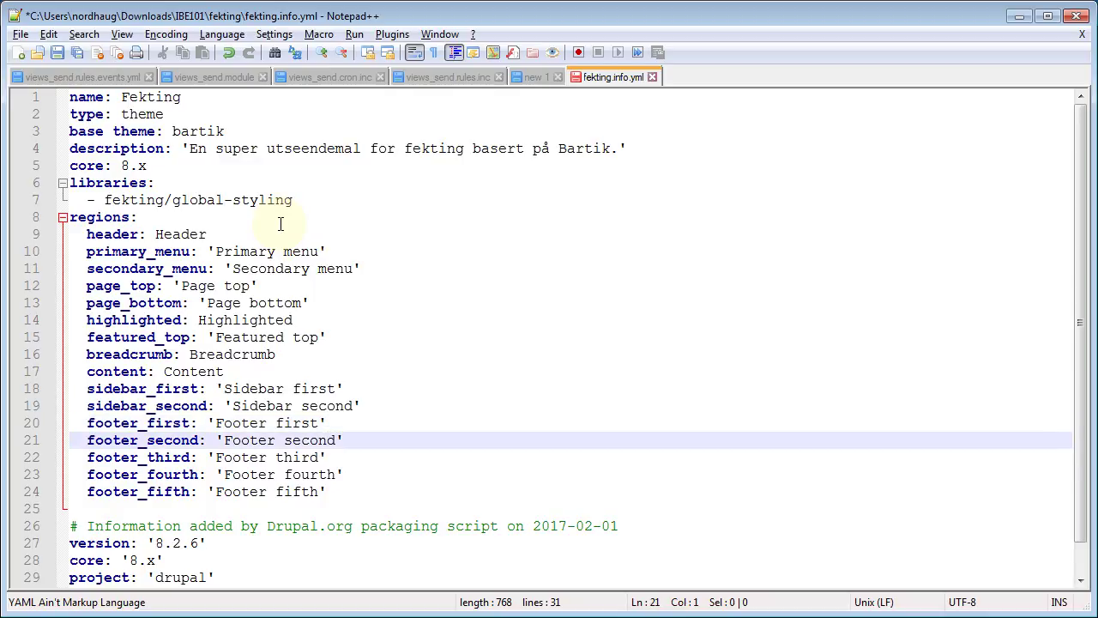
{"action": "key", "text": "Down"}
{"action": "key", "text": "Down"}
{"action": "key", "text": "Down"}
{"action": "key", "text": "Down"}
{"action": "key", "text": "Up"}
{"action": "key", "text": "Up"}
{"action": "key", "text": "Up"}
{"action": "key", "text": "Up"}
{"action": "key", "text": "Up"}
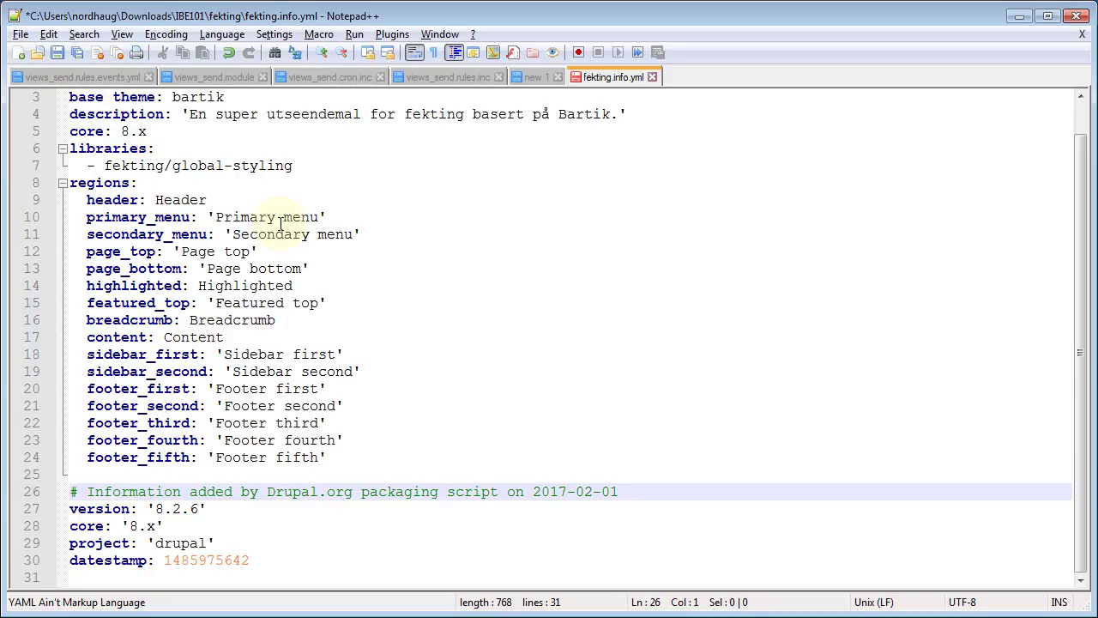
{"action": "key", "text": "shift+Down"}
{"action": "key", "text": "shift+Down"}
{"action": "key", "text": "shift+Down"}
{"action": "key", "text": "shift+Down"}
{"action": "key", "text": "shift+Down"}
{"action": "key", "text": "Delete"}
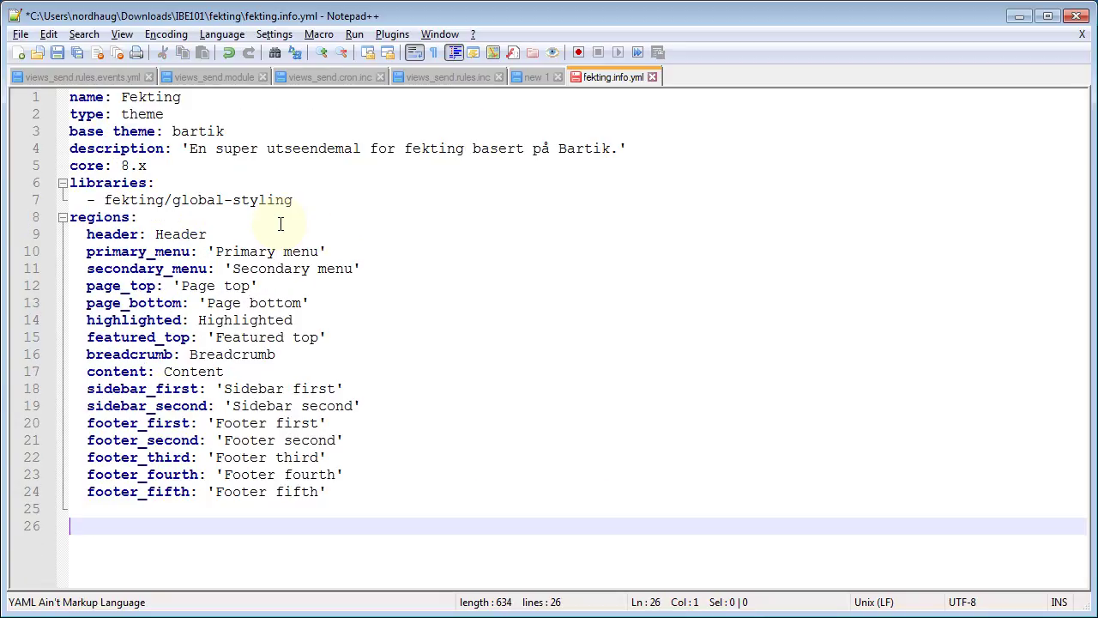
{"action": "key", "text": "BackSpace"}
{"action": "key", "text": "ctrl+s"}
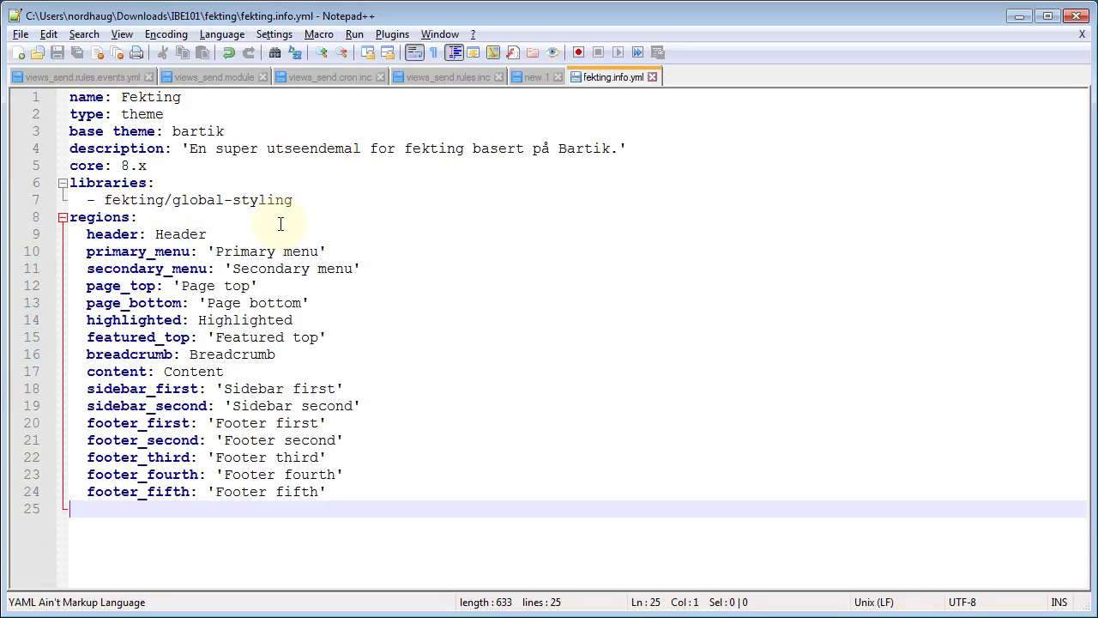
Open fekting.libraries.yml from the fekting folder in Notepad++.
{"action": "key", "text": "alt+Tab"}
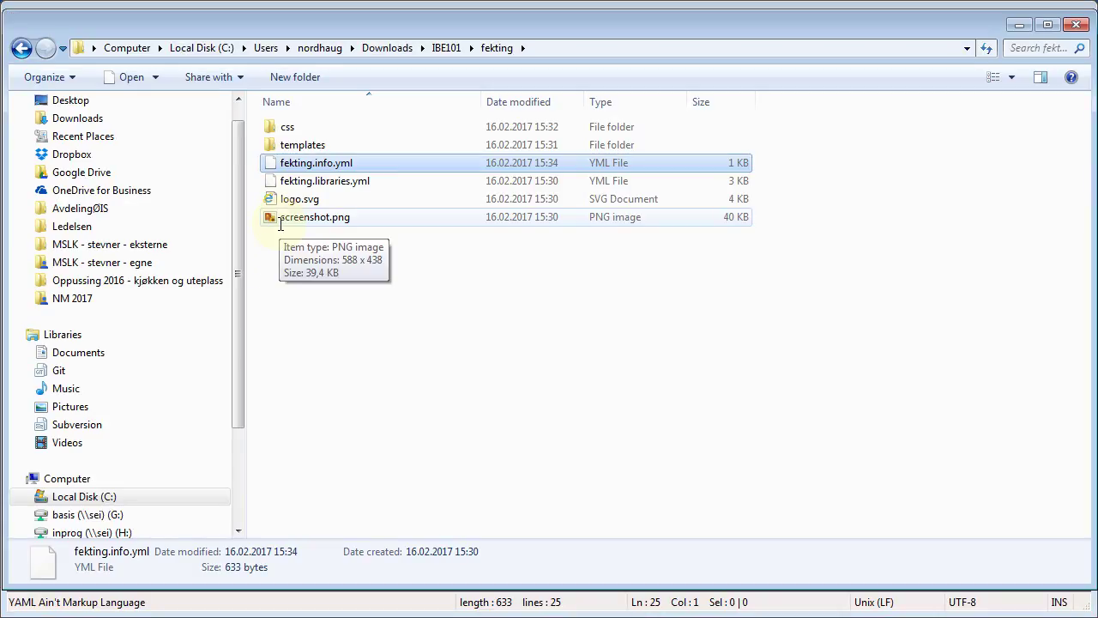
{"action": "left_click", "coordinate": [296, 184]}
{"action": "right_click", "coordinate": [298, 186]}
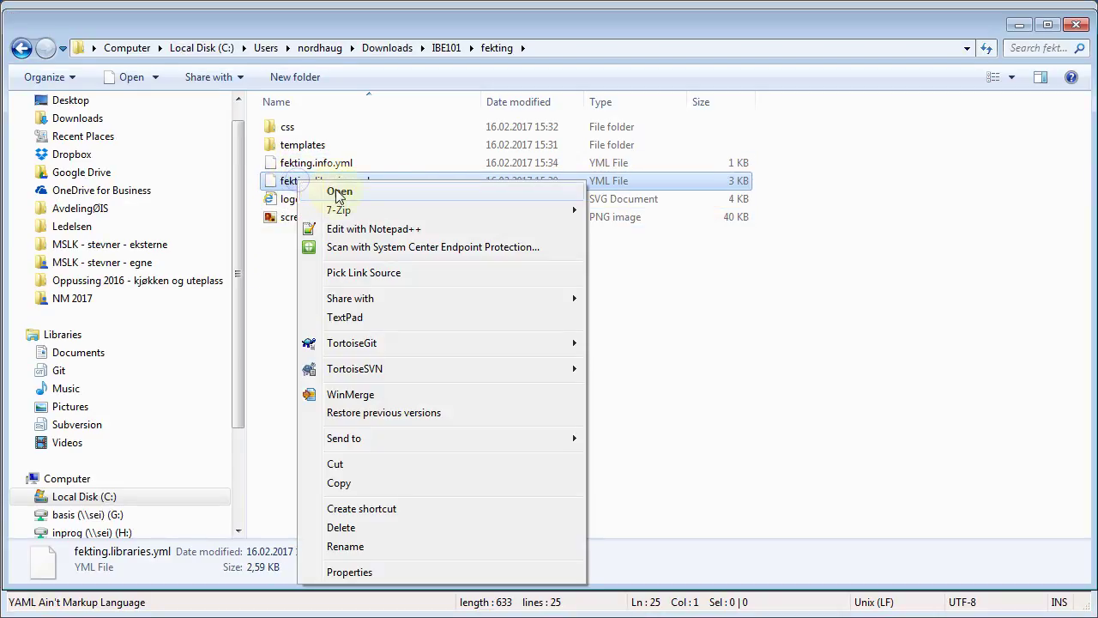
{"action": "left_click", "coordinate": [349, 230]}
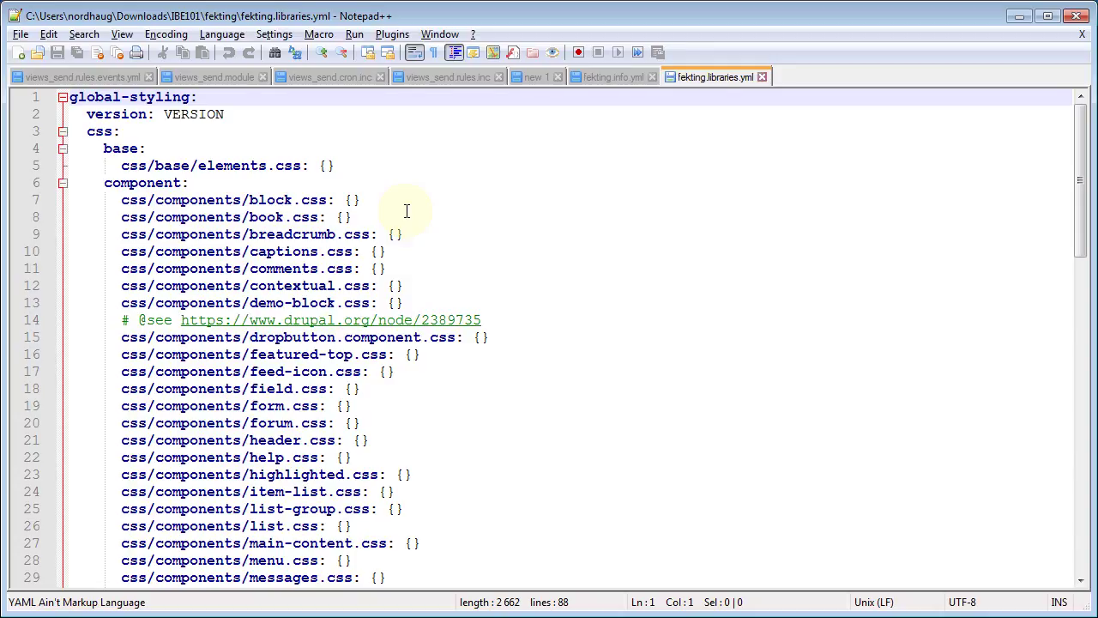
Compare the global-styling library name in fekting.libraries.yml with the library reference in fekting.info.yml.
{"action": "key", "text": "shift+Right"}
{"action": "key", "text": "shift+Right"}
{"action": "key", "text": "shift+Right"}
{"action": "key", "text": "shift+Right"}
{"action": "key", "text": "shift+Right"}
{"action": "key", "text": "shift+Right"}
{"action": "key", "text": "shift+Right"}
{"action": "key", "text": "shift+Right"}
{"action": "key", "text": "shift+Right"}
{"action": "key", "text": "shift+Right"}
{"action": "key", "text": "shift+Right"}
{"action": "key", "text": "shift+Right"}
{"action": "key", "text": "shift+Right"}
{"action": "key", "text": "shift+Right"}
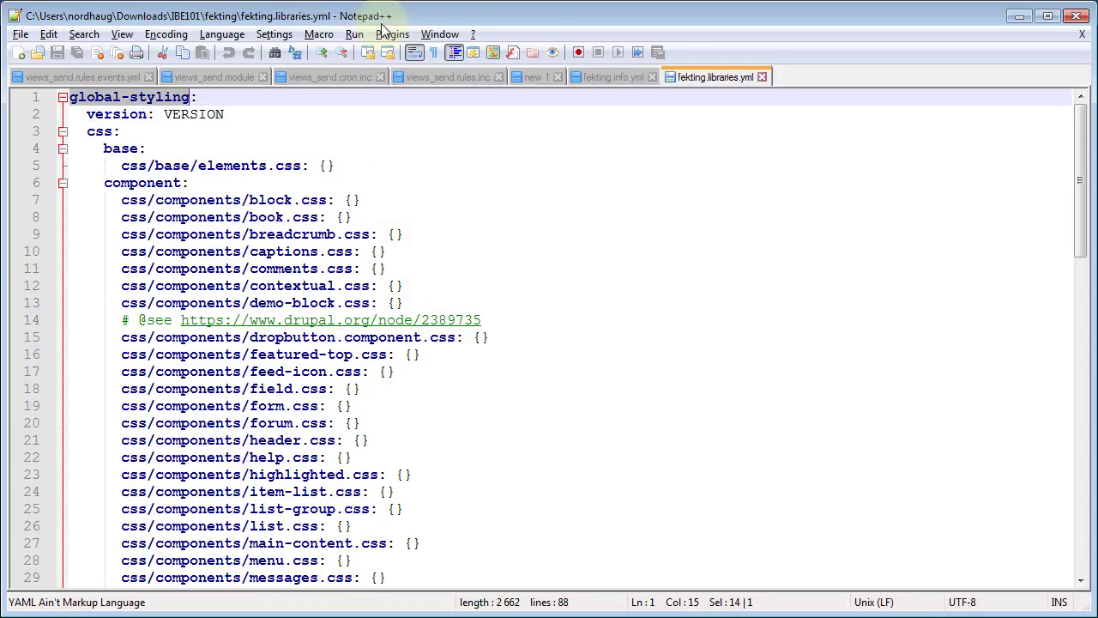
{"action": "left_click", "coordinate": [616, 76]}
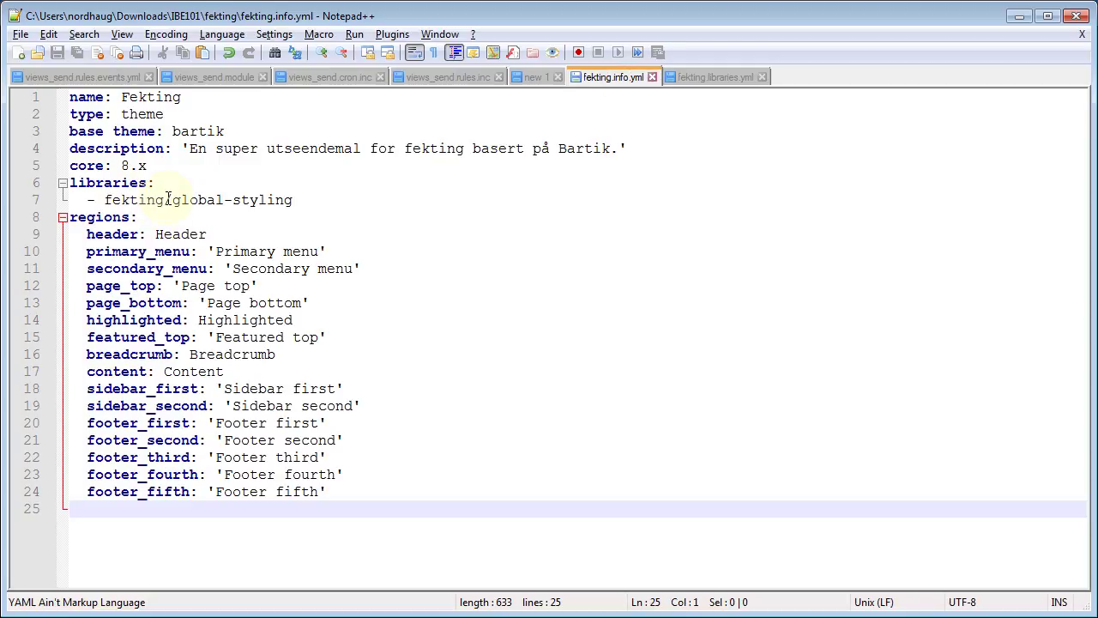
{"action": "left_click", "coordinate": [695, 76]}
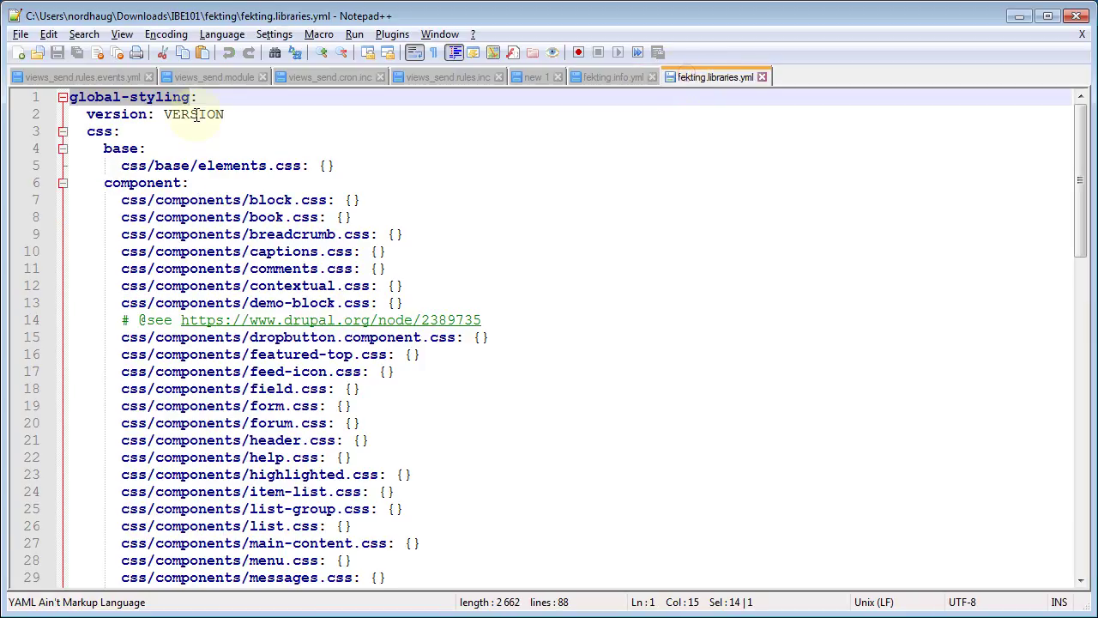
Delete the version line under global-styling in fekting.libraries.yml.
{"action": "key", "text": "End"}
{"action": "key", "text": "Right"}
{"action": "key", "text": "shift+Down"}
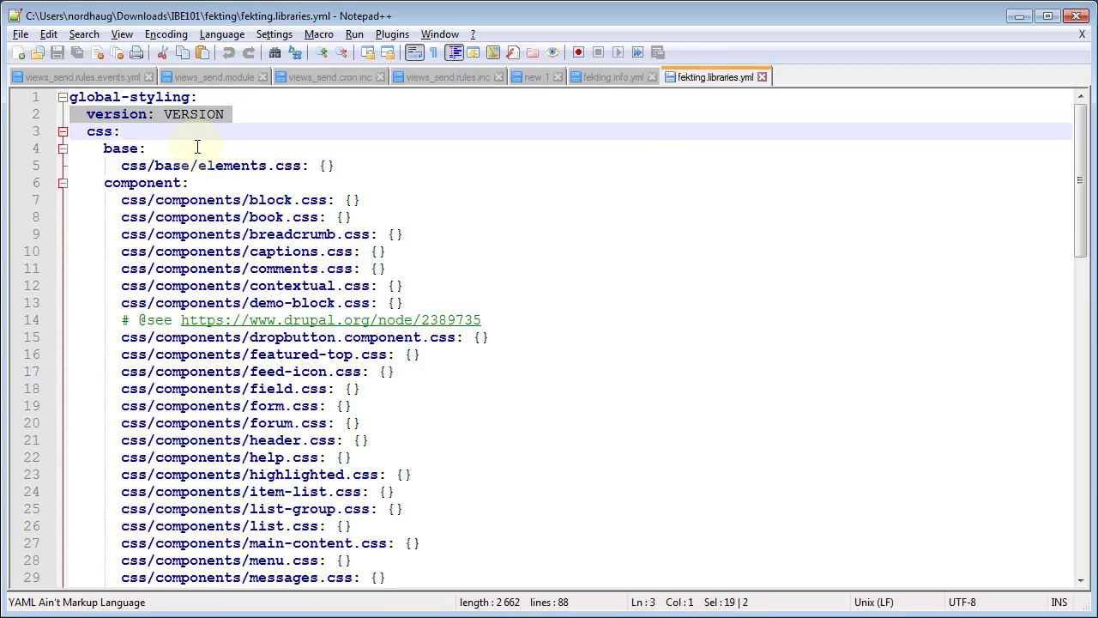
{"action": "key", "text": "Delete"}
Delete the base and component sections with all their CSS entries from the global-styling library.
{"action": "key", "text": "Down"}
{"action": "key", "text": "shift+Down"}
{"action": "key", "text": "shift+Down"}
{"action": "key", "text": "shift+Down"}
{"action": "key", "text": "shift+Down"}
{"action": "key", "text": "shift+Down"}
{"action": "key", "text": "shift+Down"}
{"action": "key", "text": "shift+Down"}
{"action": "key", "text": "shift+Down"}
{"action": "key", "text": "shift+Down"}
{"action": "key", "text": "shift+Down"}
{"action": "key", "text": "shift+Down"}
{"action": "key", "text": "shift+Down"}
{"action": "key", "text": "shift+Down"}
{"action": "key", "text": "shift+Down"}
{"action": "key", "text": "shift+Down"}
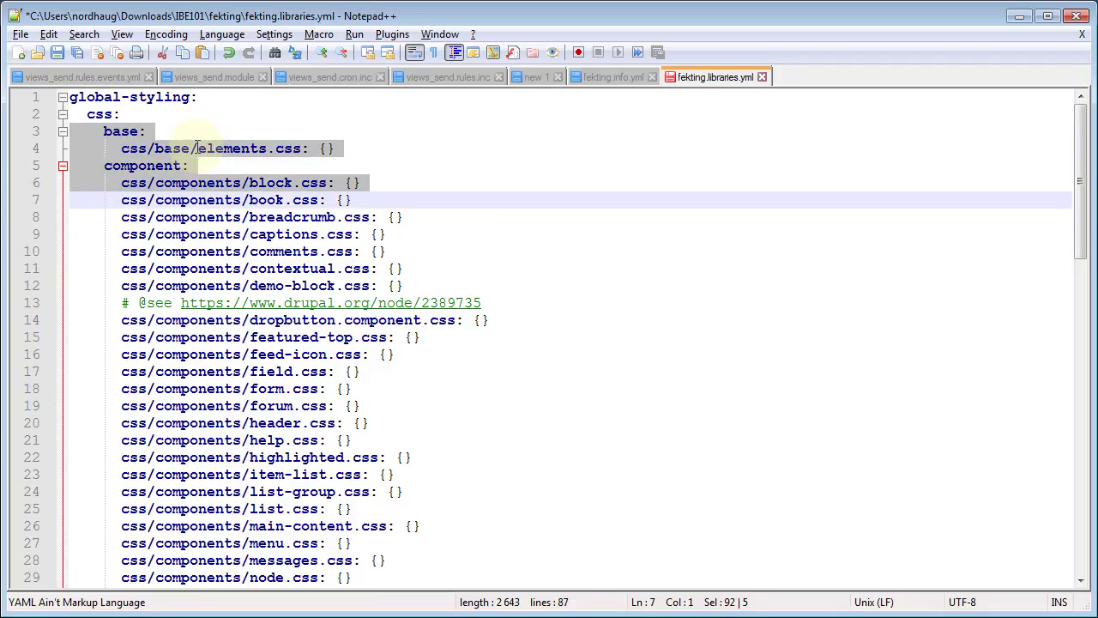
{"action": "key", "text": "shift+Down"}
{"action": "key", "text": "shift+Down"}
{"action": "key", "text": "shift+Down"}
{"action": "key", "text": "shift+Down"}
{"action": "key", "text": "shift+Down"}
{"action": "key", "text": "shift+Down"}
{"action": "key", "text": "shift+Down"}
{"action": "key", "text": "shift+Down"}
{"action": "key", "text": "shift+Down"}
{"action": "key", "text": "shift+Down"}
{"action": "key", "text": "shift+Down"}
{"action": "key", "text": "shift+Down"}
{"action": "key", "text": "shift+Down"}
{"action": "key", "text": "shift+Down"}
{"action": "key", "text": "shift+Down"}
{"action": "key", "text": "shift+Down"}
{"action": "key", "text": "shift+Down"}
{"action": "key", "text": "shift+Down"}
{"action": "key", "text": "shift+Down"}
{"action": "key", "text": "shift+Down"}
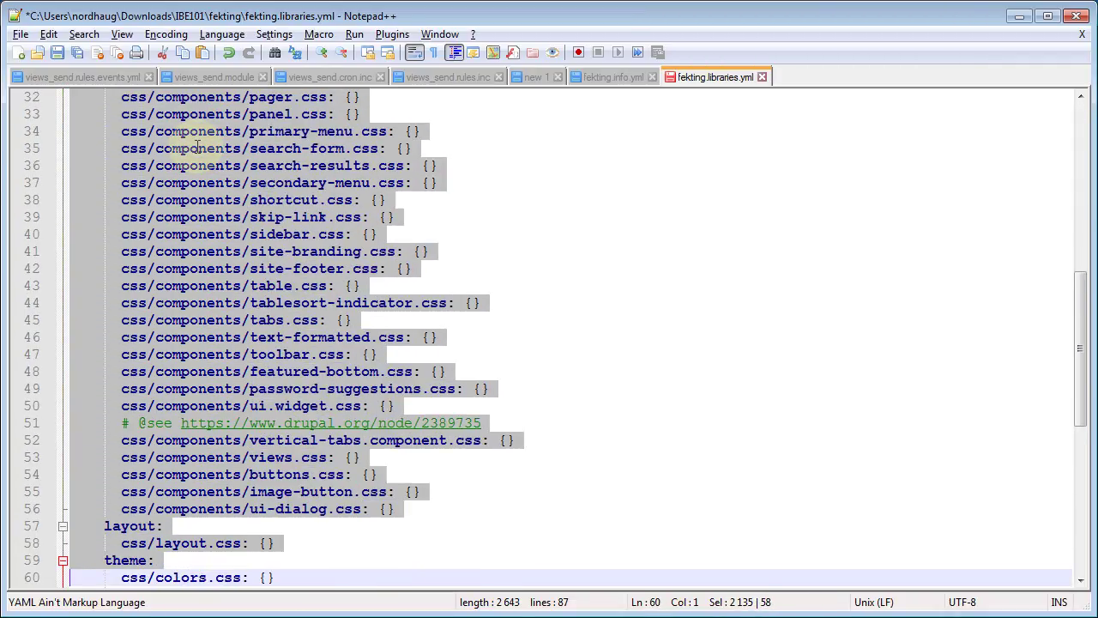
{"action": "key", "text": "shift+Up"}
{"action": "key", "text": "shift+Up"}
{"action": "key", "text": "shift+Up"}
{"action": "key", "text": "Delete"}
Delete everything after the css/layout.css entry, from the theme section through the maintenance_page library.
{"action": "key", "text": "Down"}
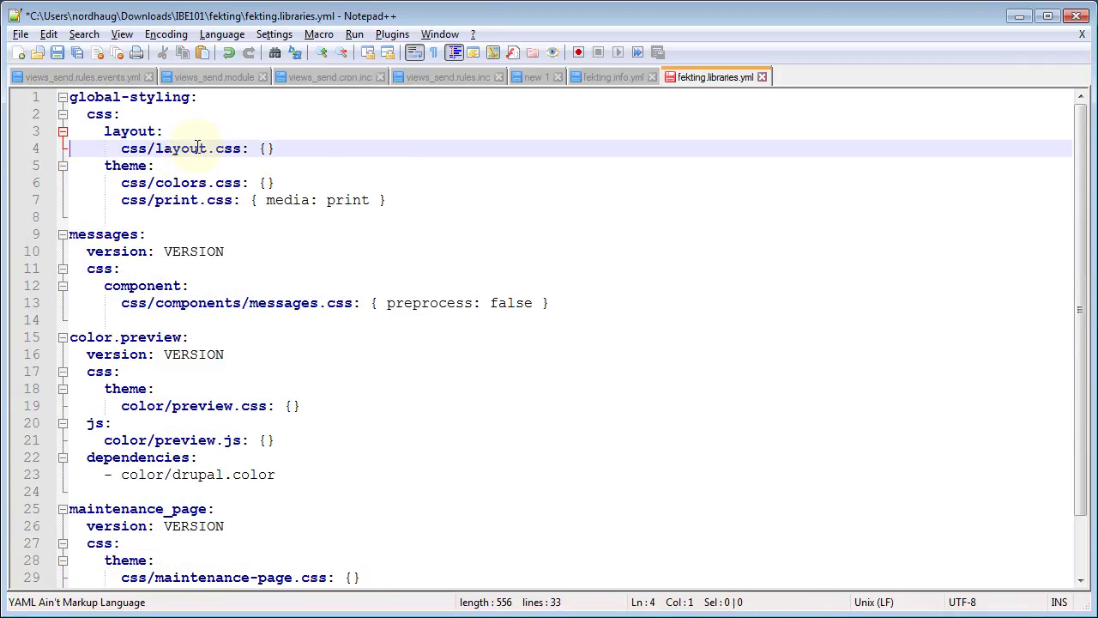
{"action": "key", "text": "Down"}
{"action": "key", "text": "shift+Down"}
{"action": "key", "text": "shift+Down"}
{"action": "key", "text": "shift+Down"}
{"action": "key", "text": "shift+Down"}
{"action": "key", "text": "shift+Down"}
{"action": "key", "text": "shift+Down"}
{"action": "key", "text": "shift+Down"}
{"action": "key", "text": "shift+Down"}
{"action": "key", "text": "shift+Down"}
{"action": "key", "text": "shift+Down"}
{"action": "key", "text": "shift+Down"}
{"action": "key", "text": "shift+Down"}
{"action": "key", "text": "shift+Down"}
{"action": "key", "text": "shift+Down"}
{"action": "key", "text": "shift+Down"}
{"action": "key", "text": "shift+Down"}
{"action": "key", "text": "shift+Down"}
{"action": "key", "text": "shift+Down"}
{"action": "key", "text": "shift+Down"}
{"action": "key", "text": "shift+Down"}
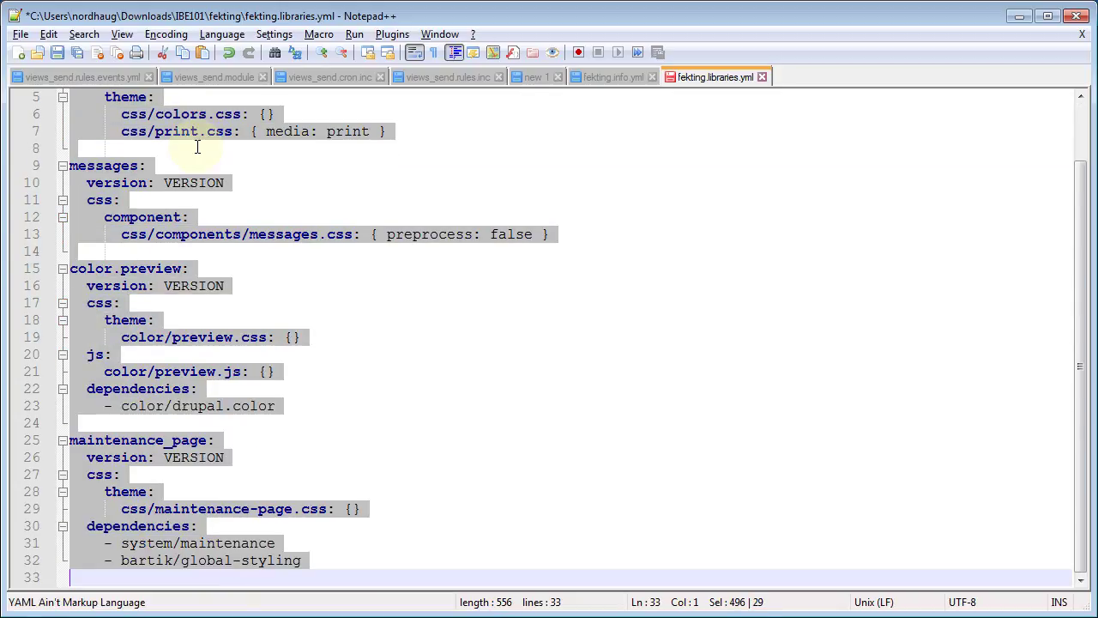
{"action": "key", "text": "Delete"}
{"action": "key", "text": "Up"}
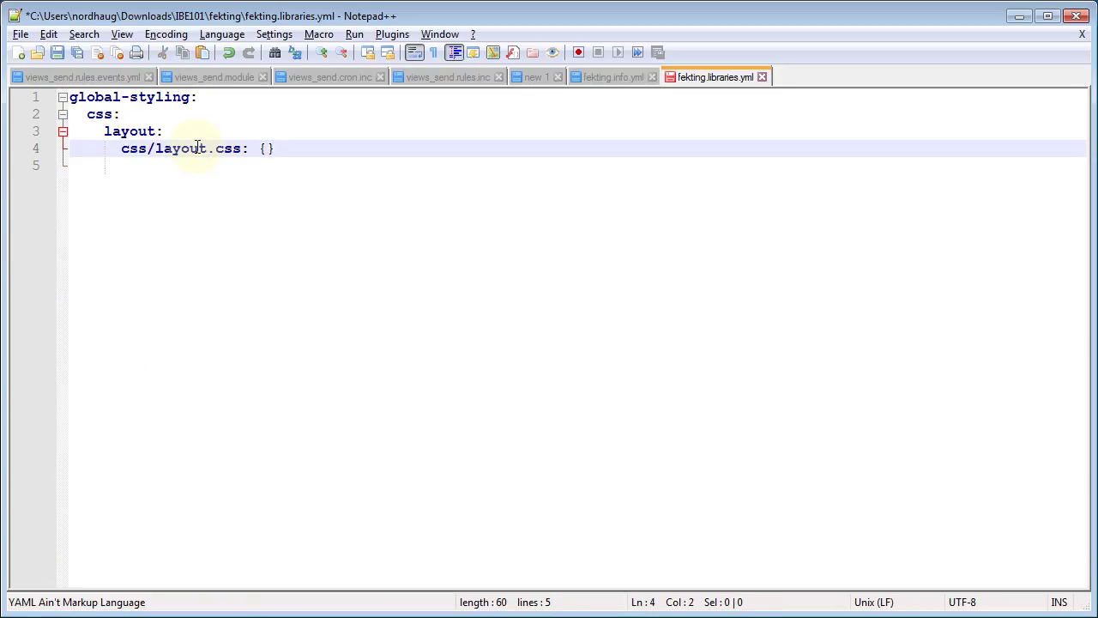
Change the stylesheet entry under layout from css/layout.css to css/style.css.
{"action": "key", "text": "Right"}
{"action": "key", "text": "Right"}
{"action": "key", "text": "Right"}
{"action": "key", "text": "shift+Right"}
{"action": "key", "text": "shift+Right"}
{"action": "key", "text": "shift+Right"}
{"action": "key", "text": "shift+Right"}
{"action": "key", "text": "shift+Right"}
{"action": "key", "text": "shift+Right"}
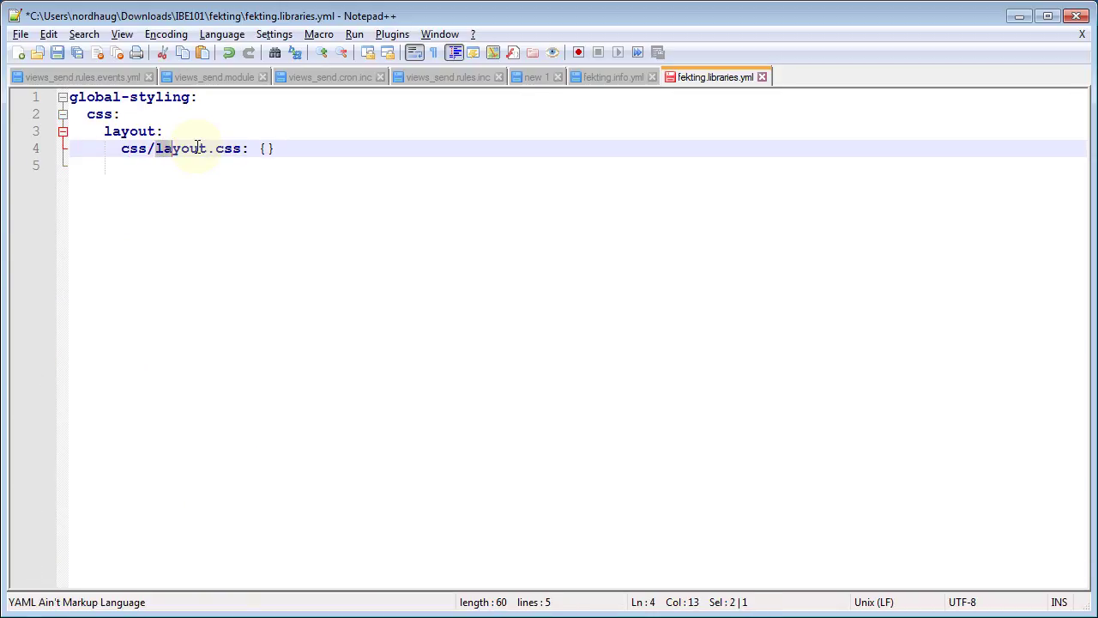
{"action": "type", "text": "style"}
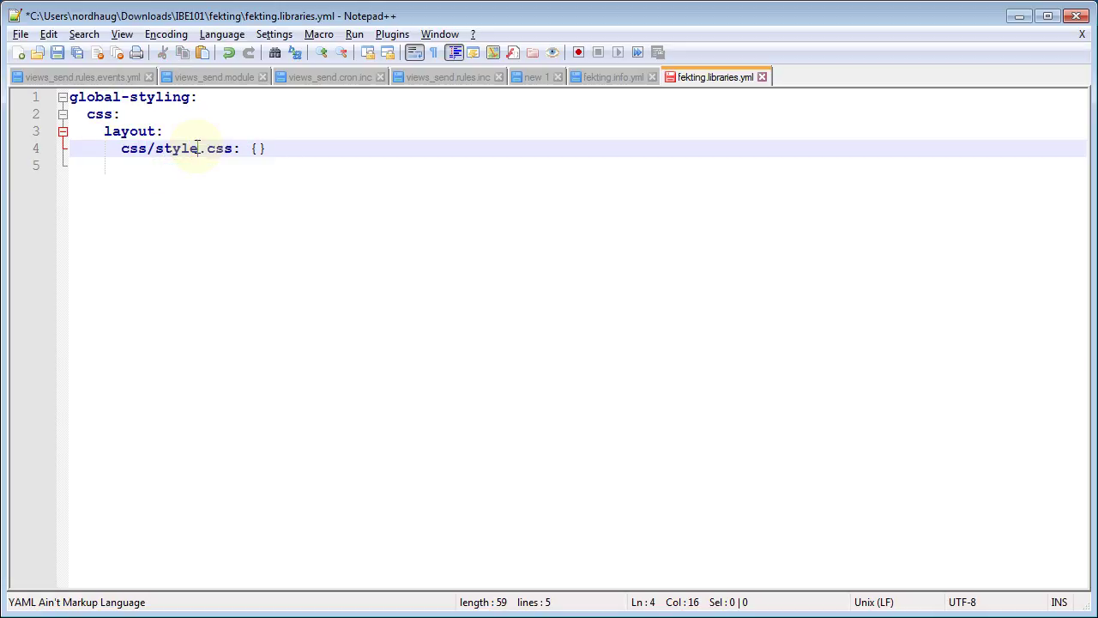
Check the stylesheet's file name in the theme's css folder, correct the library entry to css/styles.css, and save fekting.libraries.yml.
{"action": "key", "text": "alt+Tab"}
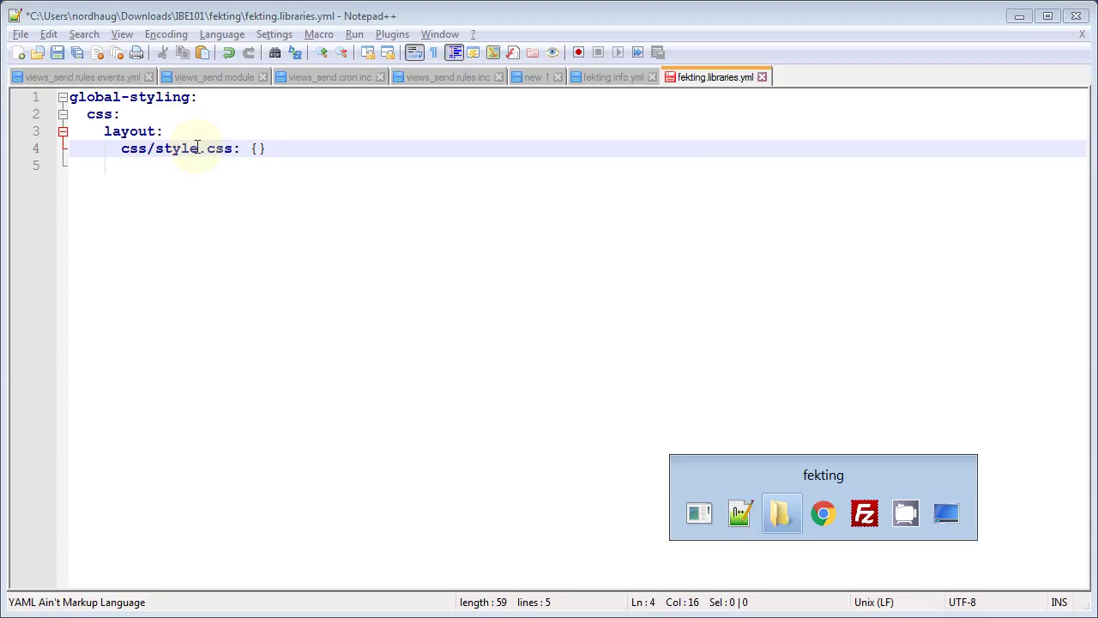
{"action": "double_click", "coordinate": [291, 129]}
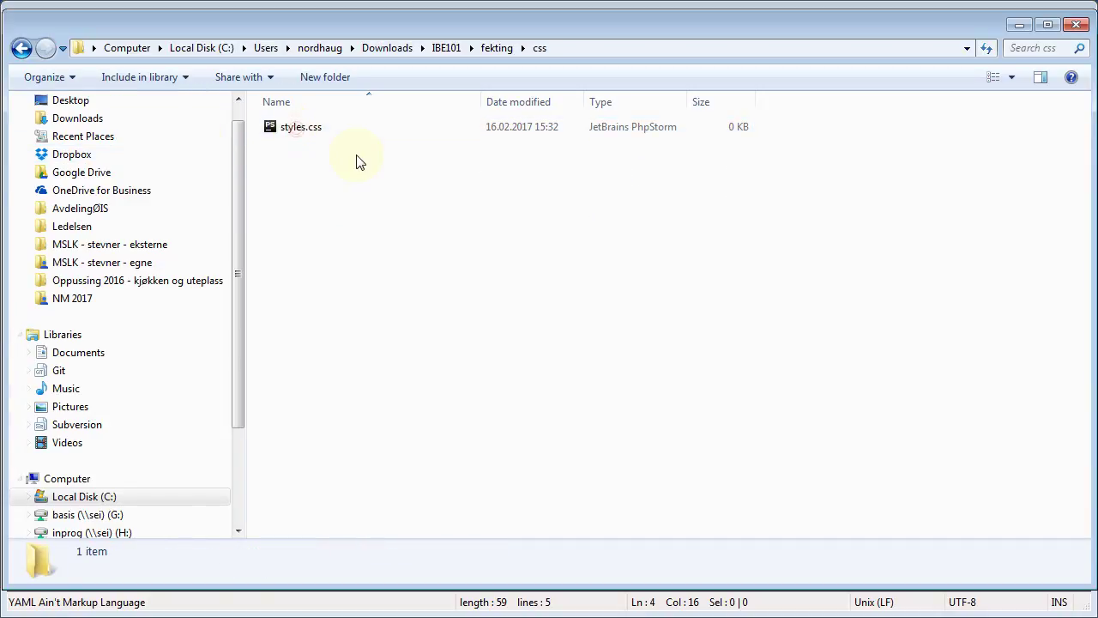
{"action": "key", "text": "alt+Tab"}
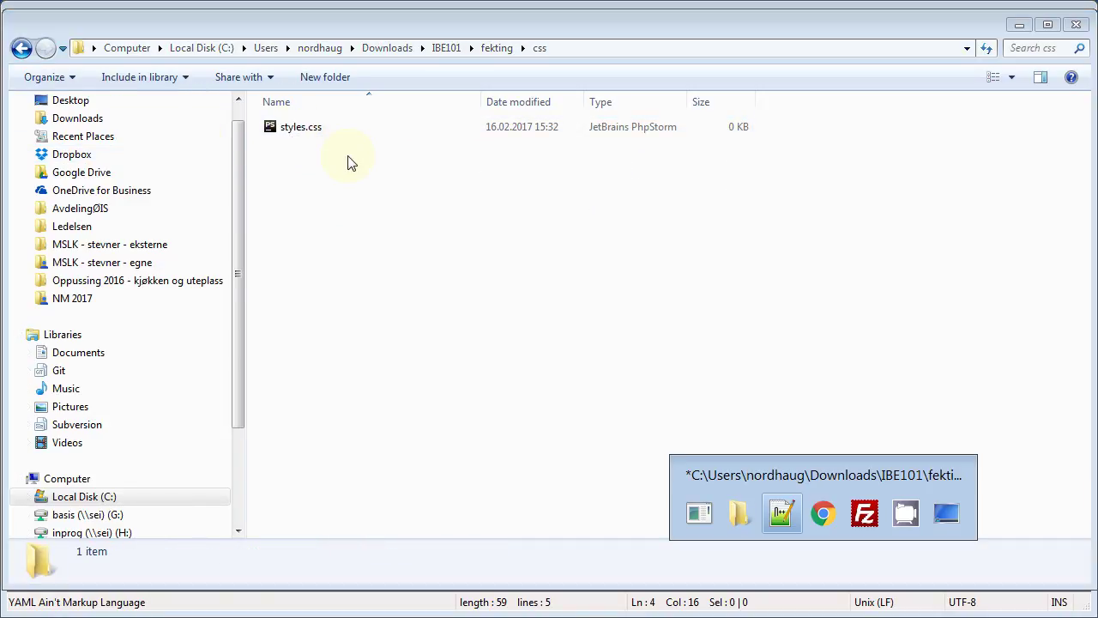
{"action": "type", "text": "ss/styles.css: {"}
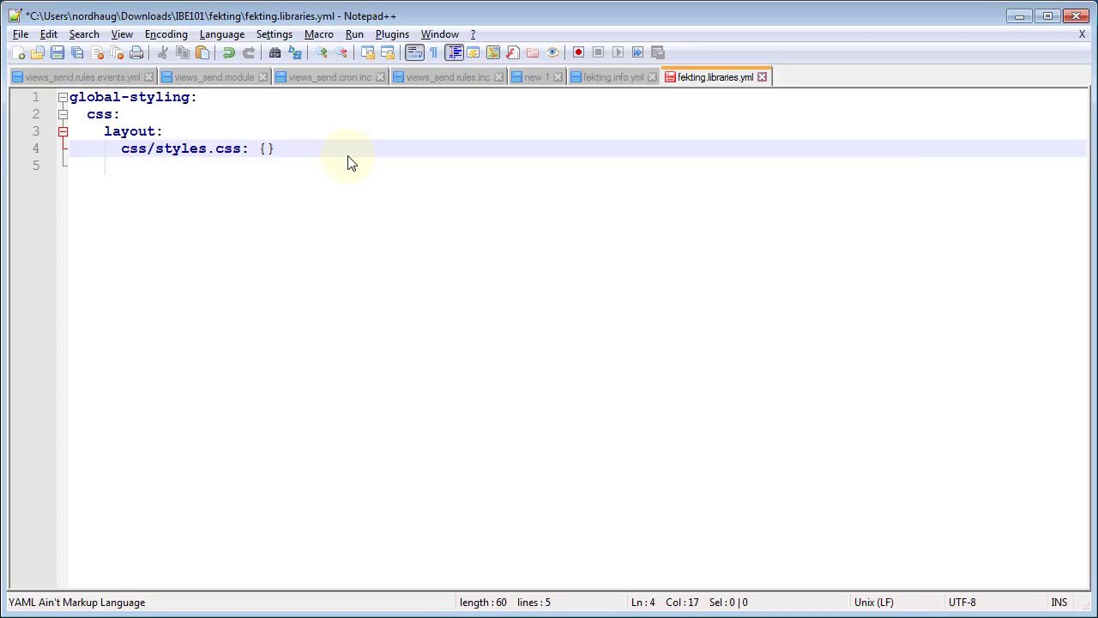
{"action": "key", "text": "ctrl+s"}
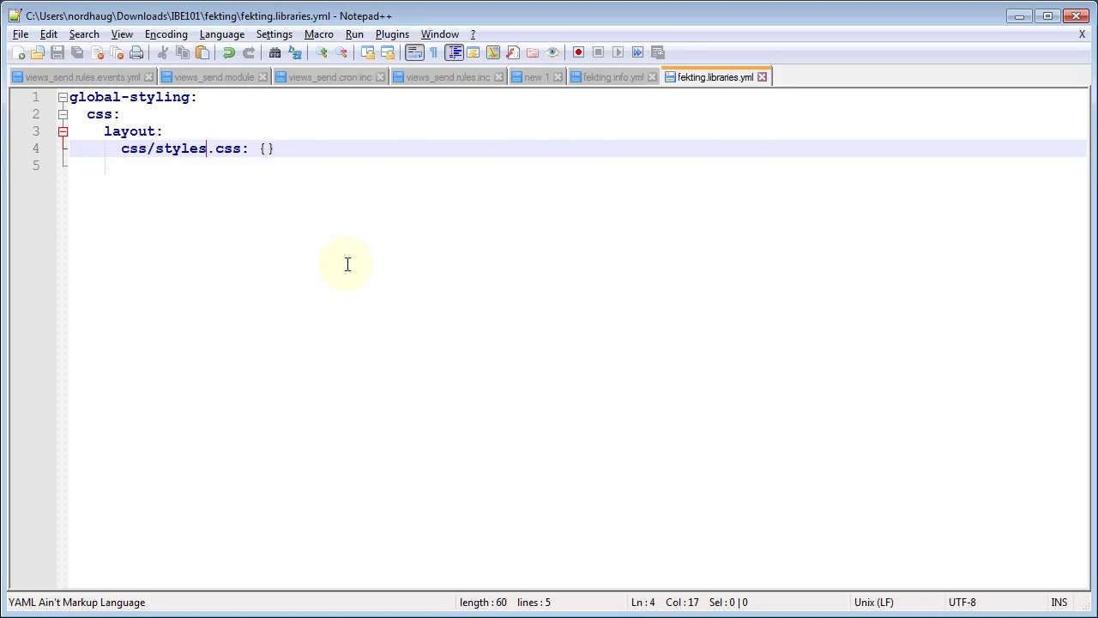
Review the contents of the fekting theme folder, including its css and templates subfolders, and return to the IBE101 folder.
{"action": "key", "text": "alt+Tab"}
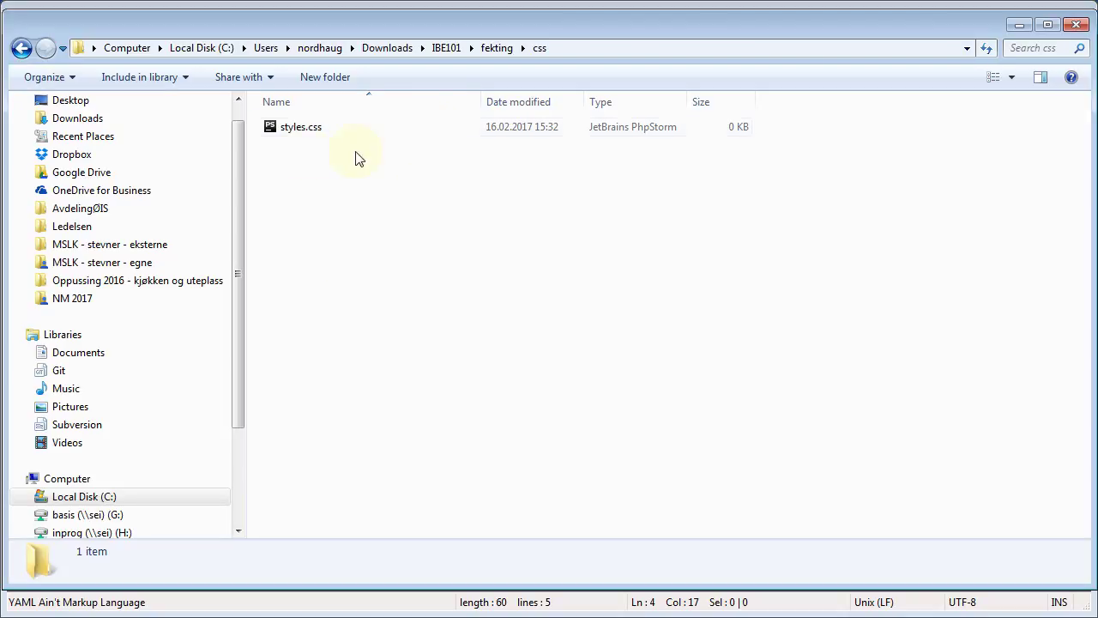
{"action": "left_click", "coordinate": [452, 47]}
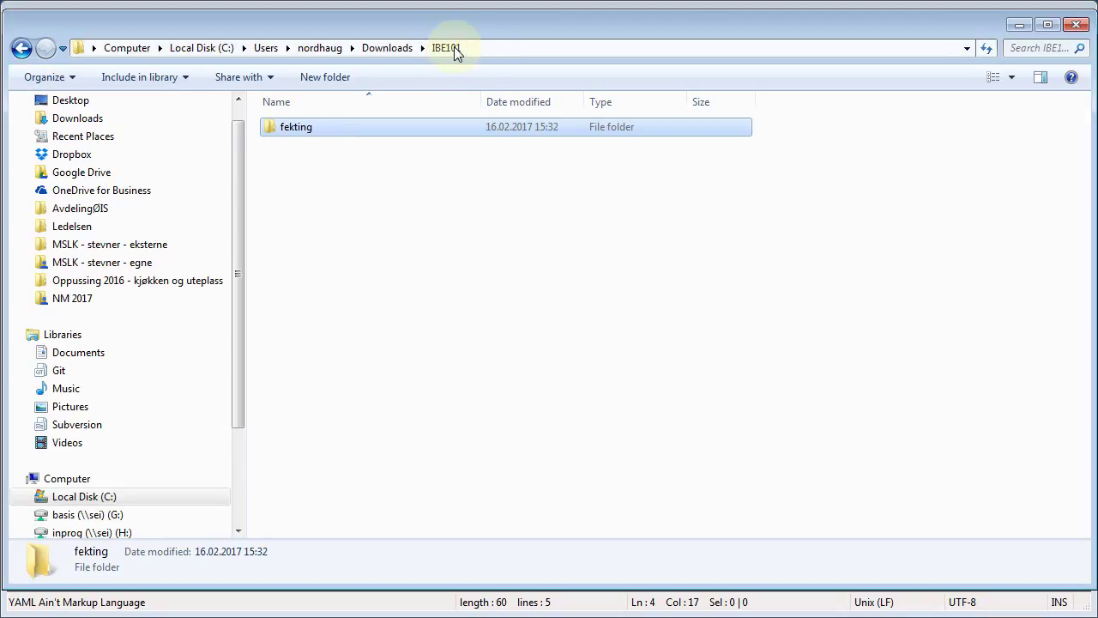
{"action": "double_click", "coordinate": [313, 131]}
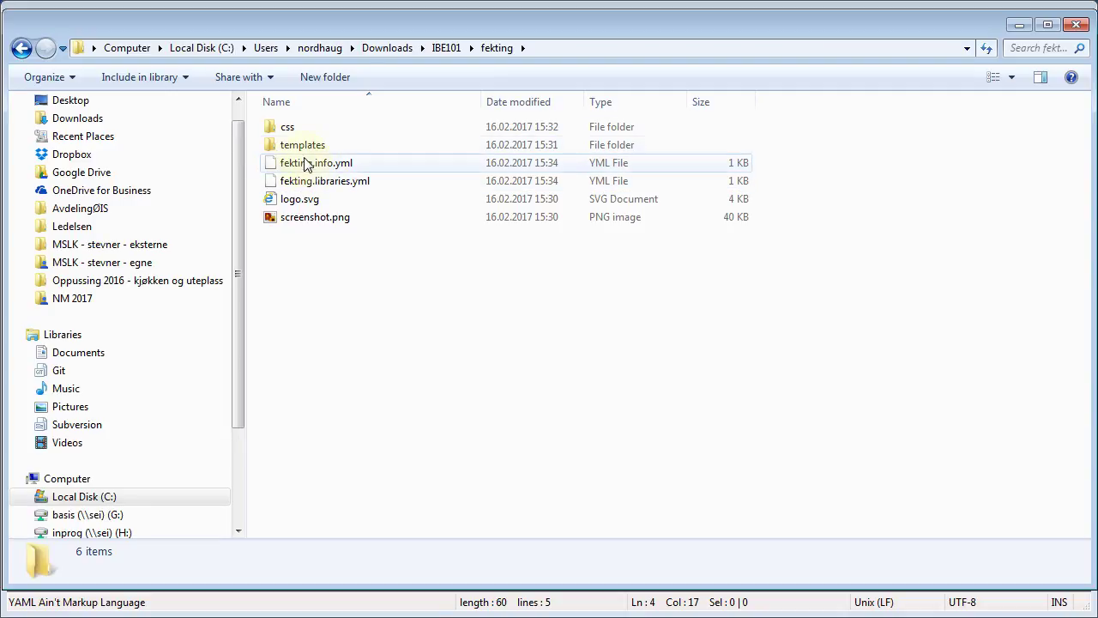
{"action": "double_click", "coordinate": [290, 130]}
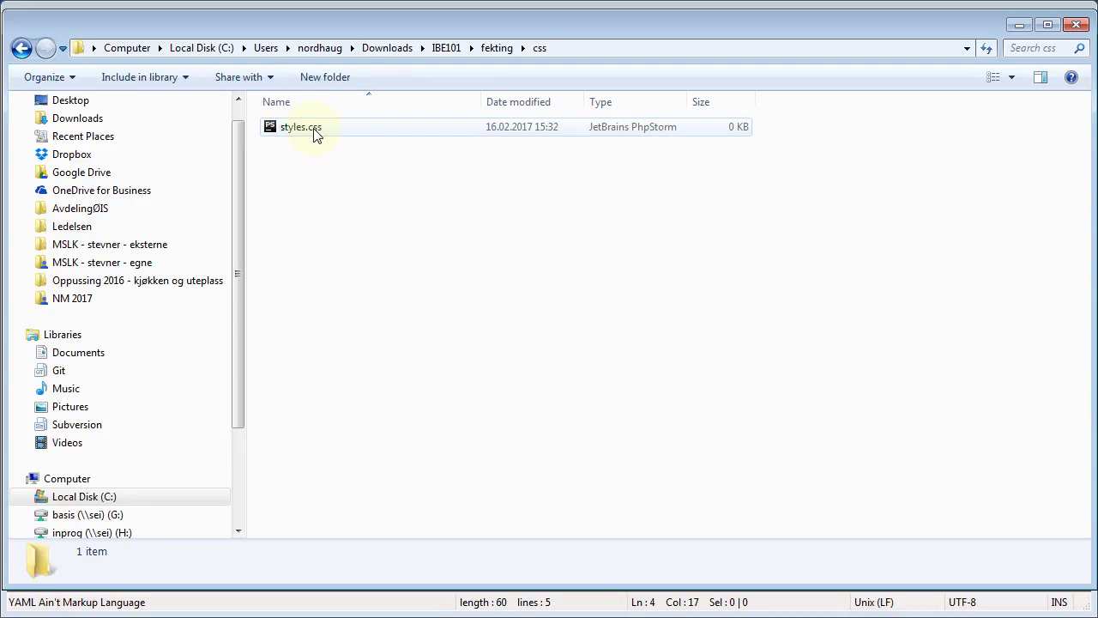
{"action": "left_click", "coordinate": [495, 50]}
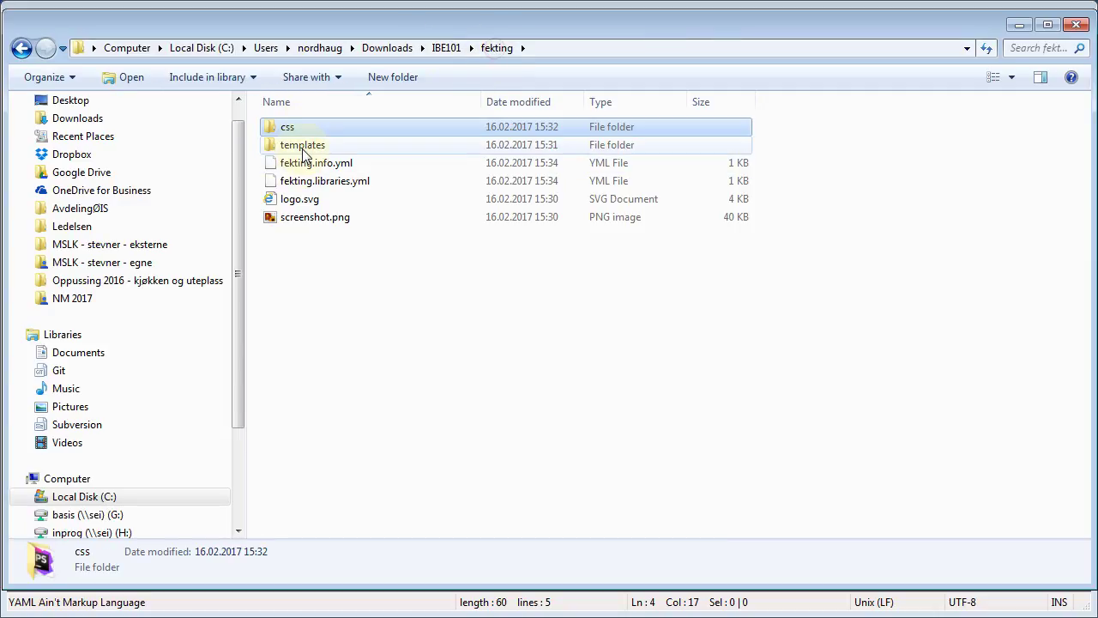
{"action": "double_click", "coordinate": [302, 147]}
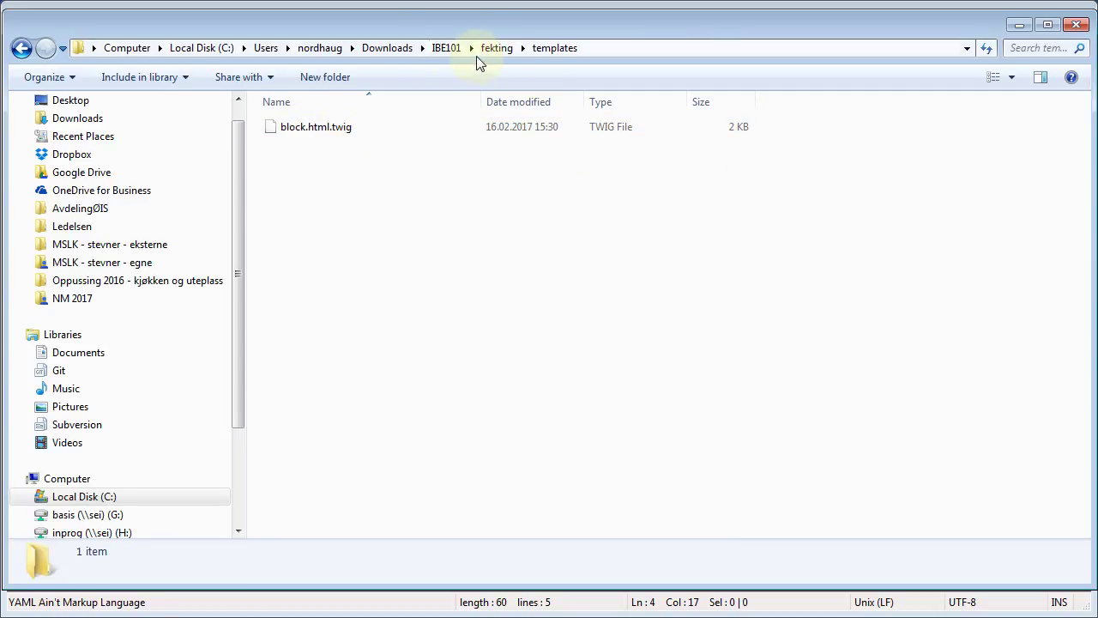
{"action": "left_click", "coordinate": [442, 49]}
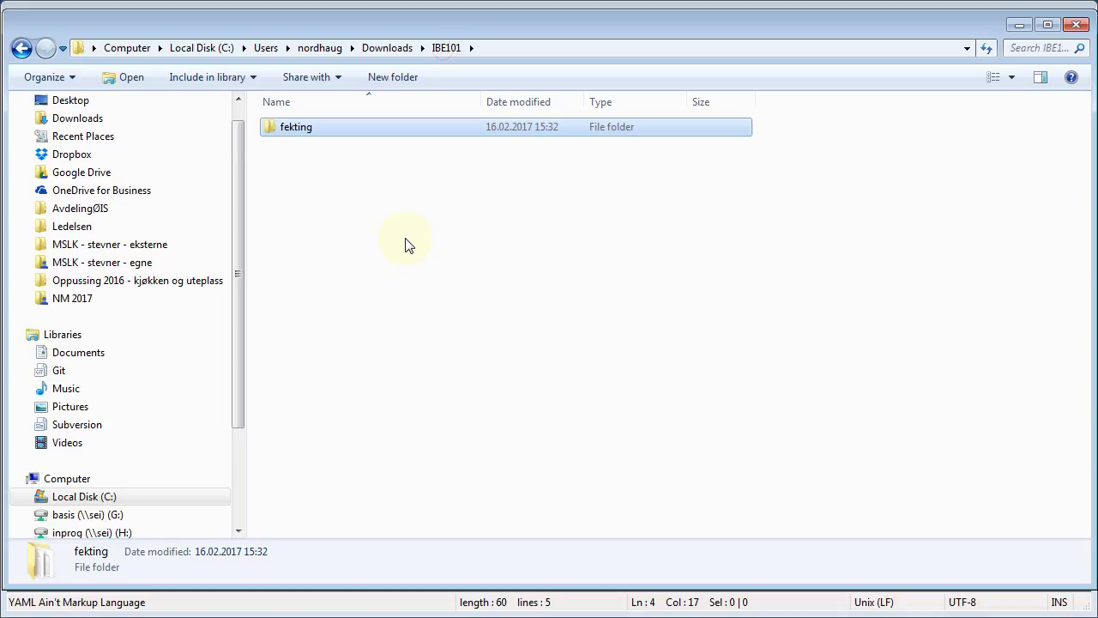
Switch to FileZilla, refresh the file lists, and upload the local fekting folder to the drupal/themes folder on the server.
{"action": "key", "text": "alt+Tab"}
{"action": "key", "text": "alt+Tab"}
{"action": "key", "text": "alt+Tab"}
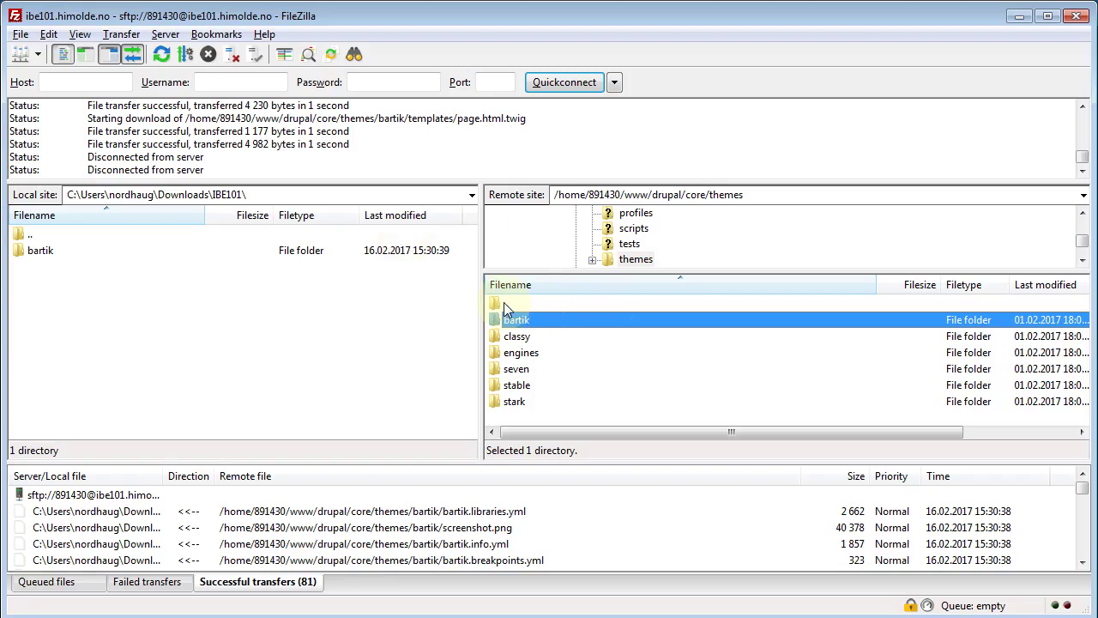
{"action": "double_click", "coordinate": [504, 302]}
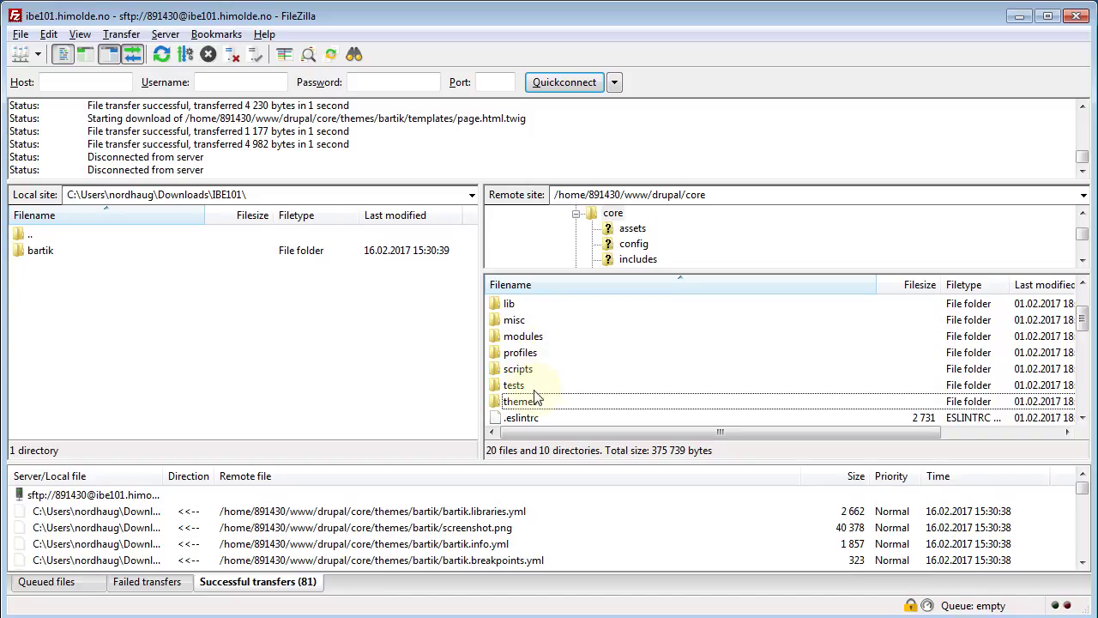
{"action": "scroll", "coordinate": [652, 369], "scroll_direction": "up", "scroll_amount": 2}
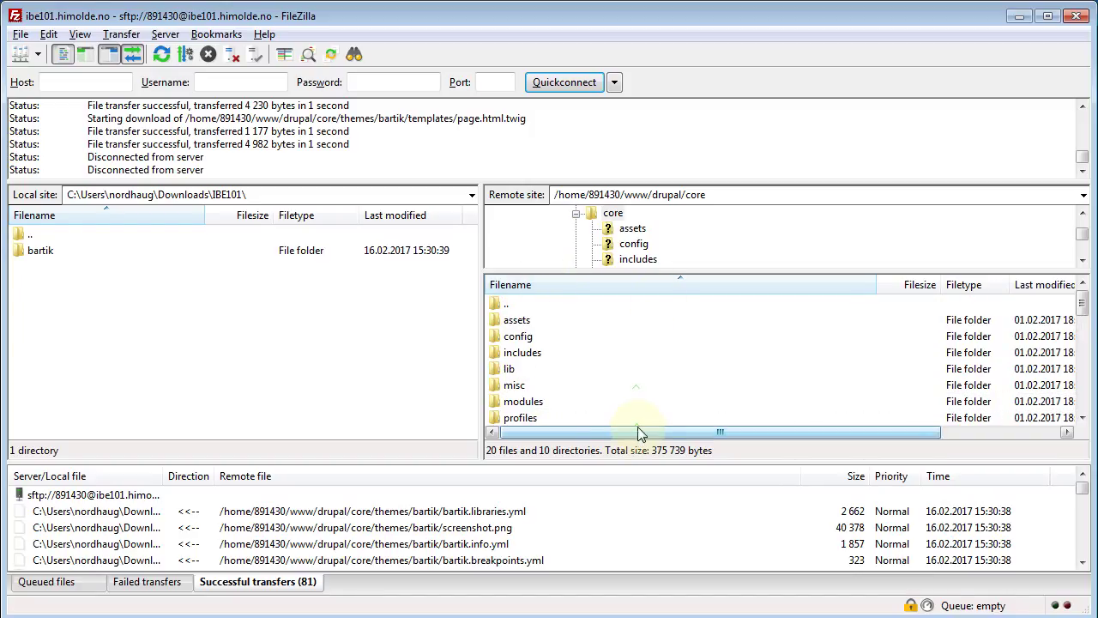
{"action": "double_click", "coordinate": [505, 303]}
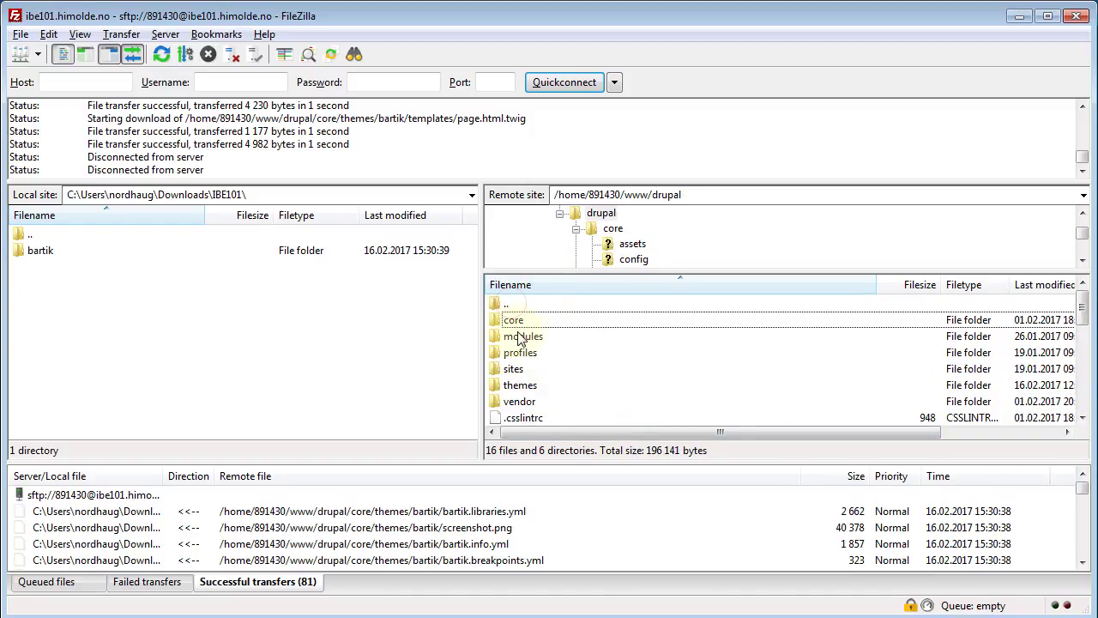
{"action": "double_click", "coordinate": [520, 385]}
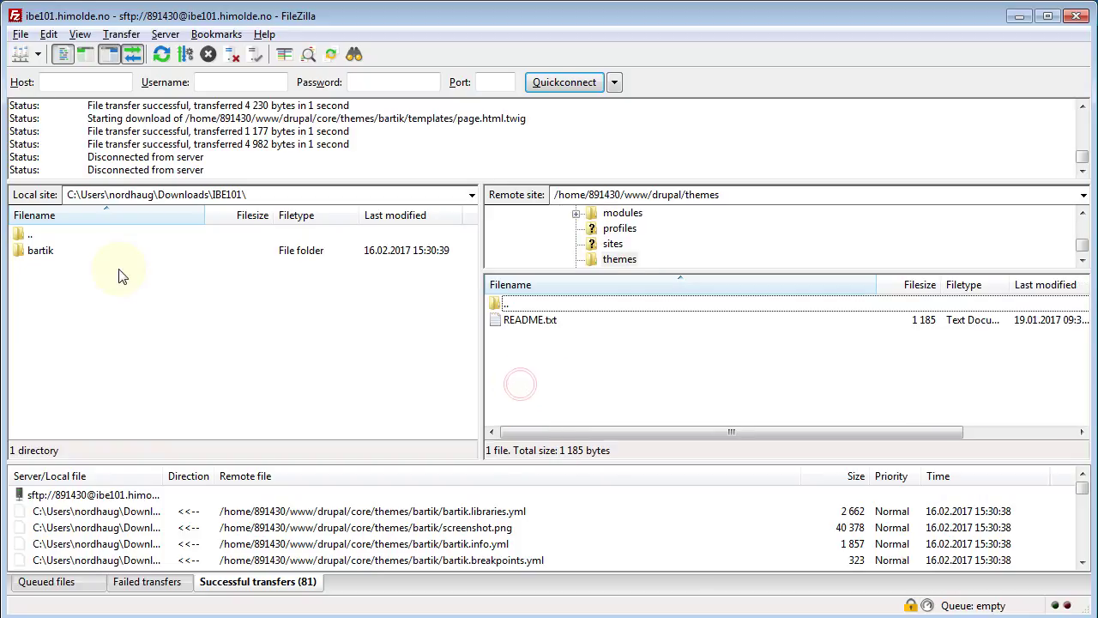
{"action": "left_click", "coordinate": [160, 57]}
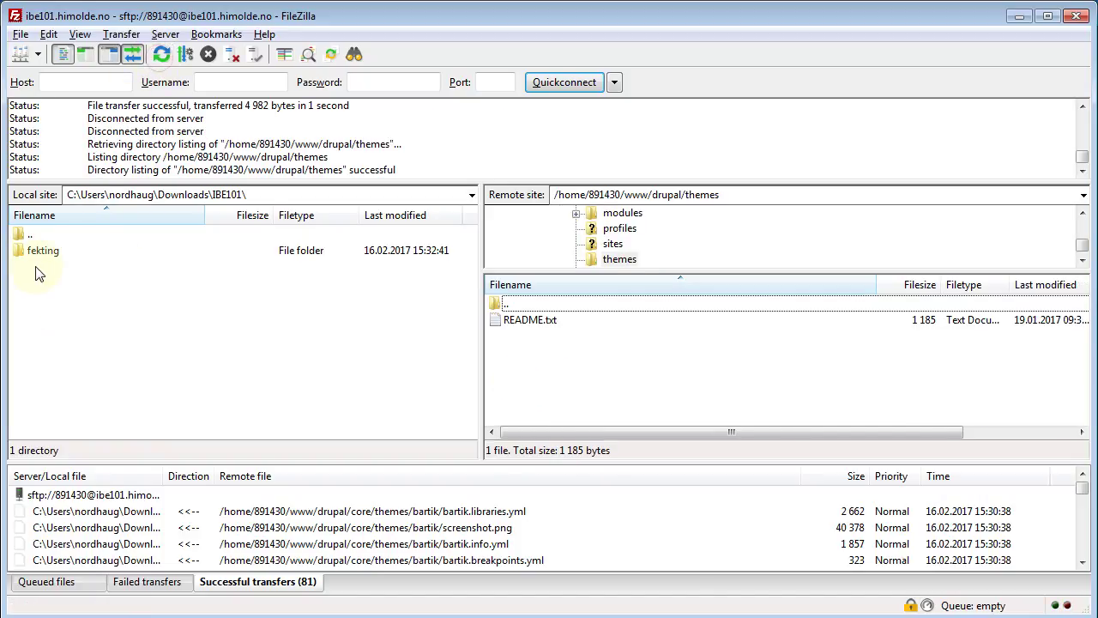
{"action": "left_click_drag", "start_coordinate": [36, 248], "coordinate": [552, 378]}
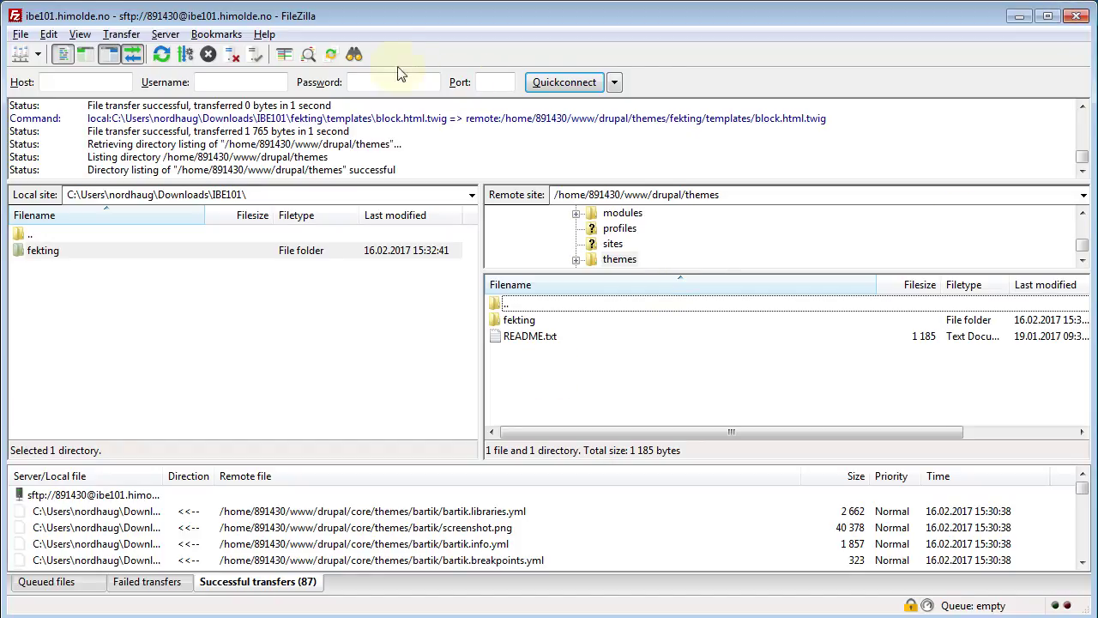
Switch to Chrome, reload the Drupal appearance page, and look for the Fekting theme among the uninstalled themes.
{"action": "key", "text": "alt+Tab"}
{"action": "key", "text": "alt+Tab"}
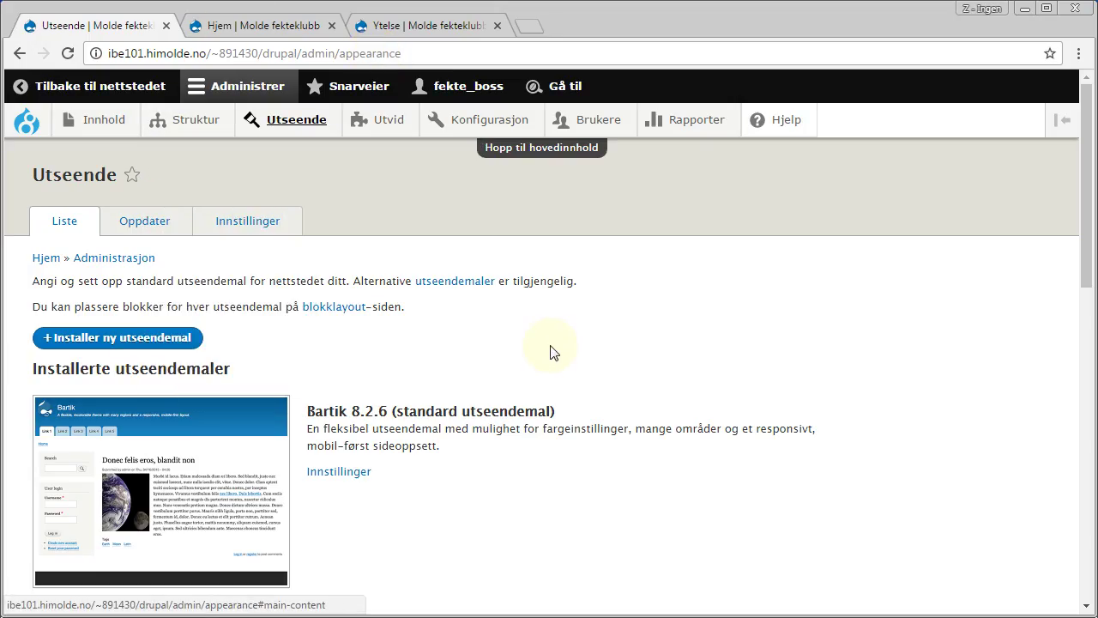
{"action": "key", "text": "F5"}
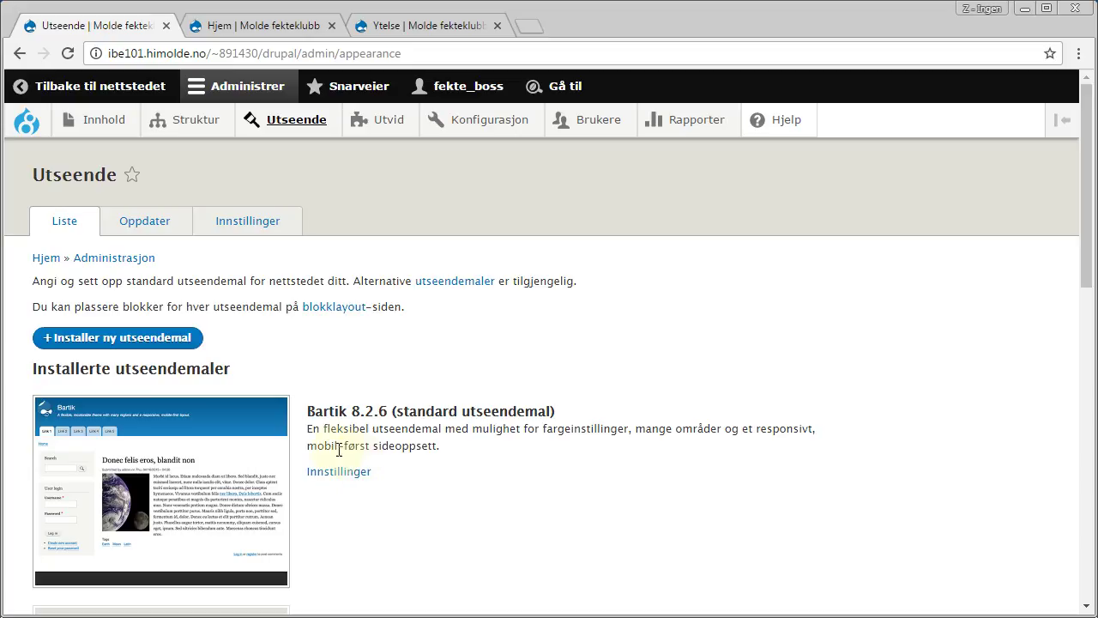
{"action": "scroll", "coordinate": [520, 429], "scroll_direction": "down", "scroll_amount": 6}
{"action": "scroll", "coordinate": [527, 445], "scroll_direction": "down", "scroll_amount": 4}
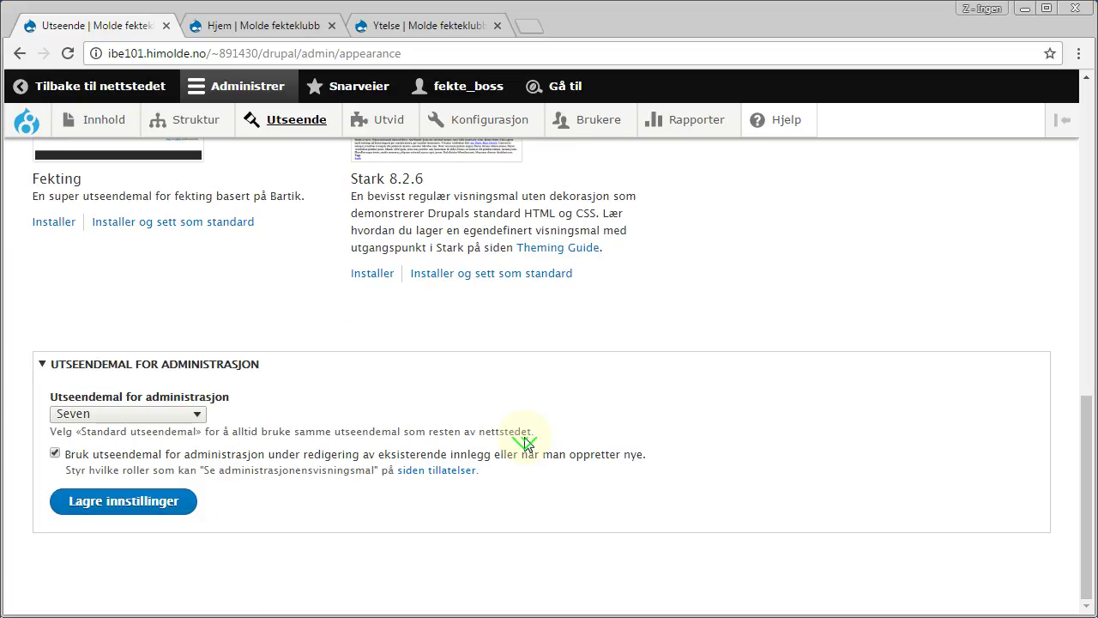
{"action": "scroll", "coordinate": [527, 444], "scroll_direction": "up", "scroll_amount": 2}
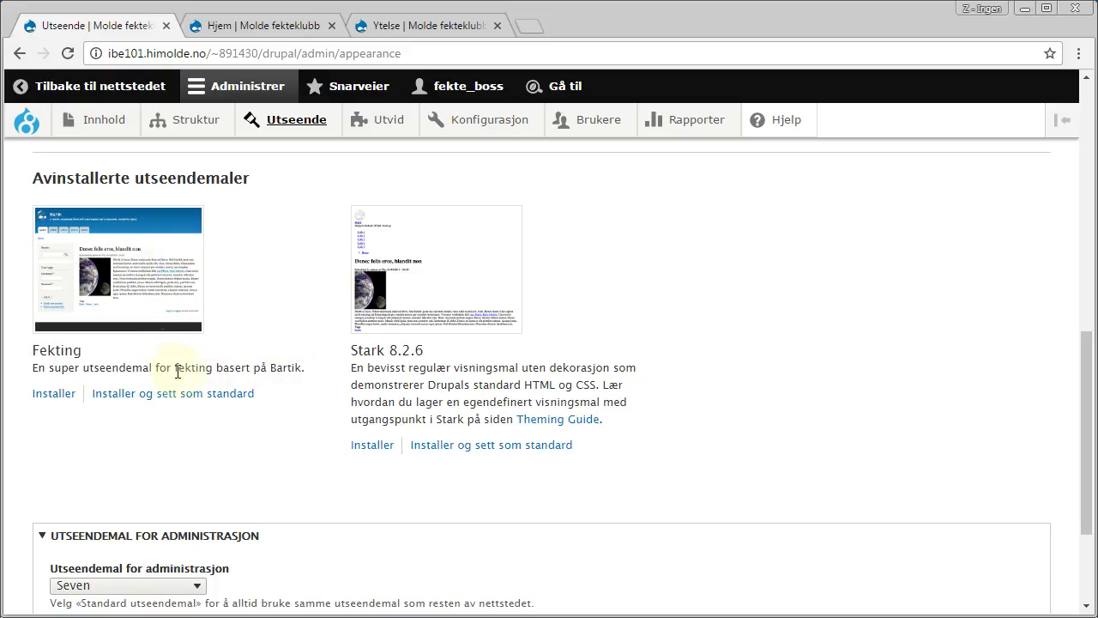
{"action": "left_click", "coordinate": [244, 395]}
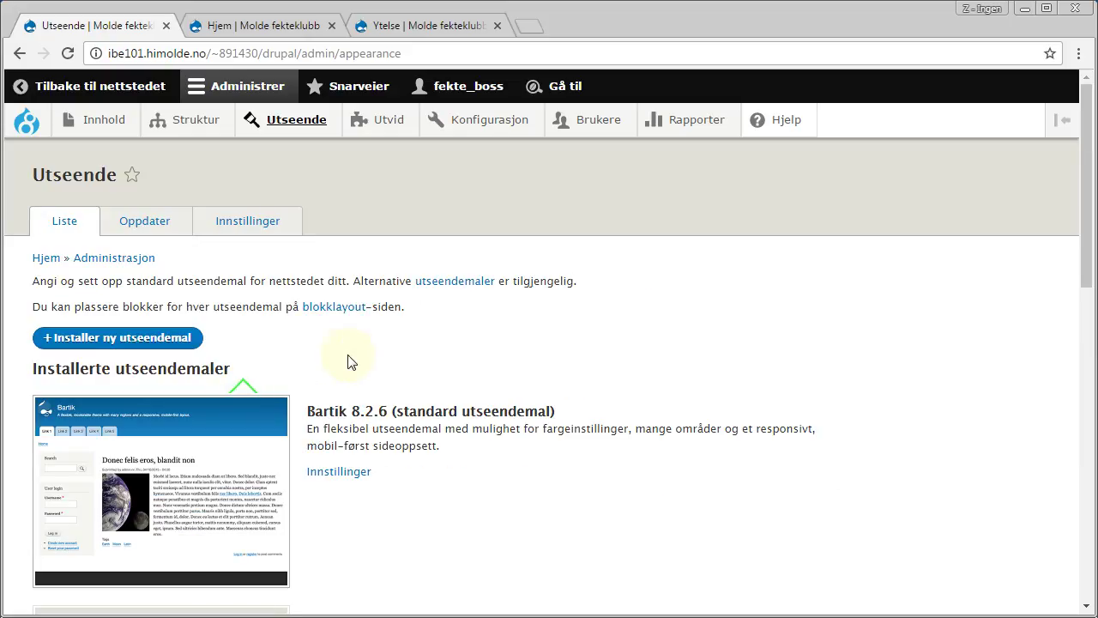
View the site's home page and compare the sidebar Test block with the Test article's title.
{"action": "left_click", "coordinate": [221, 23]}
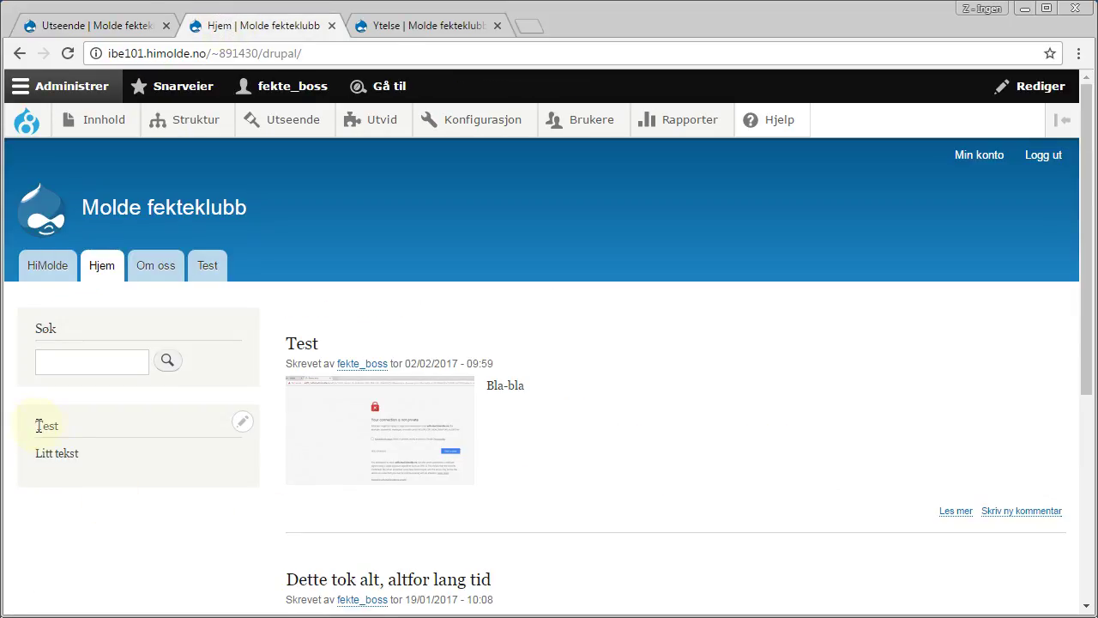
{"action": "left_click_drag", "start_coordinate": [38, 425], "coordinate": [112, 449]}
{"action": "left_click_drag", "start_coordinate": [282, 344], "coordinate": [332, 344]}
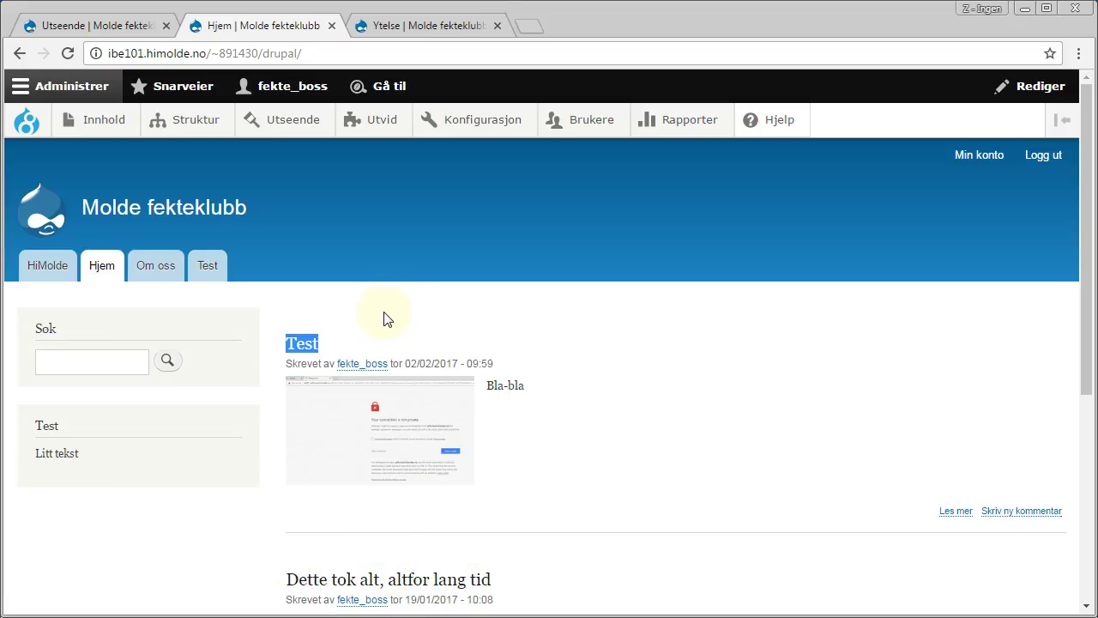
Open the block layout page, examine the block region demonstration for Bartik, and exit the demonstration.
{"action": "mouse_move", "coordinate": [194, 130]}
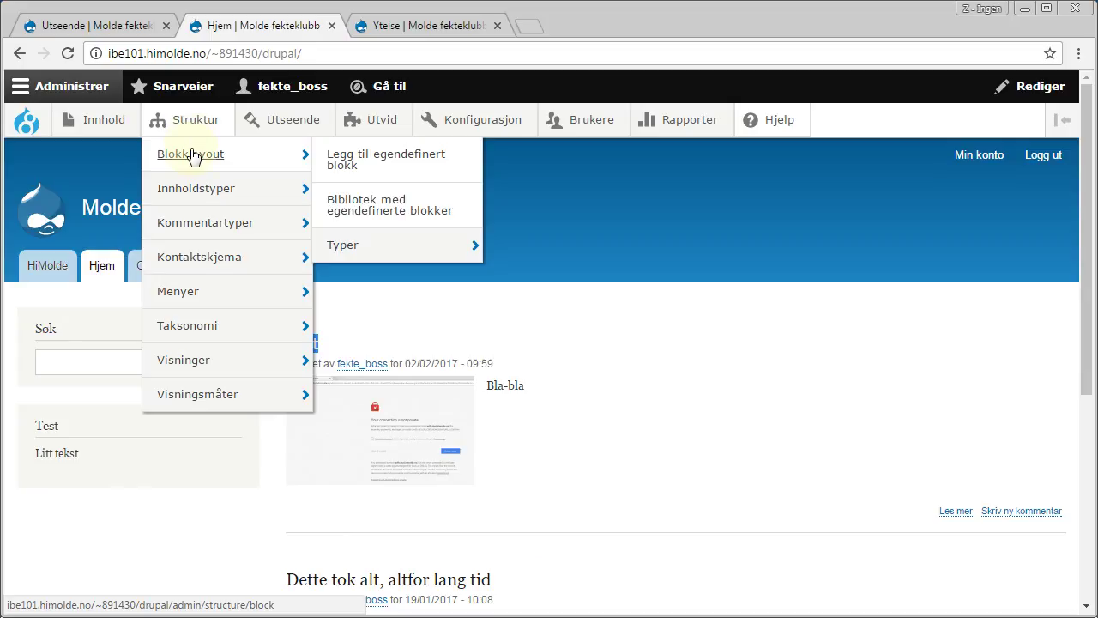
{"action": "left_click", "coordinate": [164, 155]}
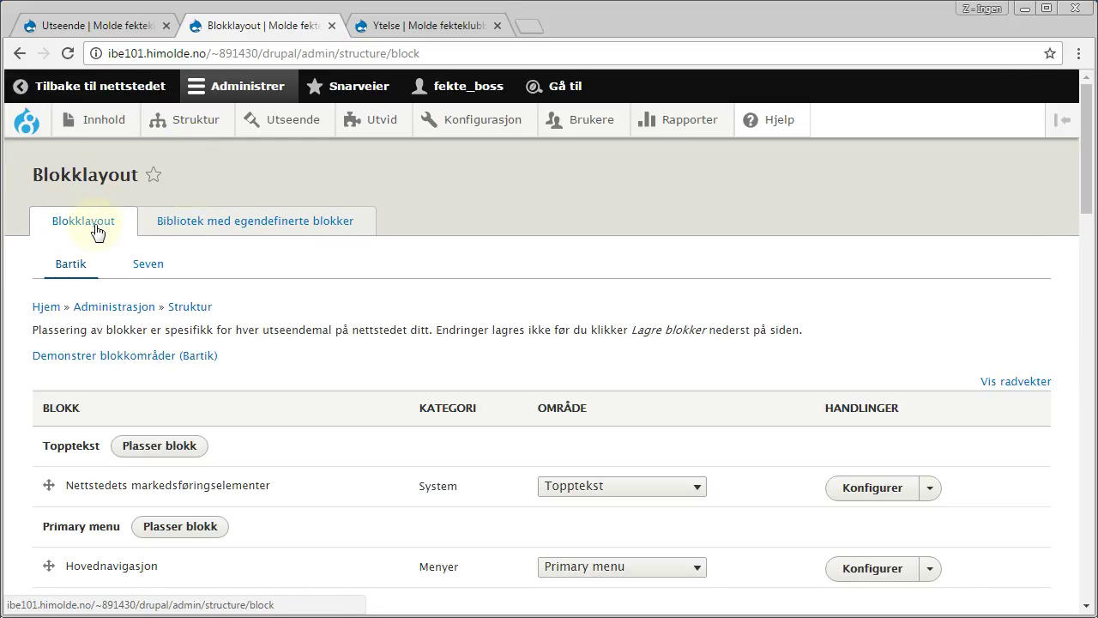
{"action": "left_click", "coordinate": [108, 355]}
{"action": "scroll", "coordinate": [550, 339], "scroll_direction": "down", "scroll_amount": 3}
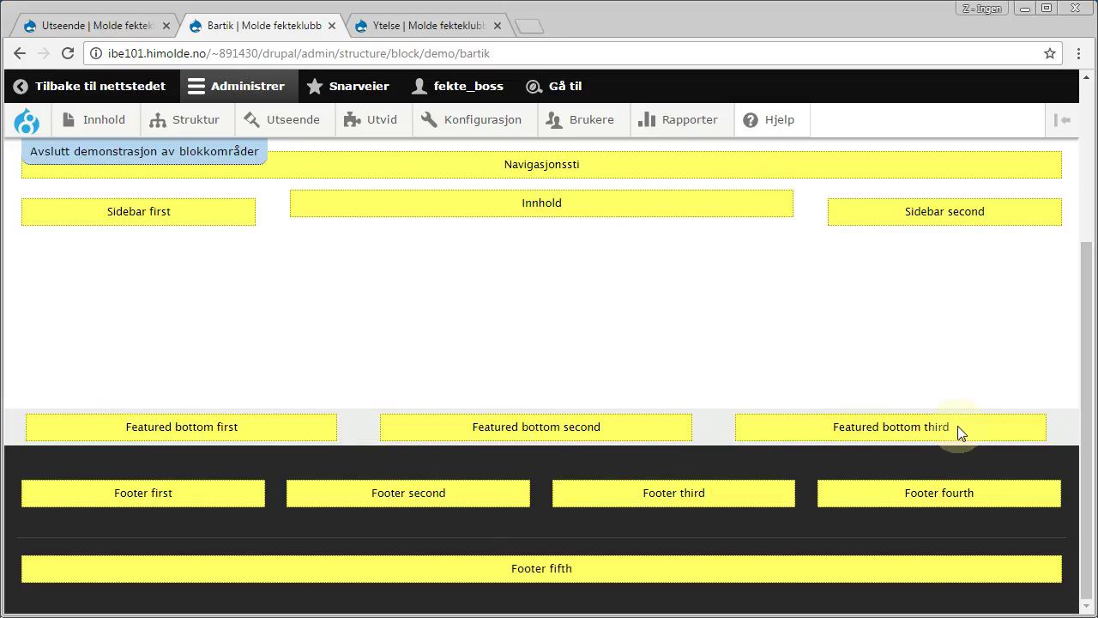
{"action": "scroll", "coordinate": [362, 326], "scroll_direction": "up", "scroll_amount": 3}
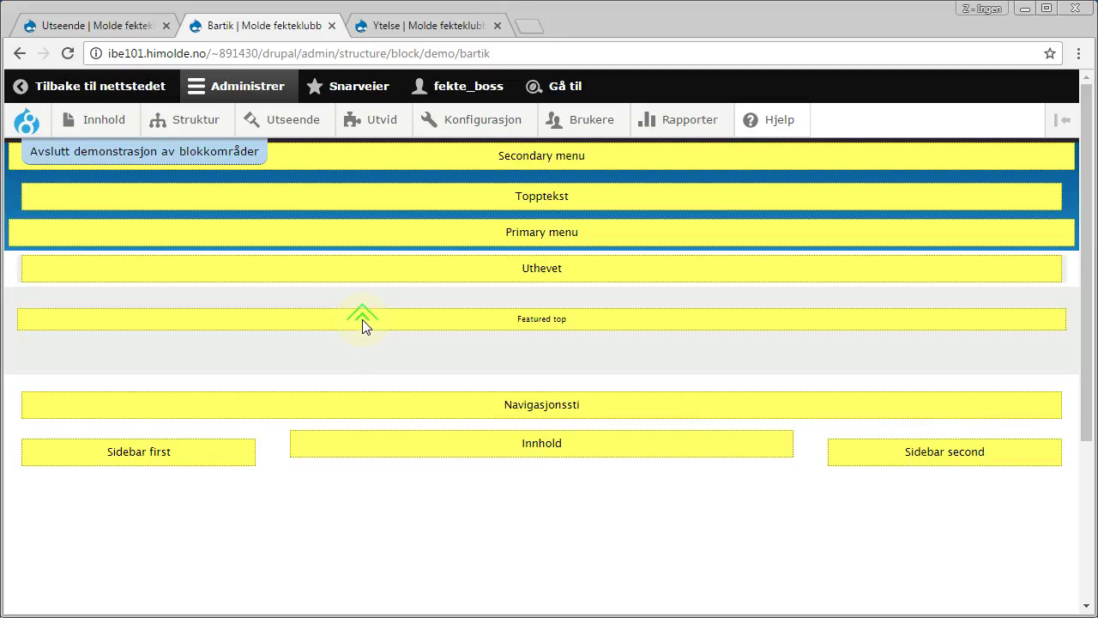
{"action": "left_click", "coordinate": [221, 152]}
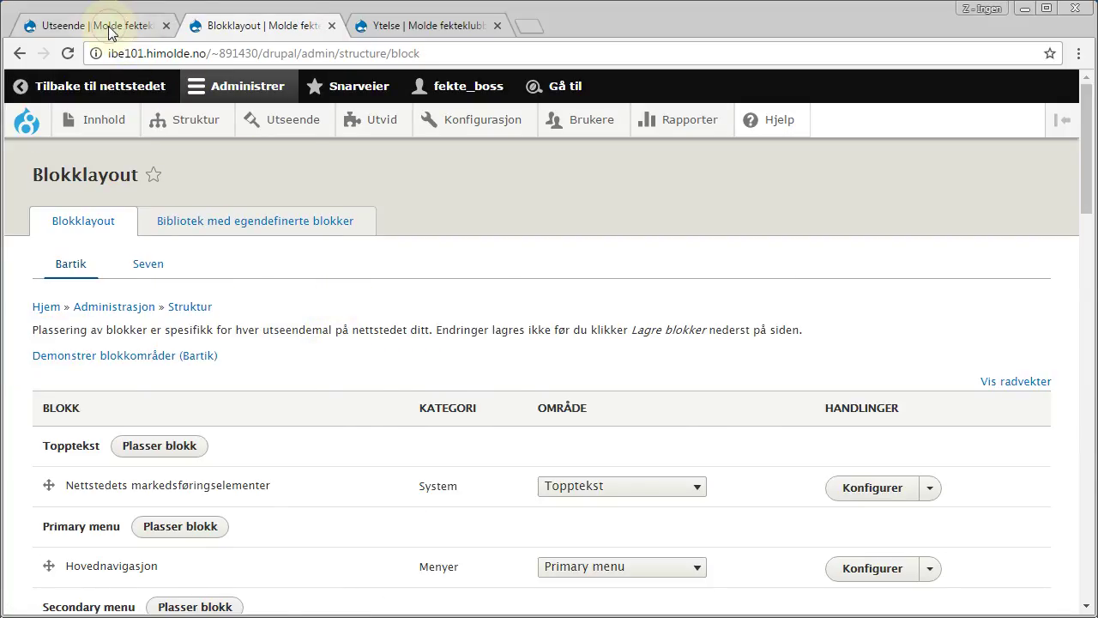
Install the Fekting theme and set it as the site's default theme on the appearance page.
{"action": "left_click", "coordinate": [103, 26]}
{"action": "scroll", "coordinate": [481, 455], "scroll_direction": "down", "scroll_amount": 10}
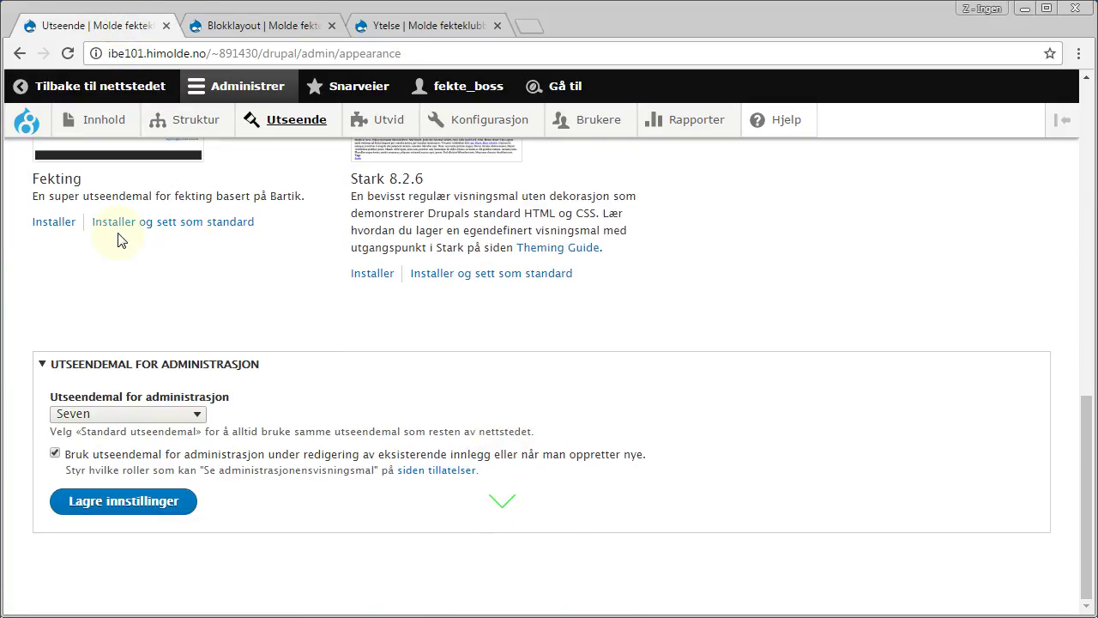
{"action": "left_click", "coordinate": [143, 223]}
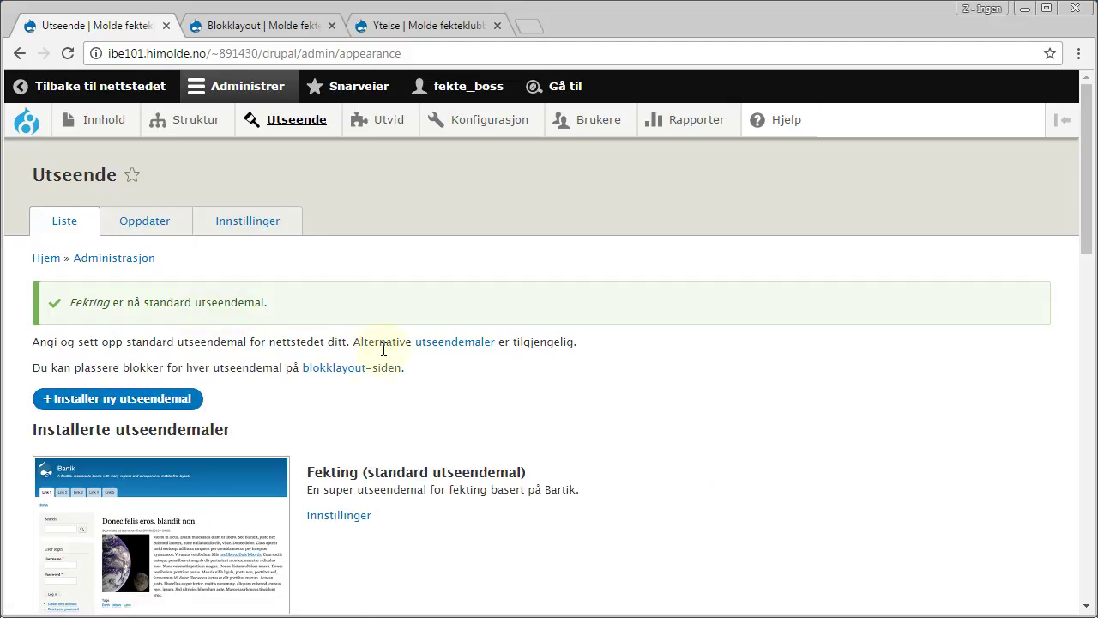
On the block layout page, examine the block region demonstration for Bartik and exit the demonstration.
{"action": "left_click", "coordinate": [277, 26]}
{"action": "left_click", "coordinate": [122, 357]}
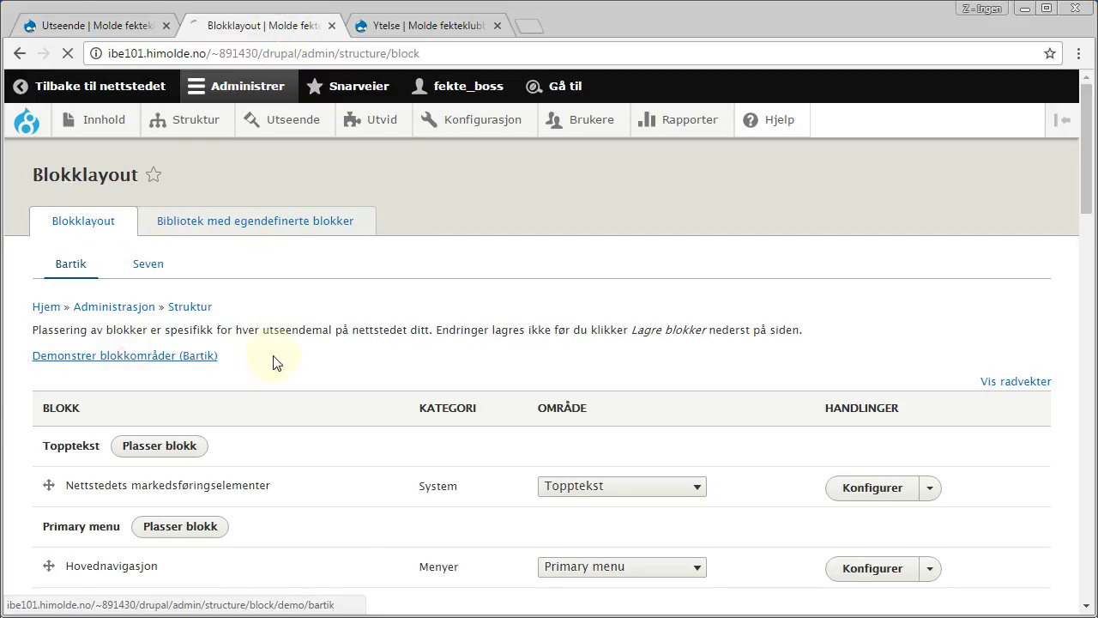
{"action": "scroll", "coordinate": [549, 439], "scroll_direction": "down", "scroll_amount": 3}
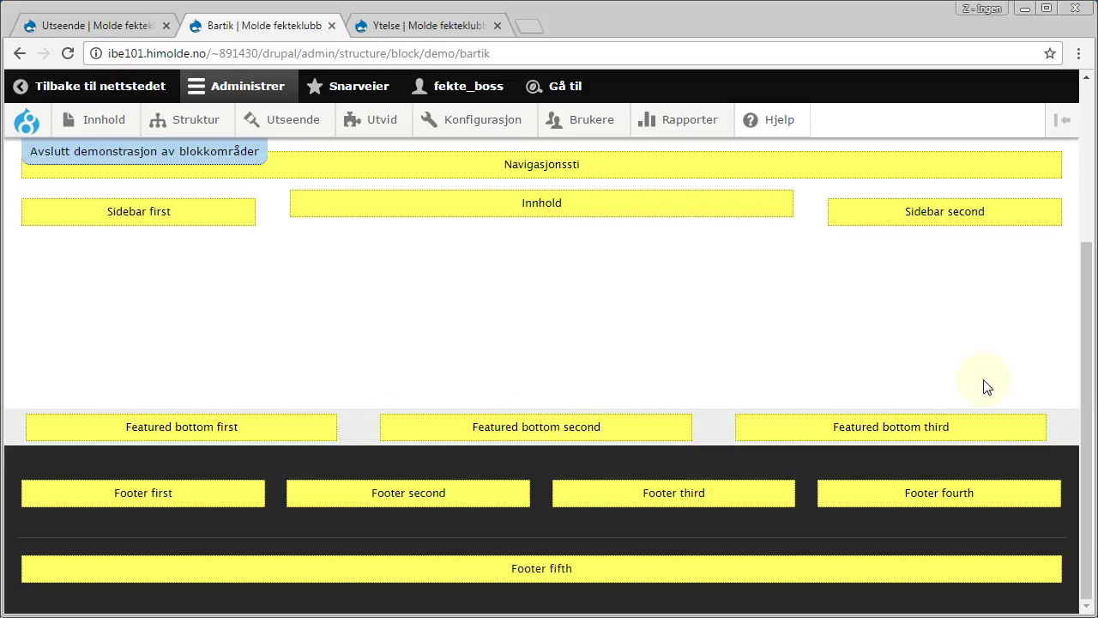
{"action": "scroll", "coordinate": [316, 328], "scroll_direction": "up", "scroll_amount": 3}
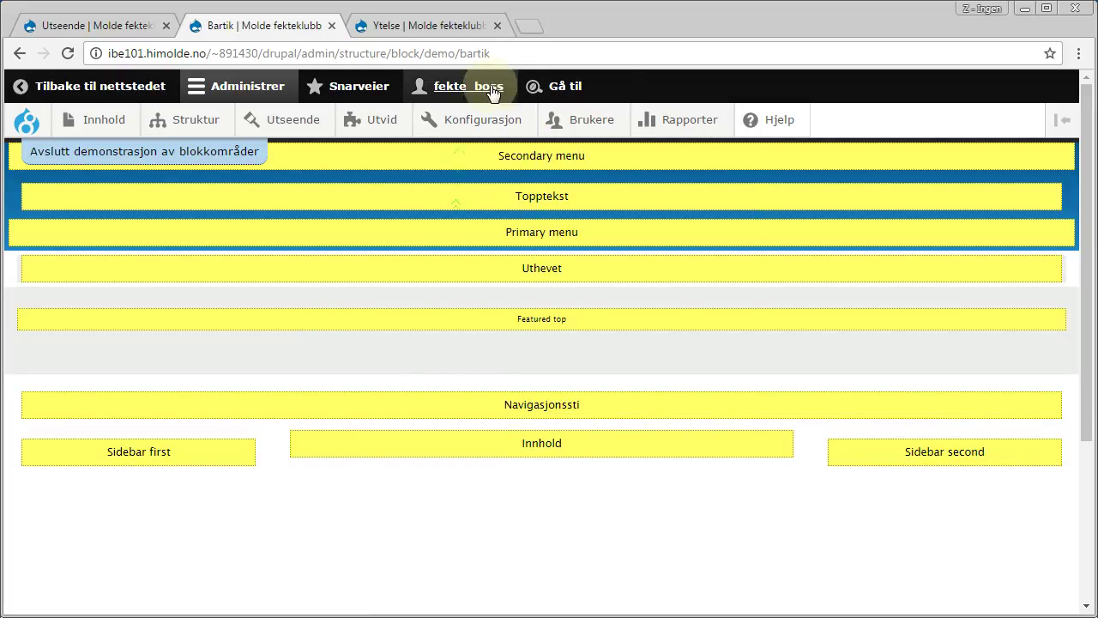
{"action": "left_click", "coordinate": [201, 158]}
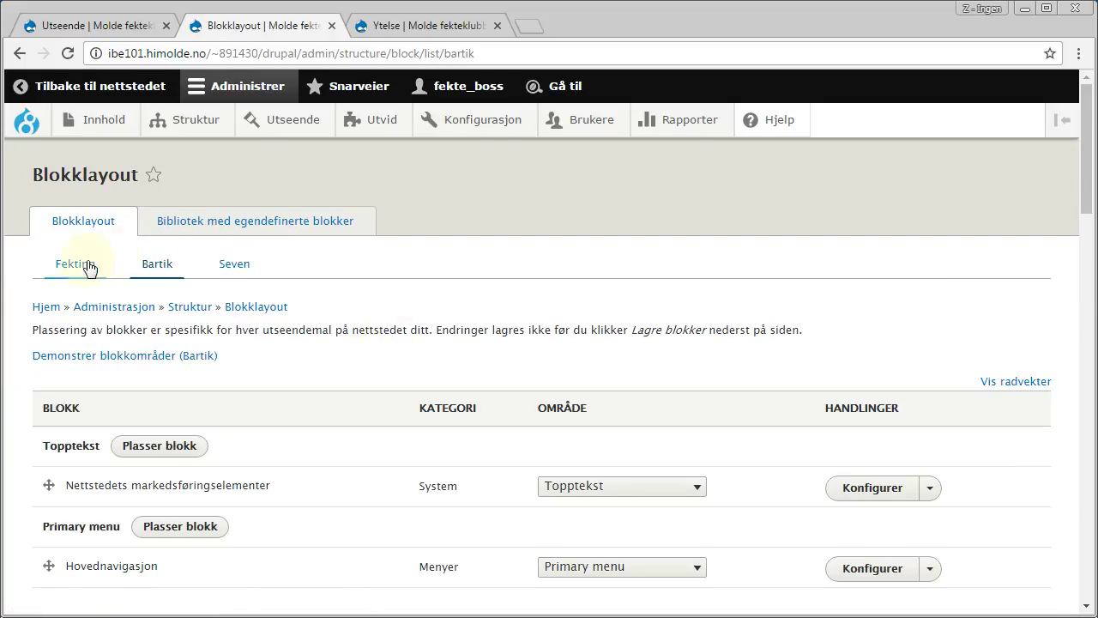
View the block region demonstration for the Fekting theme and return to its block layout.
{"action": "left_click", "coordinate": [65, 271]}
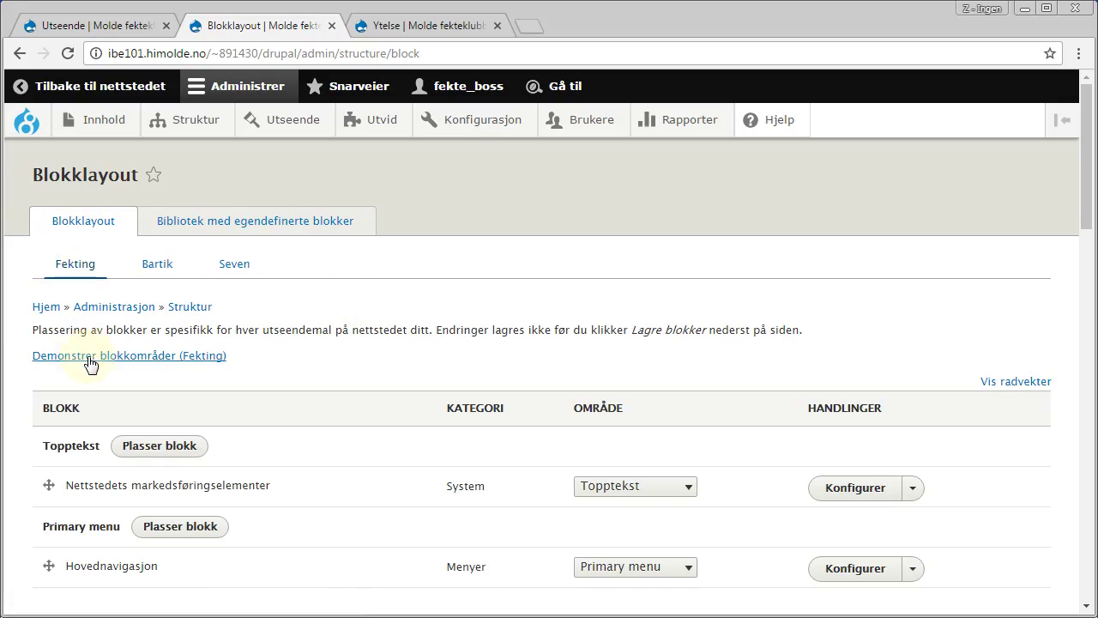
{"action": "left_click", "coordinate": [91, 359]}
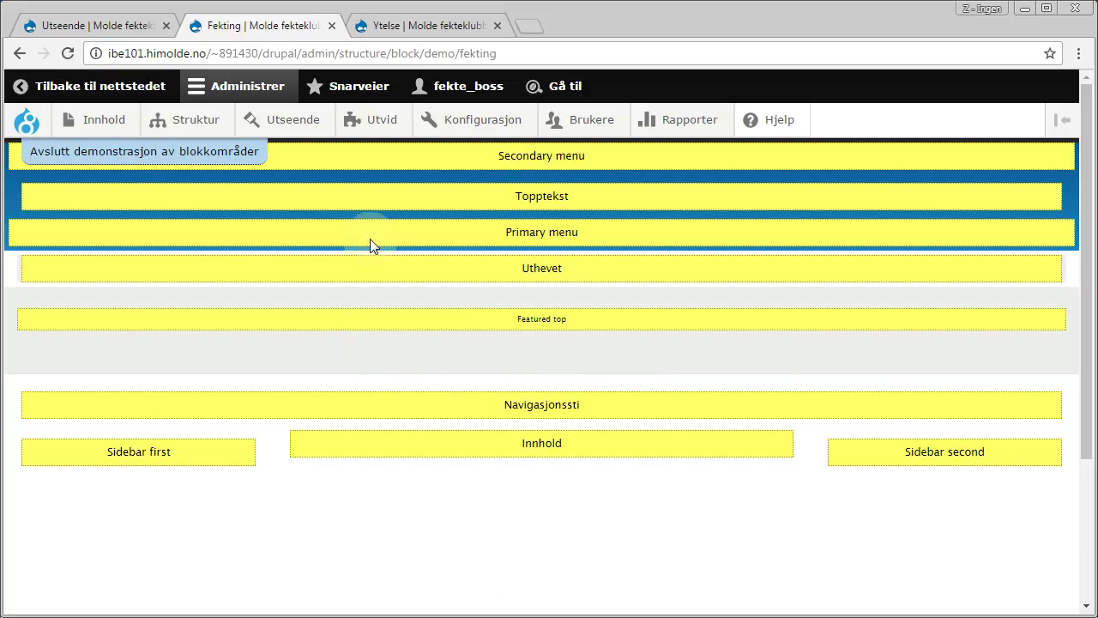
{"action": "left_click", "coordinate": [197, 152]}
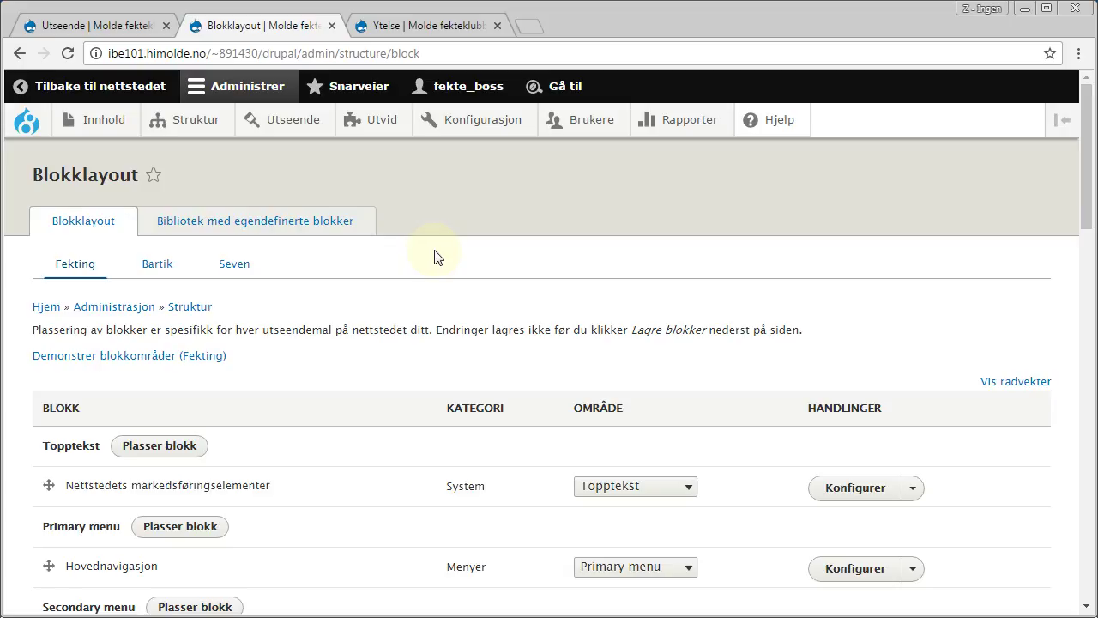
Open the Fekting theme's settings from the appearance page and compare them with Bartik's settings.
{"action": "left_click", "coordinate": [70, 26]}
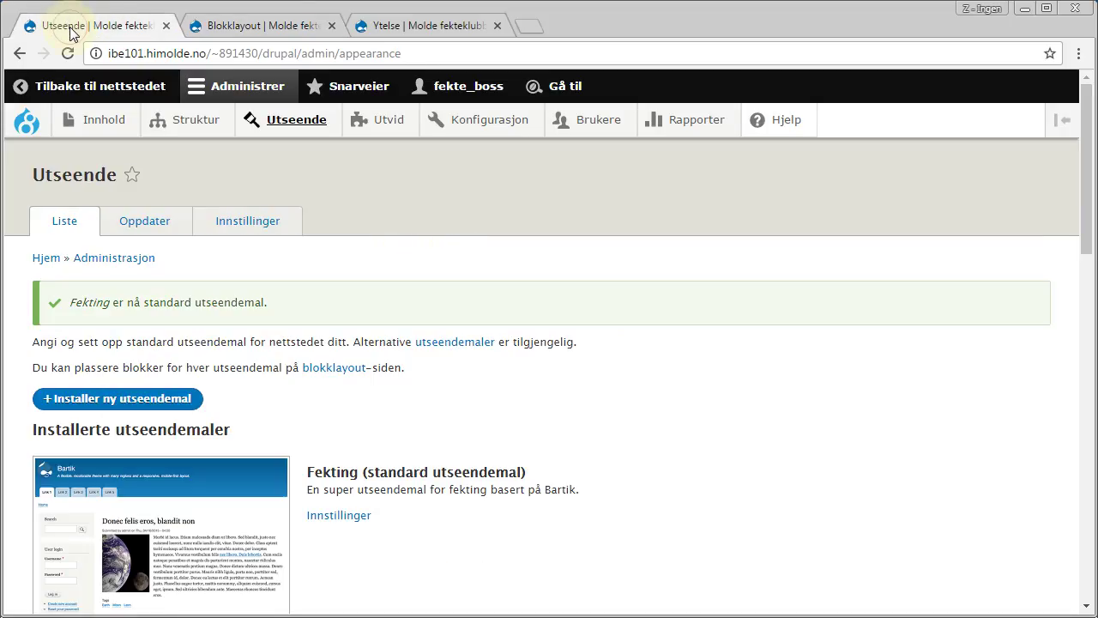
{"action": "scroll", "coordinate": [413, 422], "scroll_direction": "down", "scroll_amount": 1}
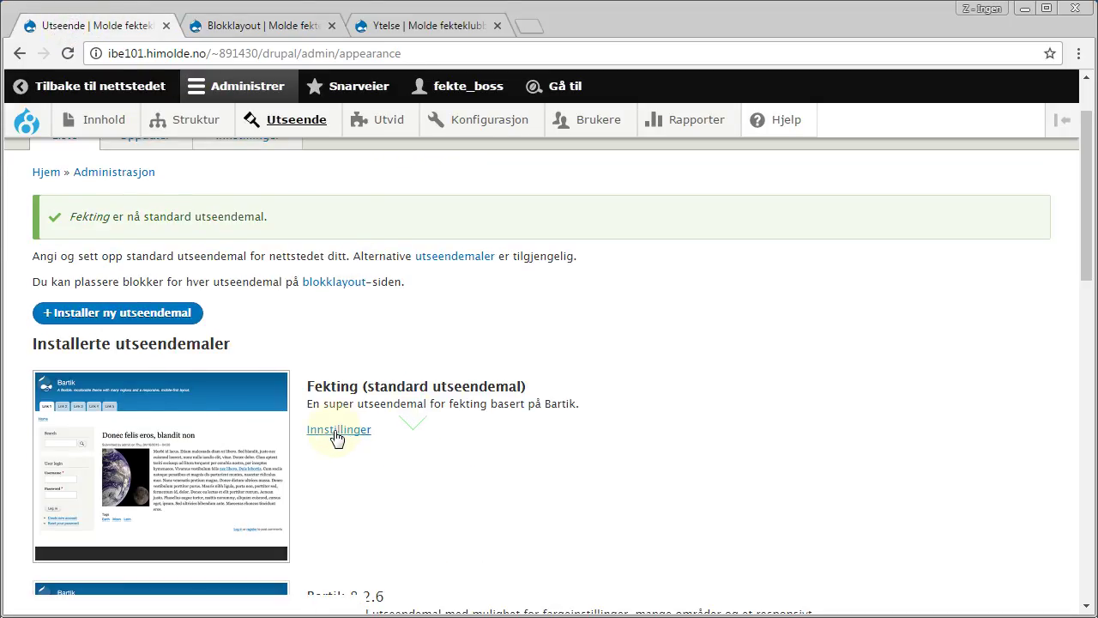
{"action": "left_click", "coordinate": [330, 431]}
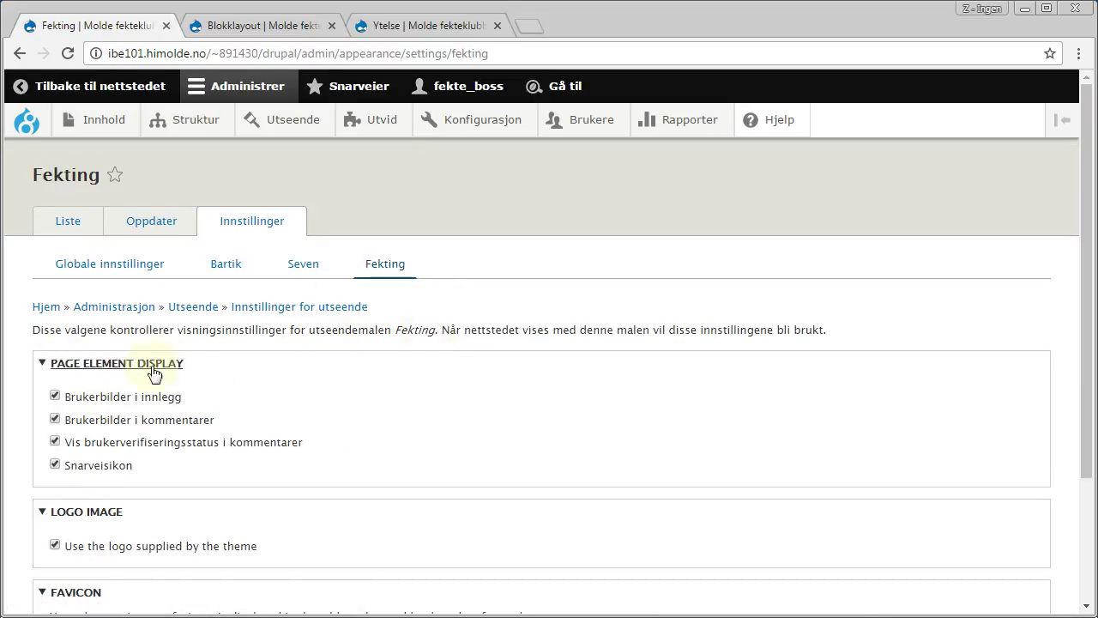
{"action": "left_click", "coordinate": [220, 272]}
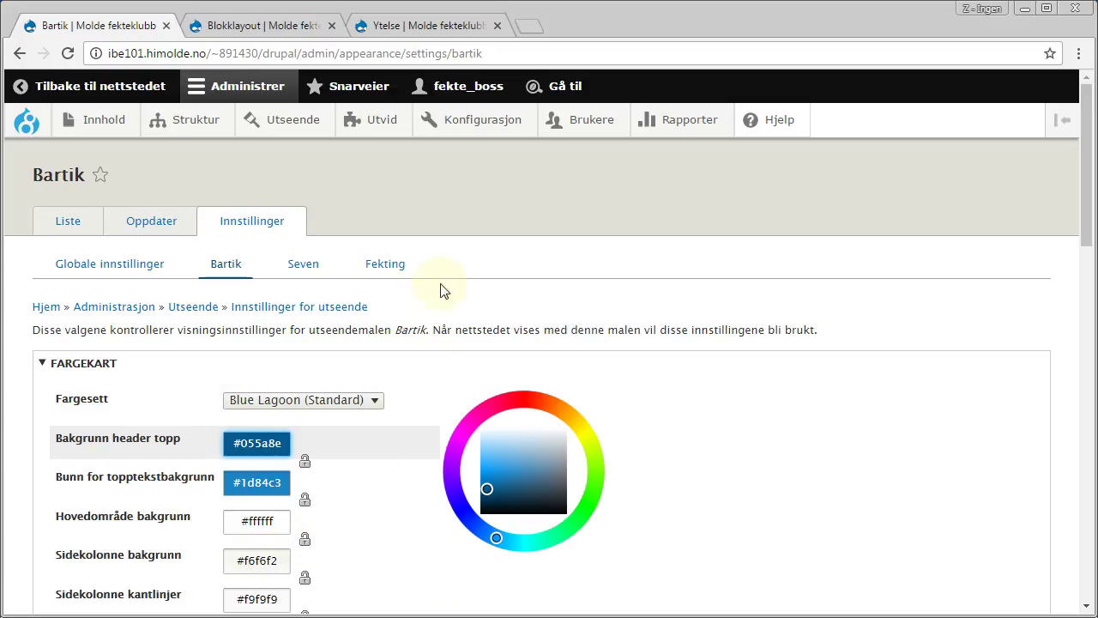
{"action": "left_click", "coordinate": [386, 266]}
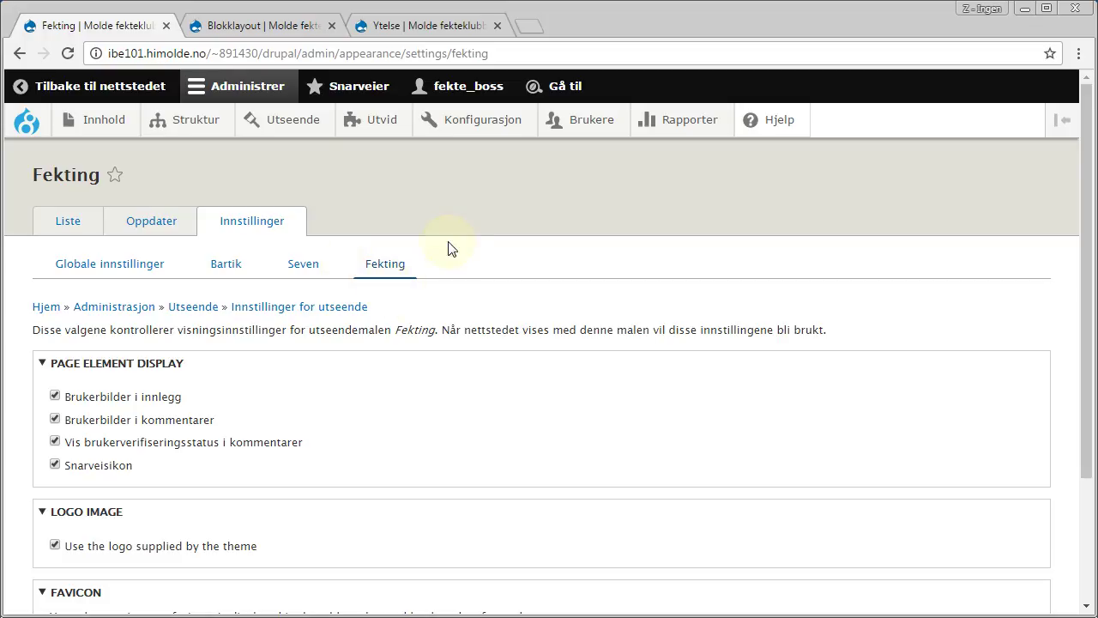
Review where the performance page sits under development configuration, examine its cache and bandwidth options, and return to the Fekting settings.
{"action": "left_click", "coordinate": [420, 23]}
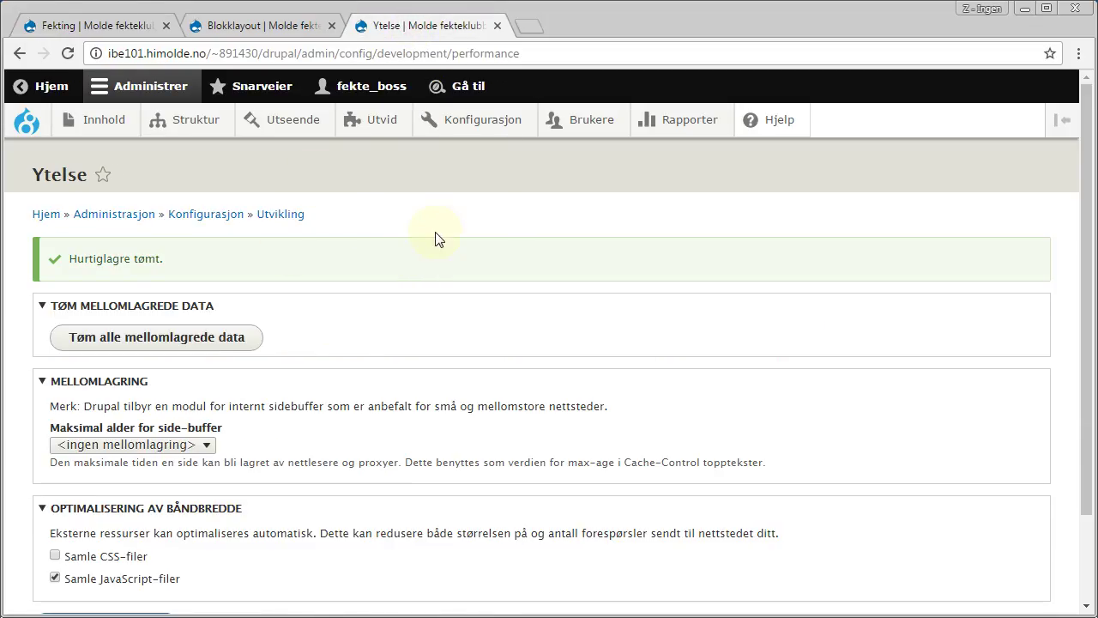
{"action": "mouse_move", "coordinate": [480, 119]}
{"action": "mouse_move", "coordinate": [503, 363]}
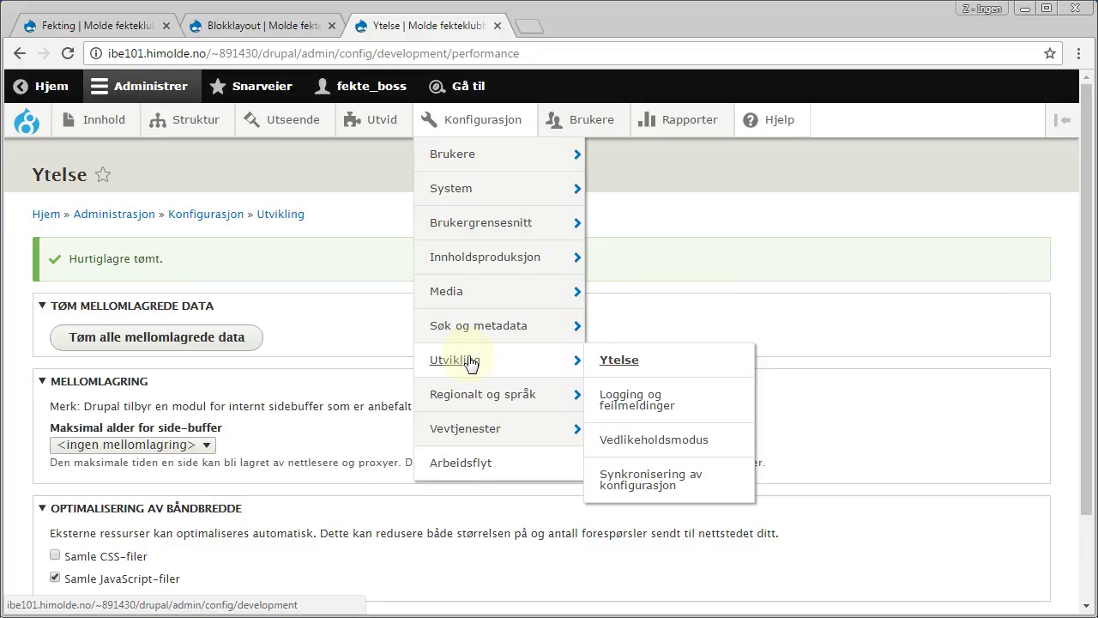
{"action": "scroll", "coordinate": [351, 457], "scroll_direction": "down", "scroll_amount": 2}
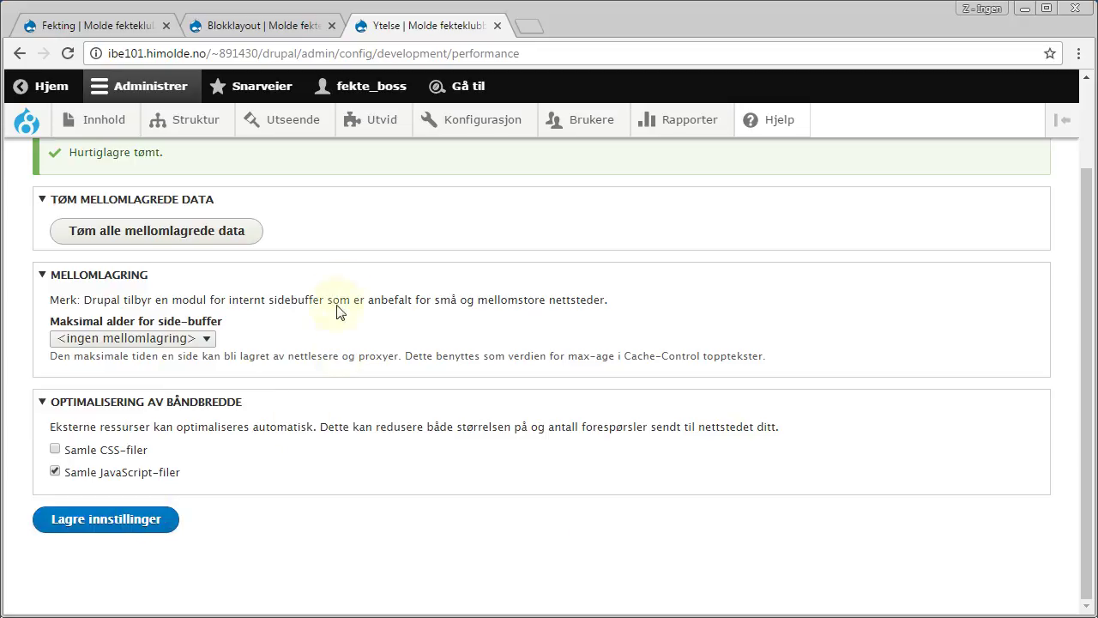
{"action": "scroll", "coordinate": [307, 379], "scroll_direction": "up", "scroll_amount": 2}
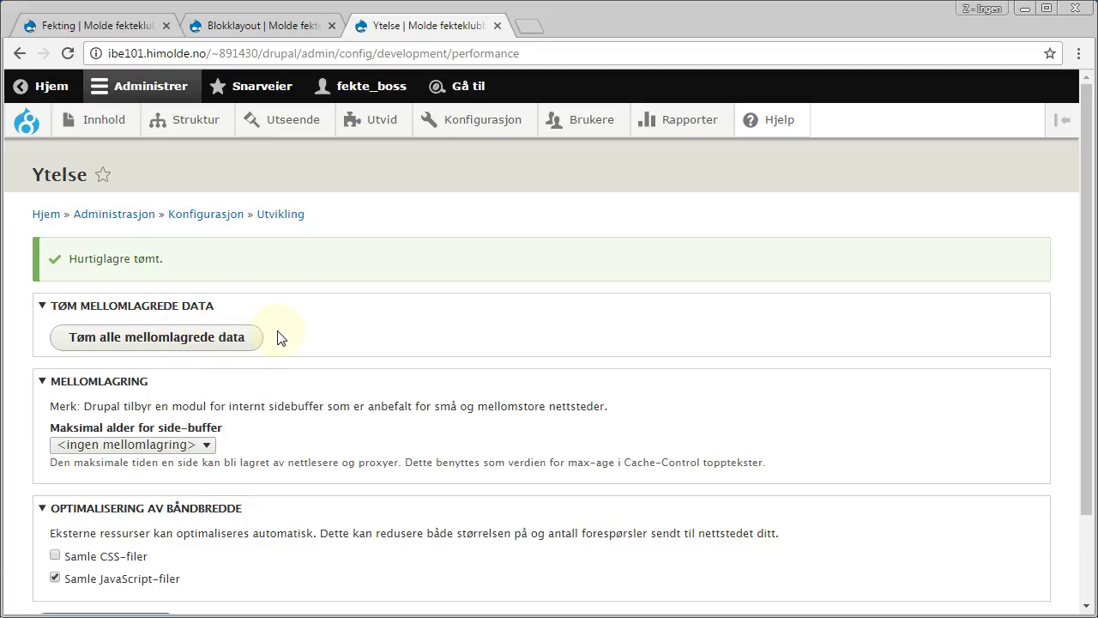
{"action": "left_click", "coordinate": [101, 25]}
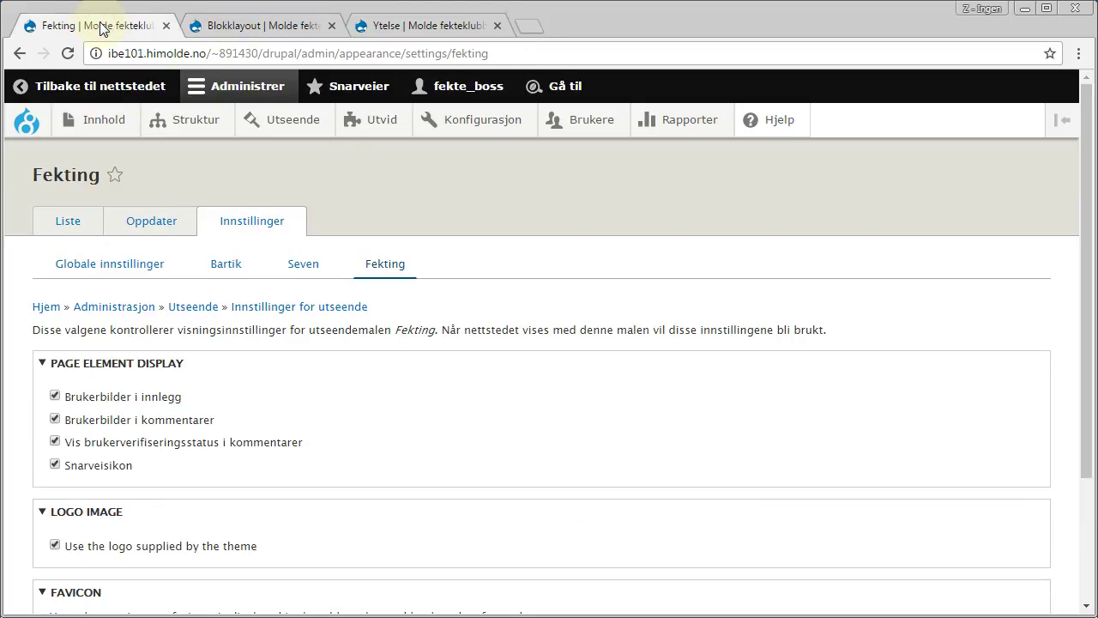
Open the site's home page and view its page source.
{"action": "left_click", "coordinate": [220, 33]}
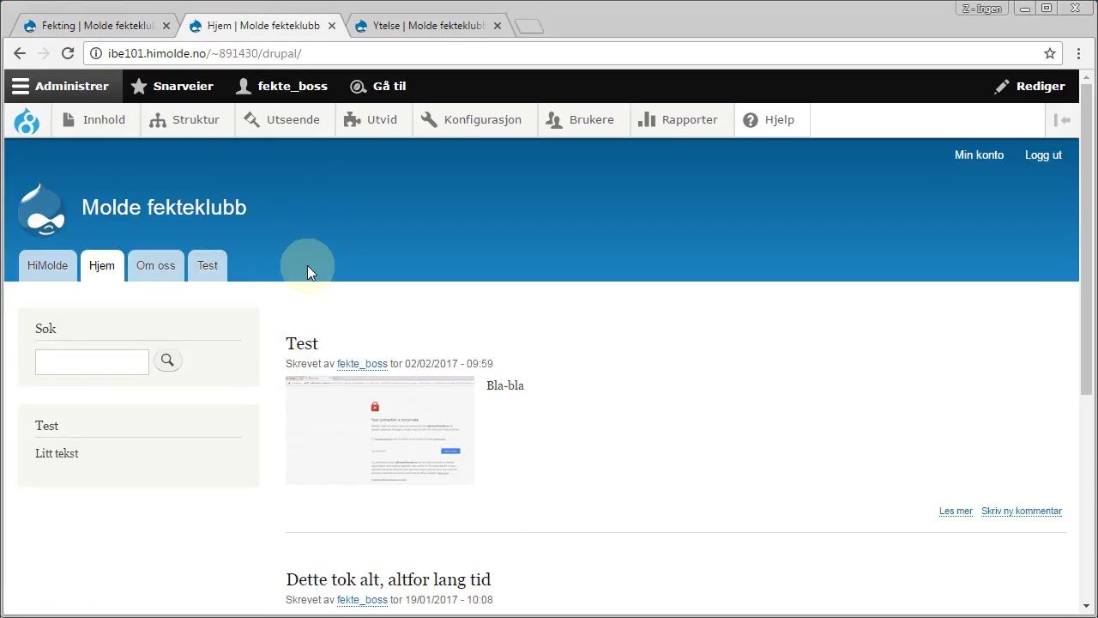
{"action": "right_click", "coordinate": [310, 257]}
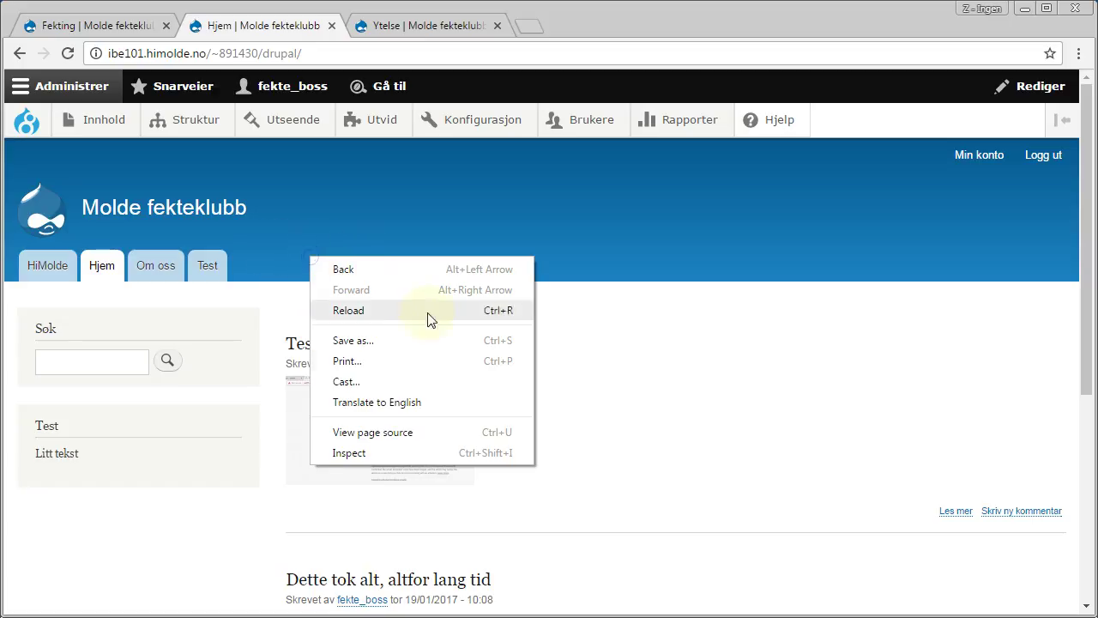
{"action": "left_click", "coordinate": [406, 435]}
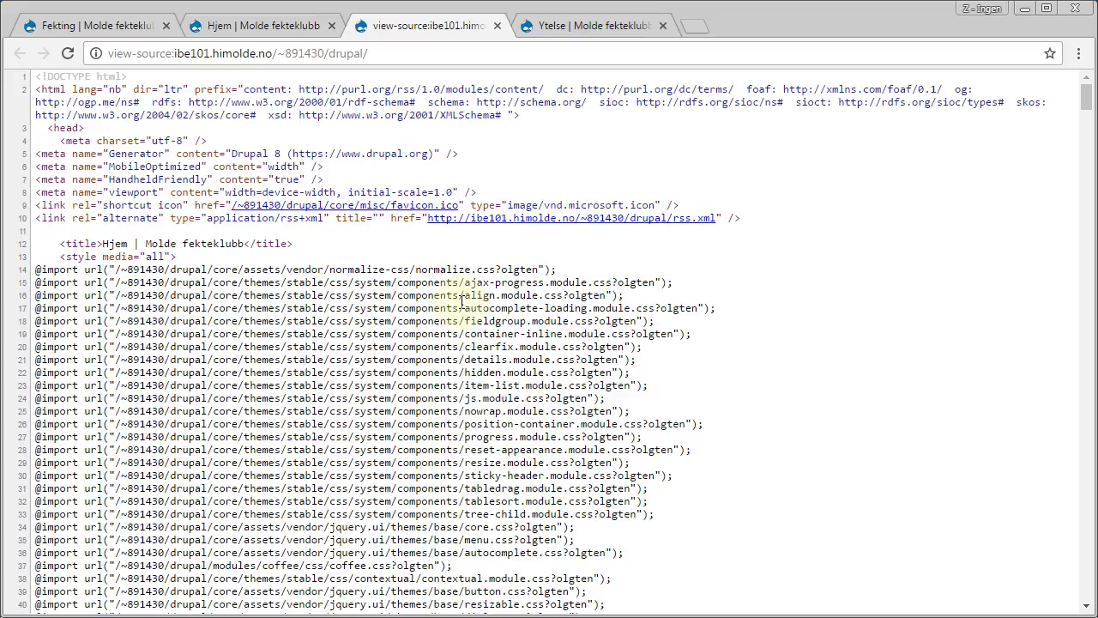
Search the page source for styles.css, highlight the themes/fekting/css/styles.css path, and close the source view.
{"action": "key", "text": "ctrl+f"}
{"action": "type", "text": "styke"}
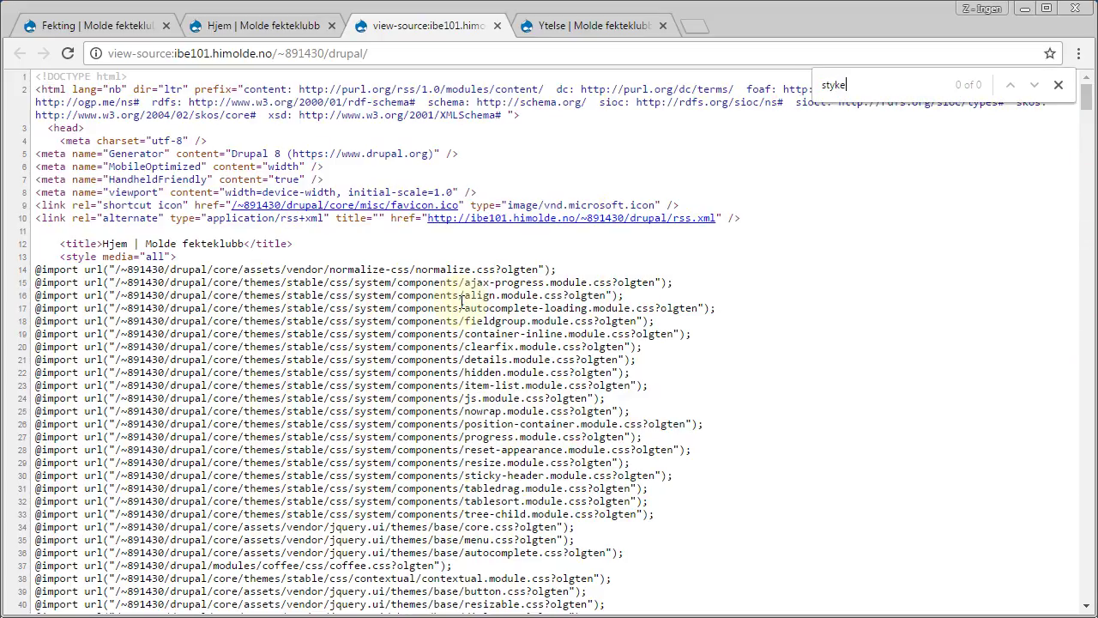
{"action": "key", "text": "BackSpace"}
{"action": "key", "text": "BackSpace"}
{"action": "type", "text": "l"}
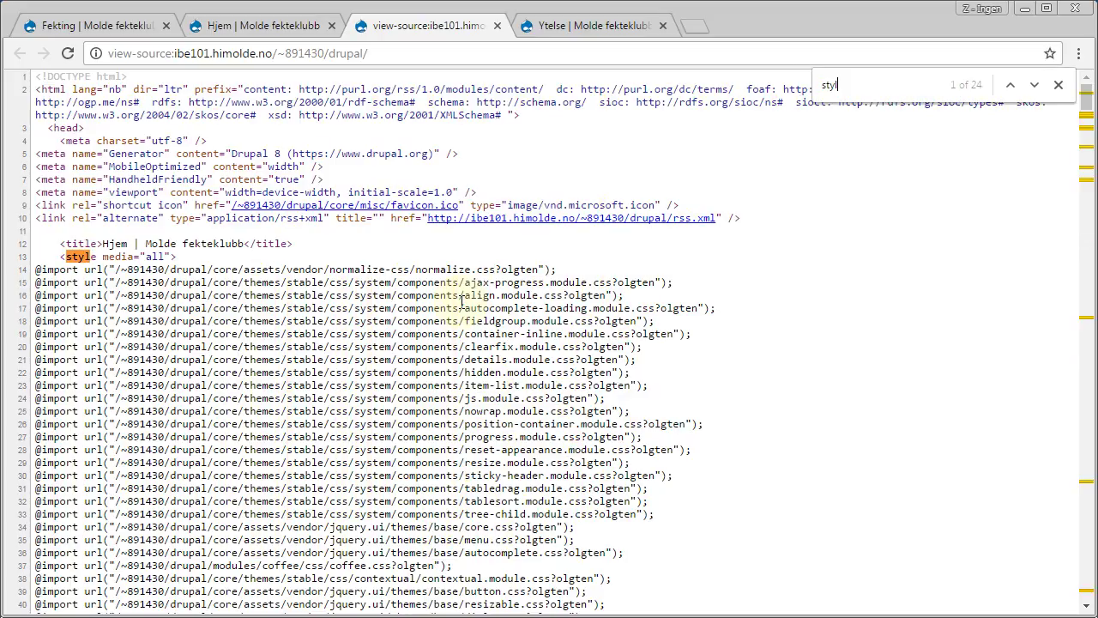
{"action": "type", "text": "es.css"}
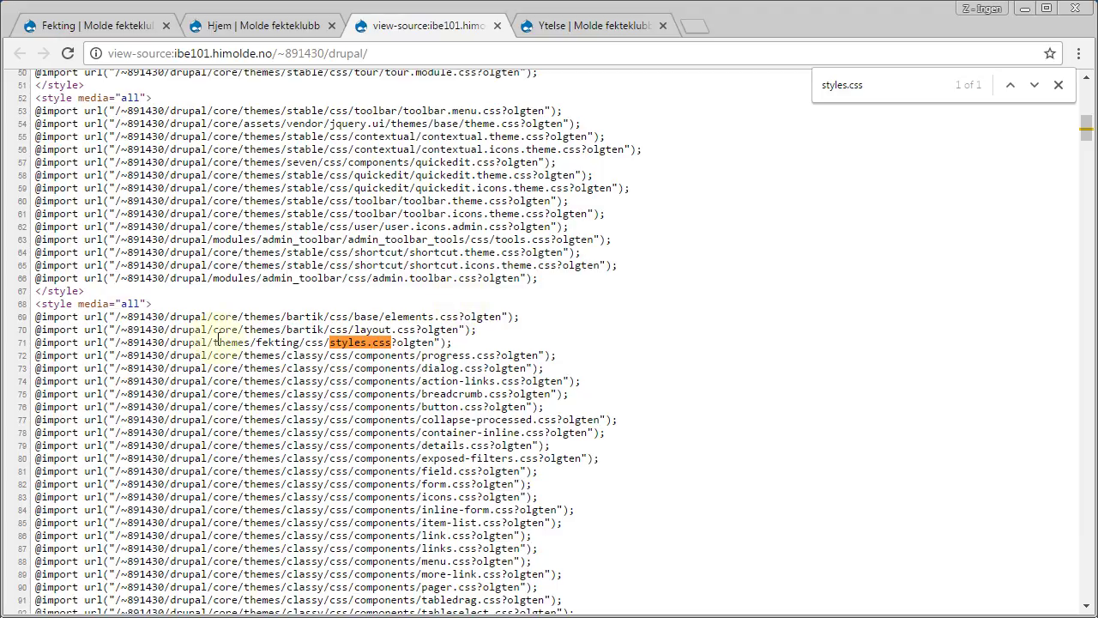
{"action": "left_click_drag", "start_coordinate": [214, 343], "coordinate": [391, 343]}
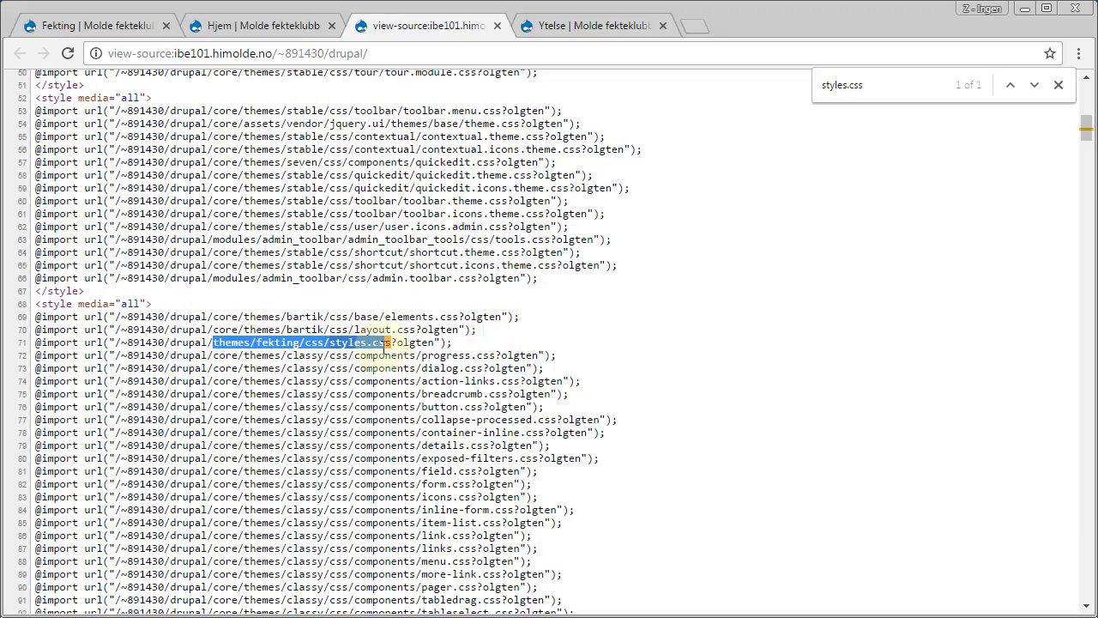
{"action": "left_click", "coordinate": [497, 27]}
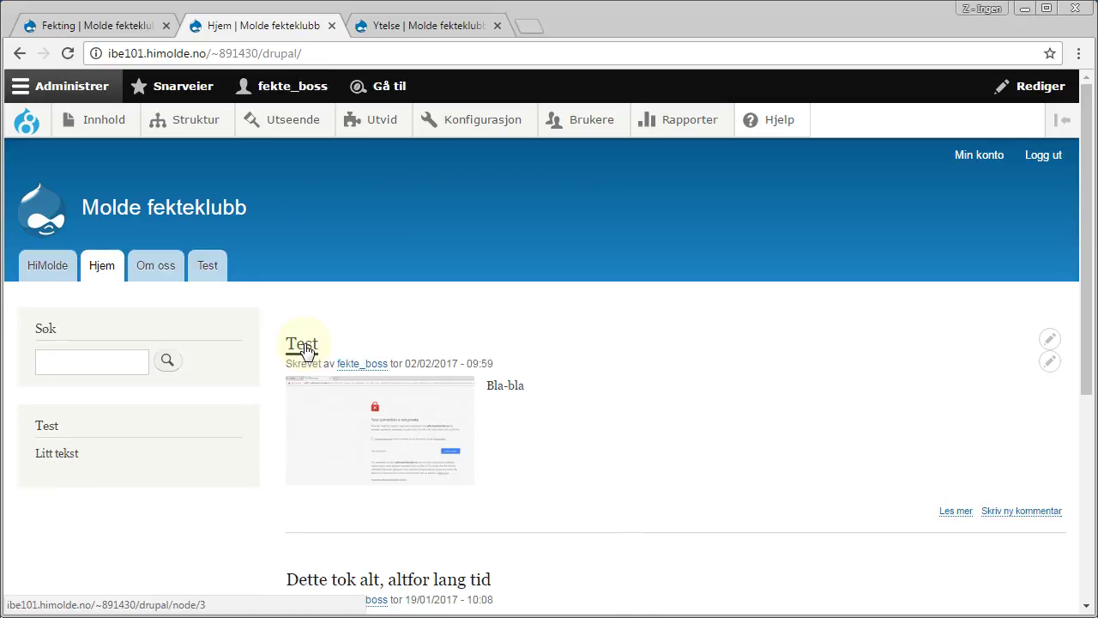
Inspect the Test article's title on the home page with the developer tools, then close them.
{"action": "key", "text": "F12"}
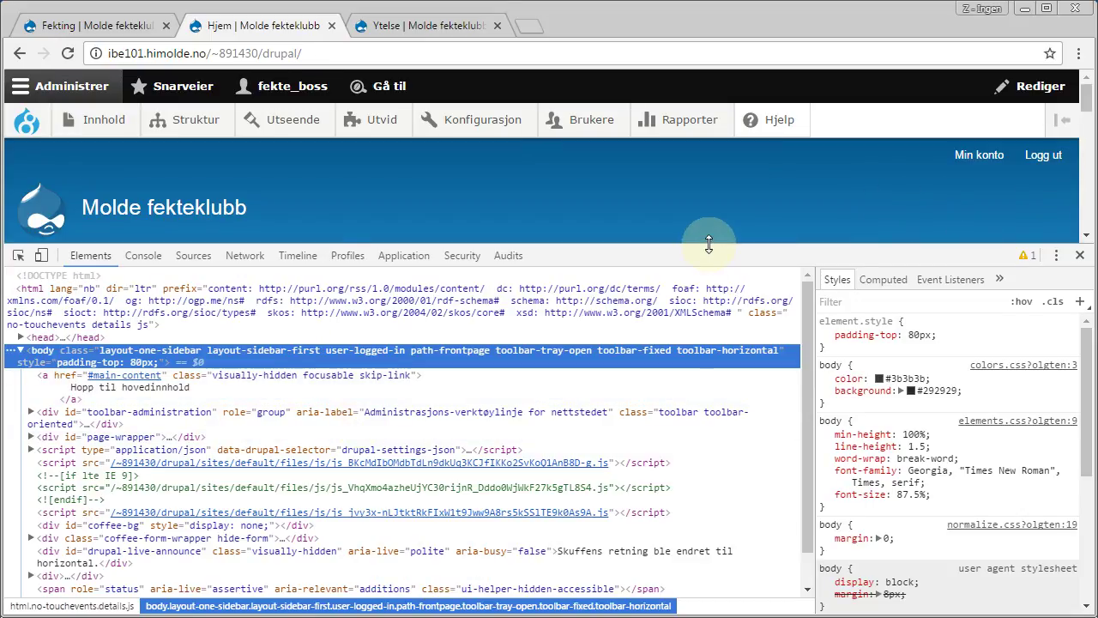
{"action": "left_click_drag", "start_coordinate": [709, 244], "coordinate": [722, 351]}
{"action": "scroll", "coordinate": [717, 293], "scroll_direction": "down", "scroll_amount": 1}
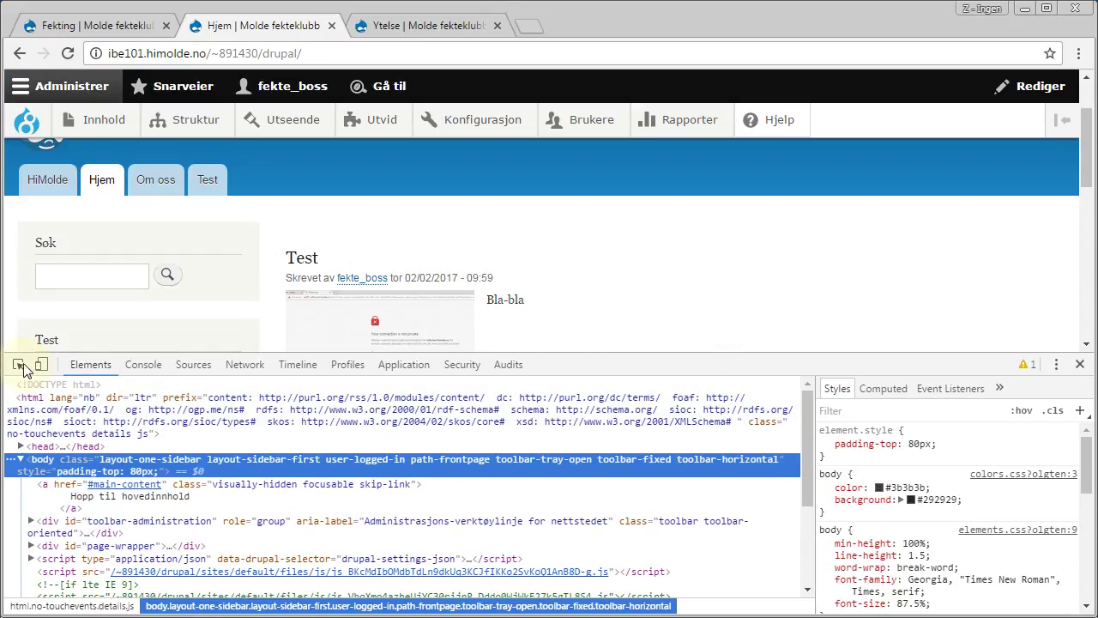
{"action": "left_click", "coordinate": [18, 364]}
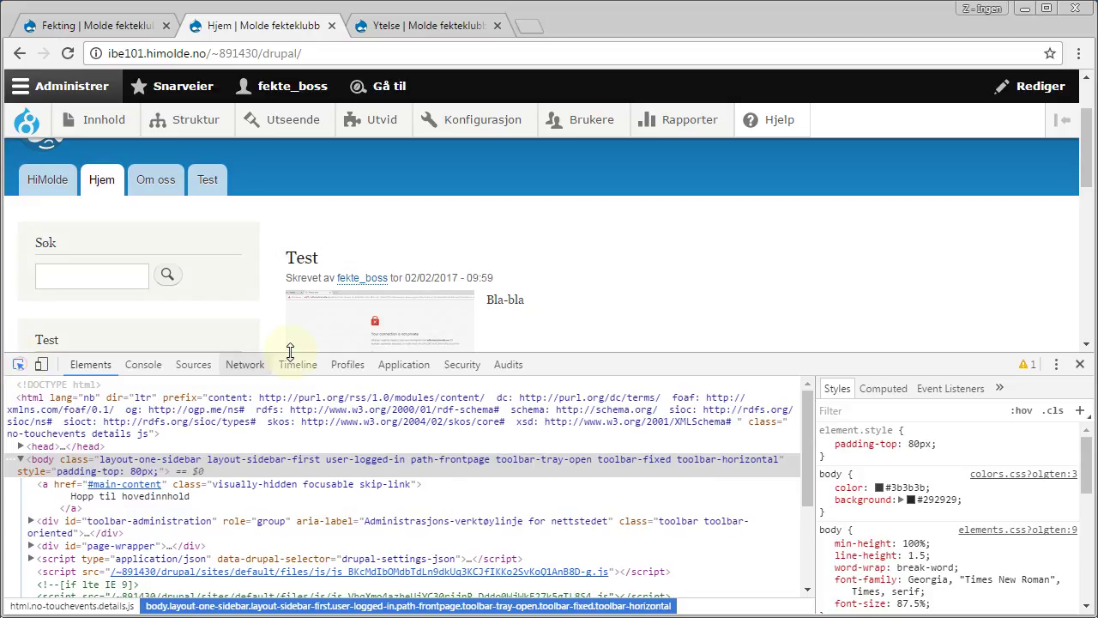
{"action": "left_click", "coordinate": [311, 261]}
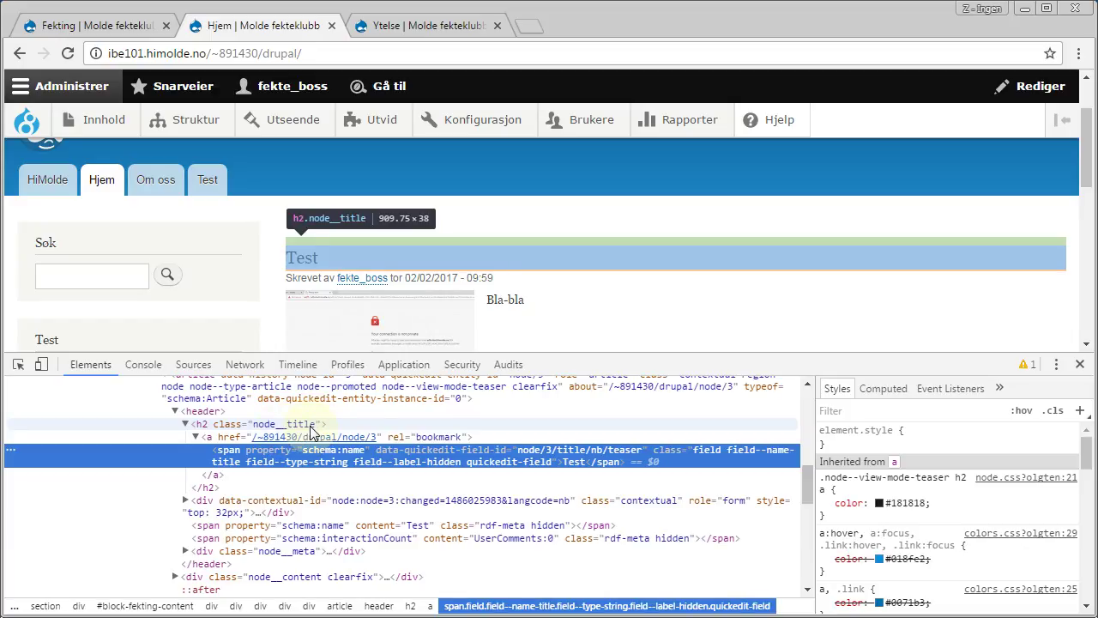
{"action": "key", "text": "F12"}
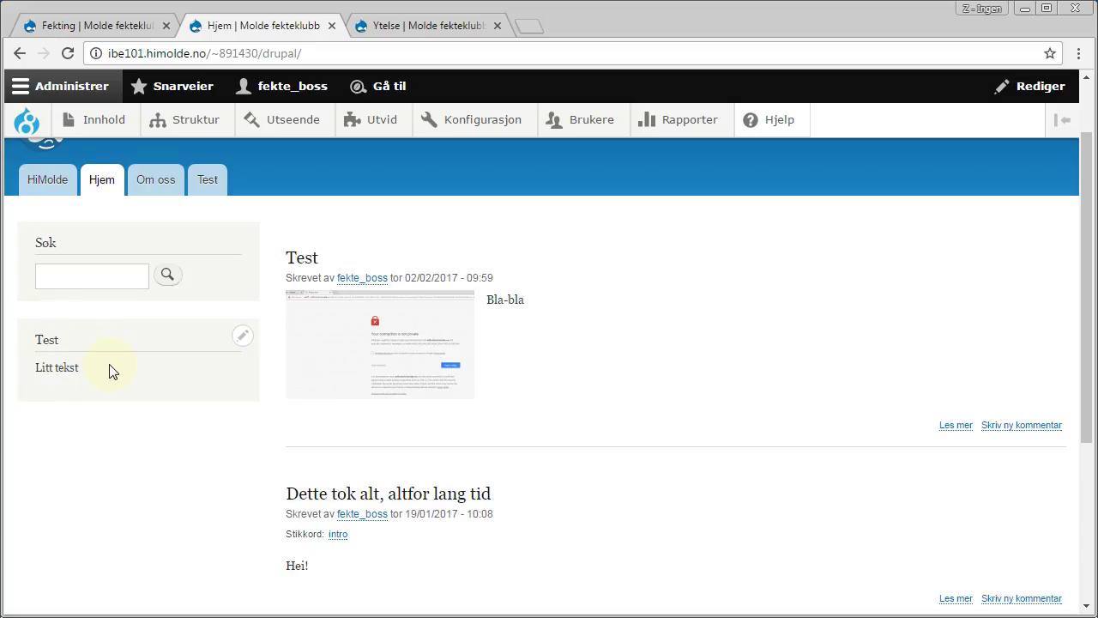
Switch to Windows Explorer and close the IBE101 folder window.
{"action": "key", "text": "alt+Tab"}
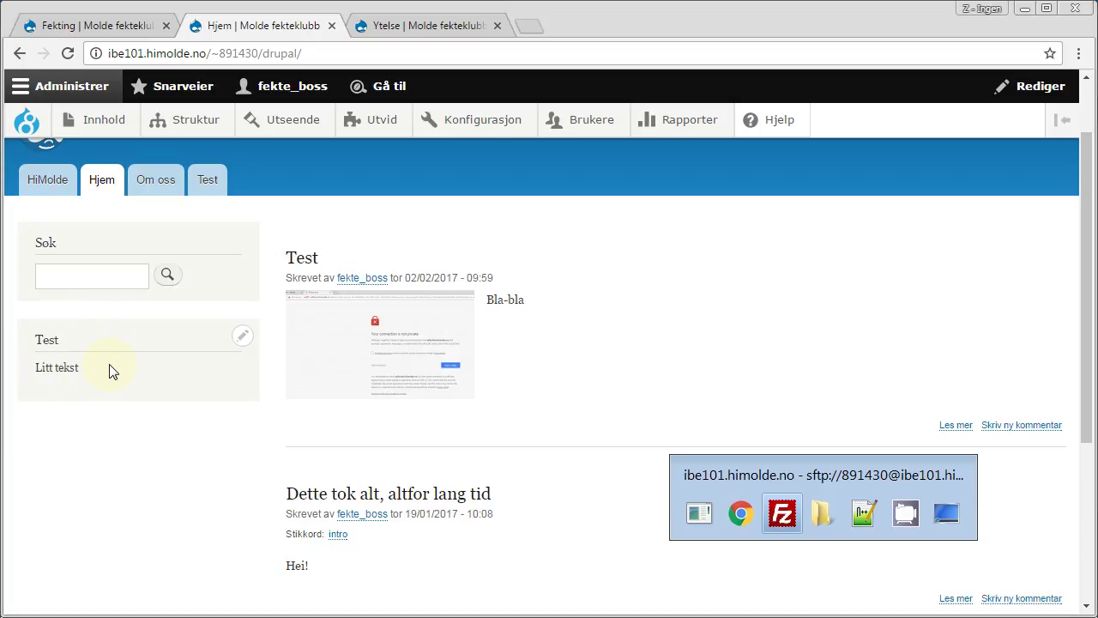
{"action": "key", "text": "alt+Tab"}
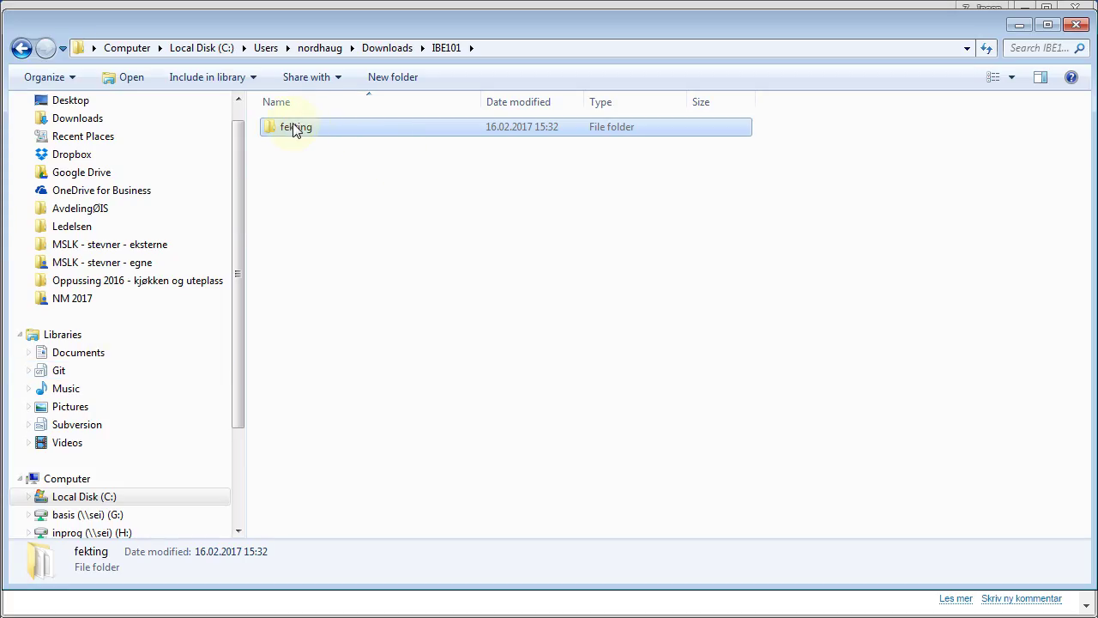
{"action": "left_click", "coordinate": [1078, 28]}
Switch to Notepad++ and close the fekting.libraries.yml and fekting.info.yml files.
{"action": "key", "text": "alt+Tab"}
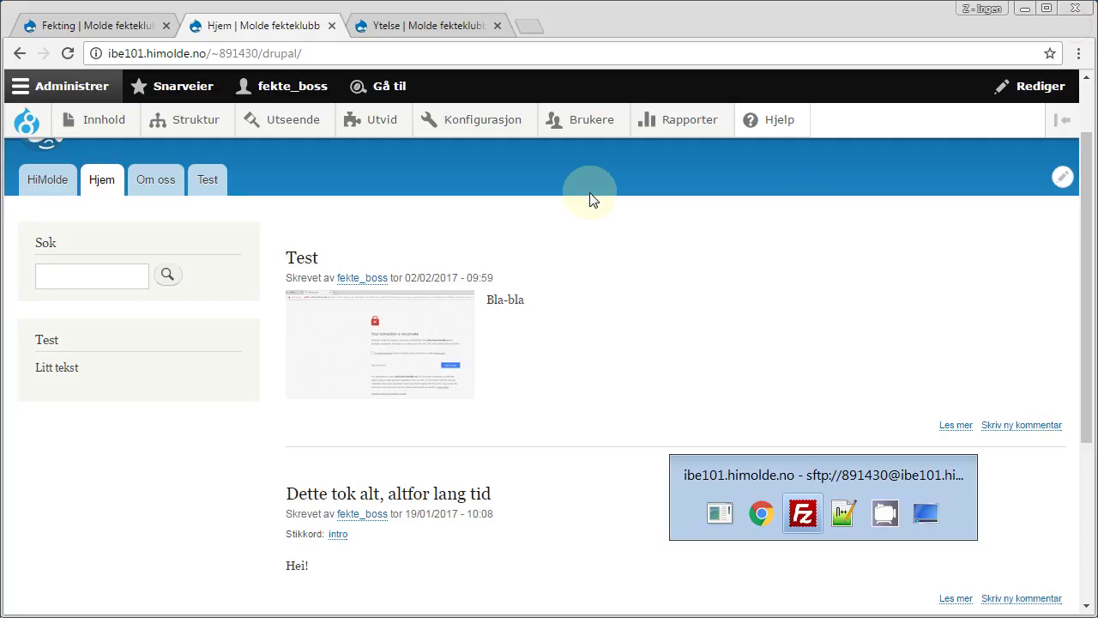
{"action": "key", "text": "alt+Tab"}
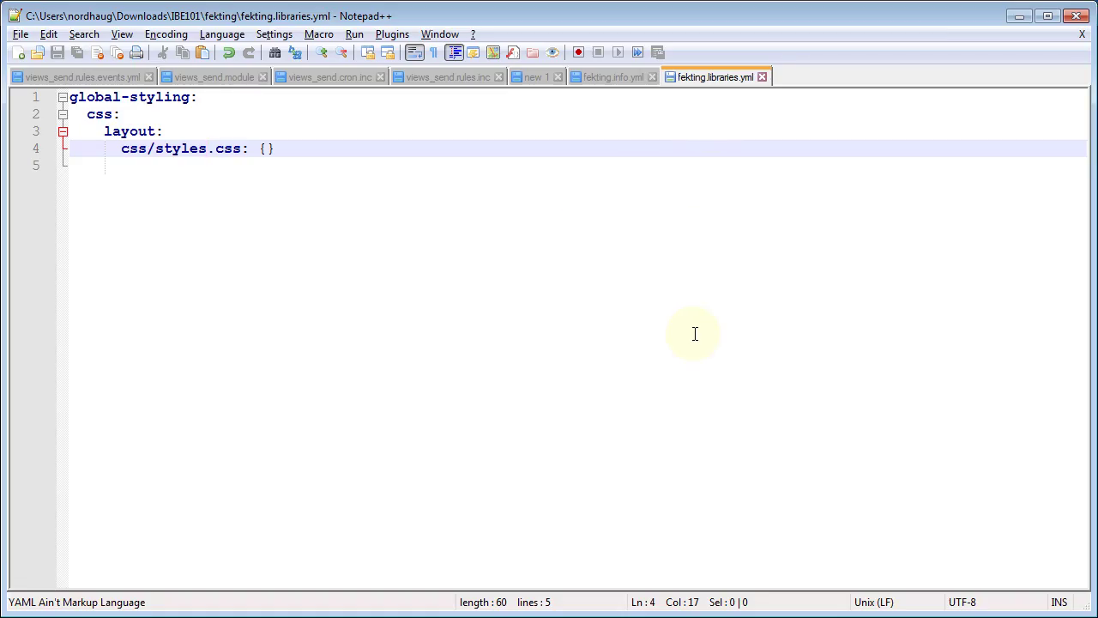
{"action": "key", "text": "ctrl+w"}
{"action": "key", "text": "ctrl+w"}
{"action": "key", "text": "alt+Tab"}
{"action": "key", "text": "Tab"}
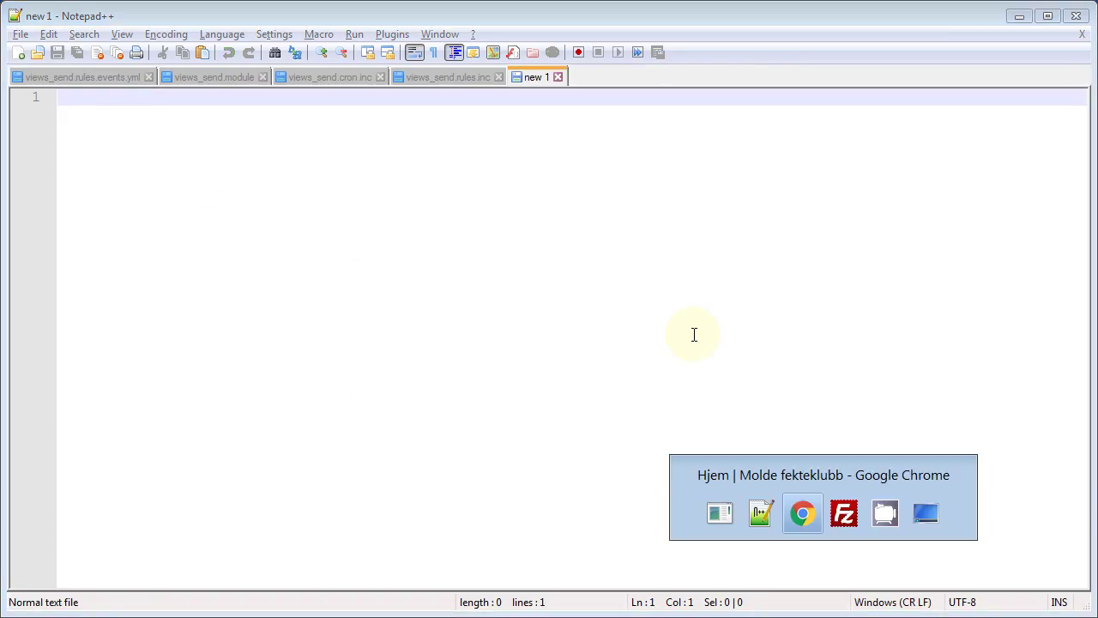
Switch to FileZilla and open styles.css from the remote themes/fekting/css folder for editing.
{"action": "double_click", "coordinate": [529, 317]}
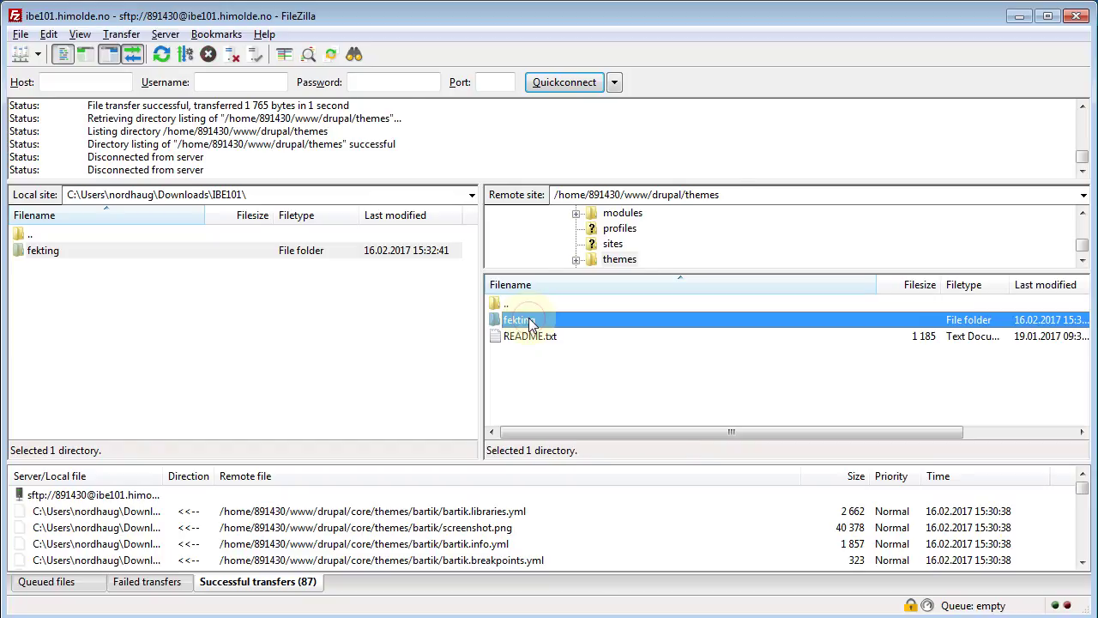
{"action": "double_click", "coordinate": [517, 321]}
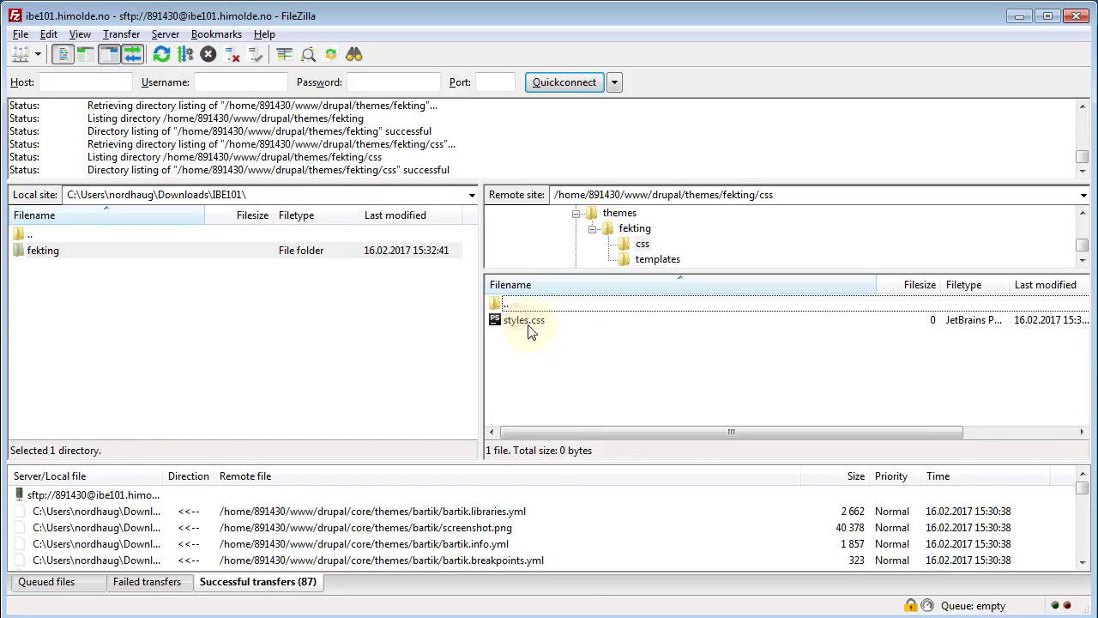
{"action": "left_click", "coordinate": [524, 322]}
{"action": "right_click", "coordinate": [525, 322]}
{"action": "left_click", "coordinate": [601, 371]}
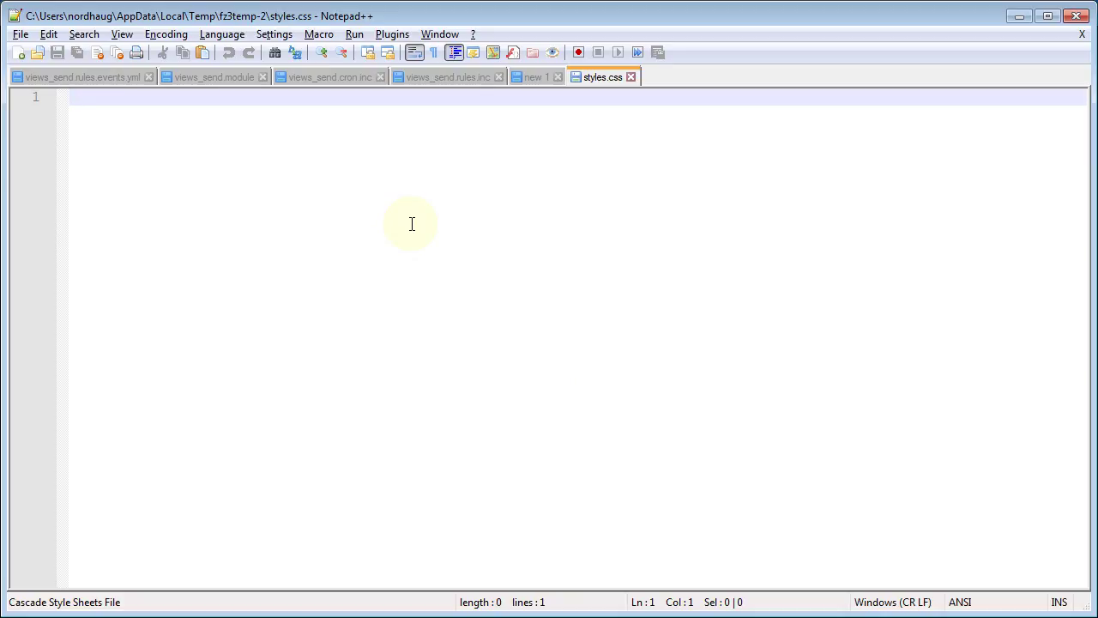
Add an h2.node__title rule with background-color: lightgrey to styles.css and save the file.
{"action": "type", "text": "h2."}
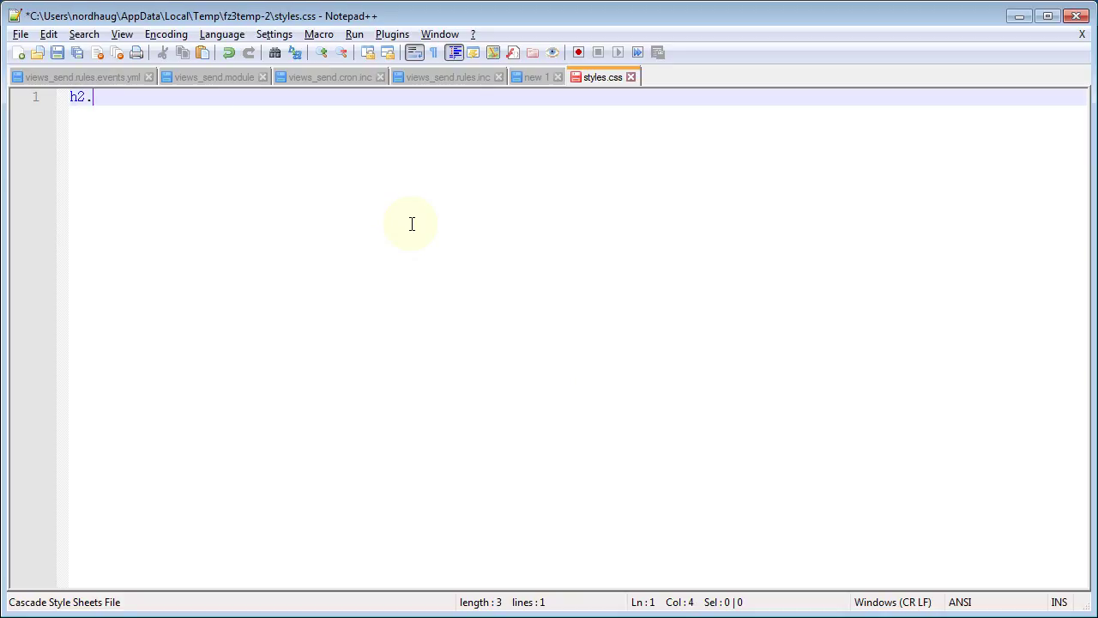
{"action": "type", "text": "node__title"}
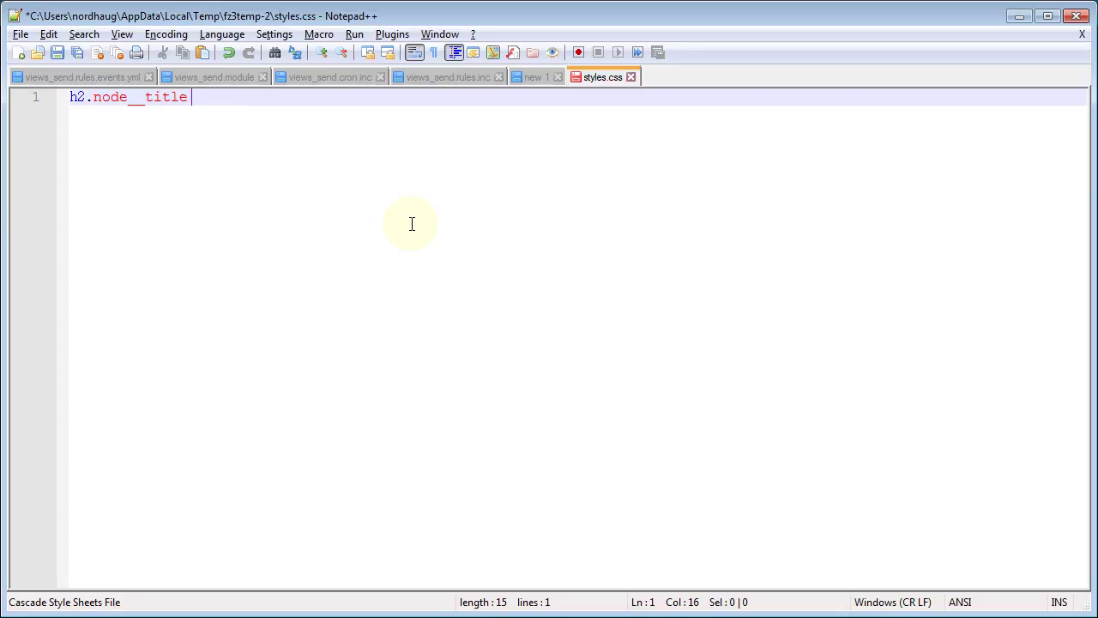
{"action": "type", "text": "{"}
{"action": "key", "text": "Return"}
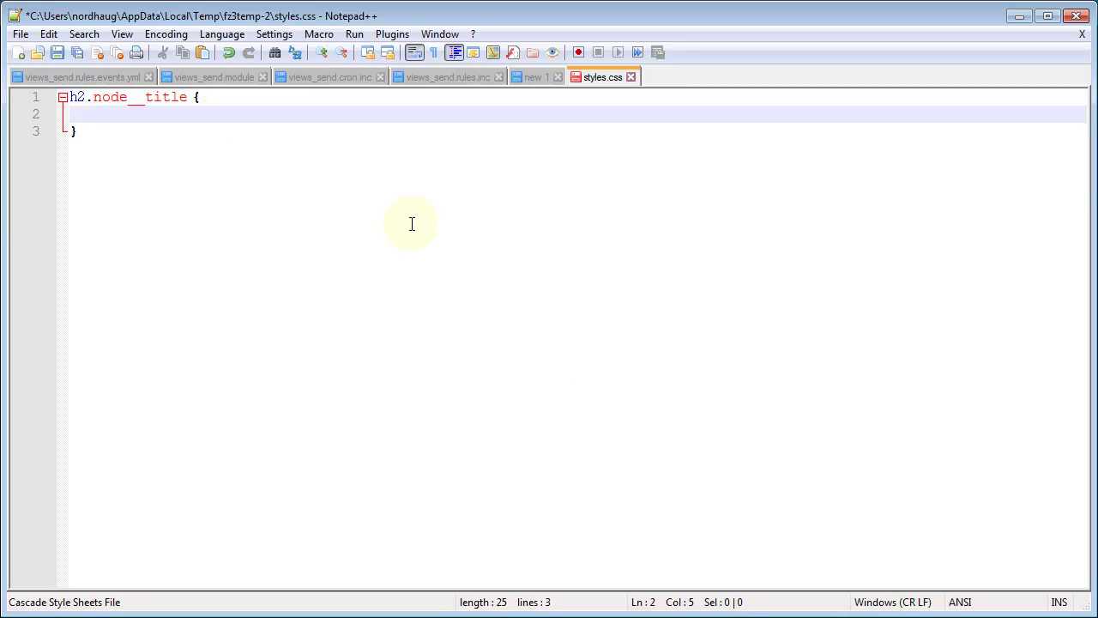
{"action": "type", "text": "bac"}
{"action": "key", "text": "Down"}
{"action": "key", "text": "Down"}
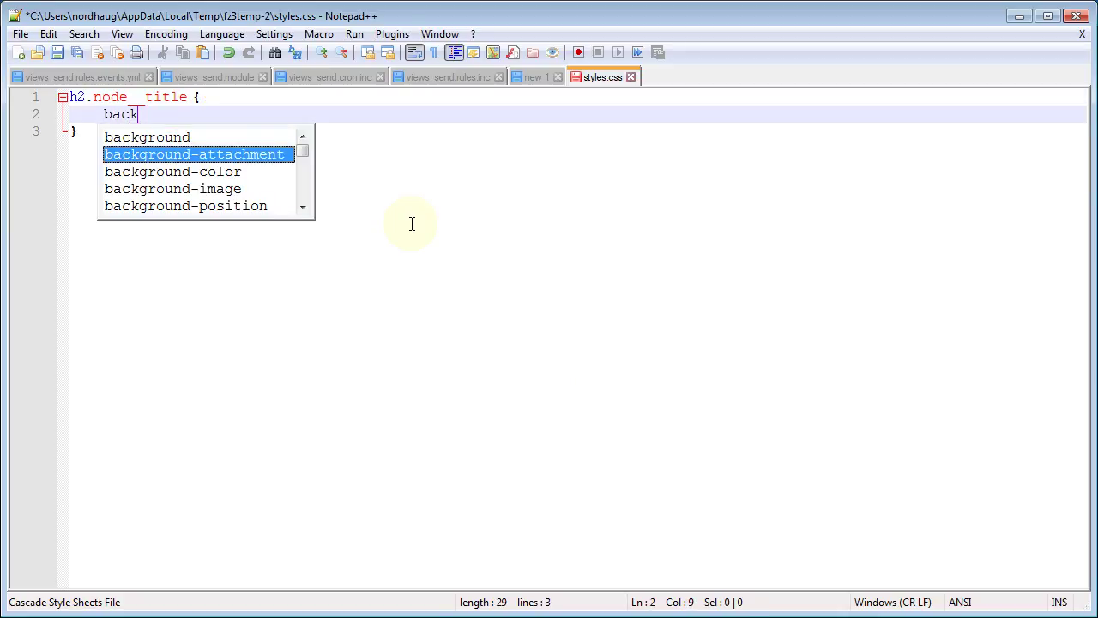
{"action": "key", "text": "Return"}
{"action": "type", "text": ": "}
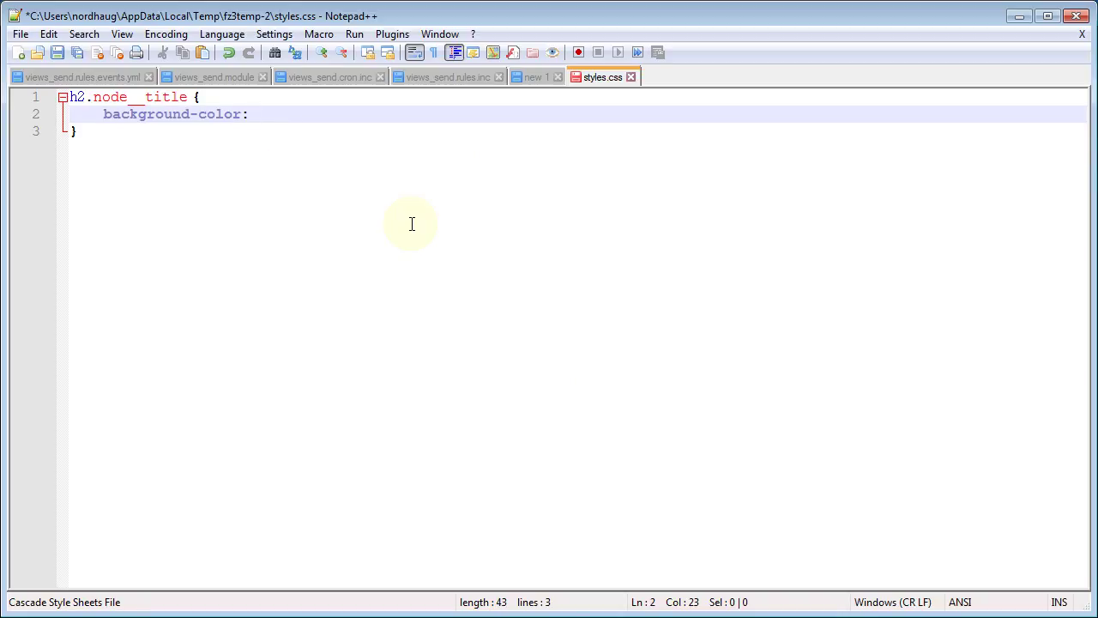
{"action": "type", "text": "light"}
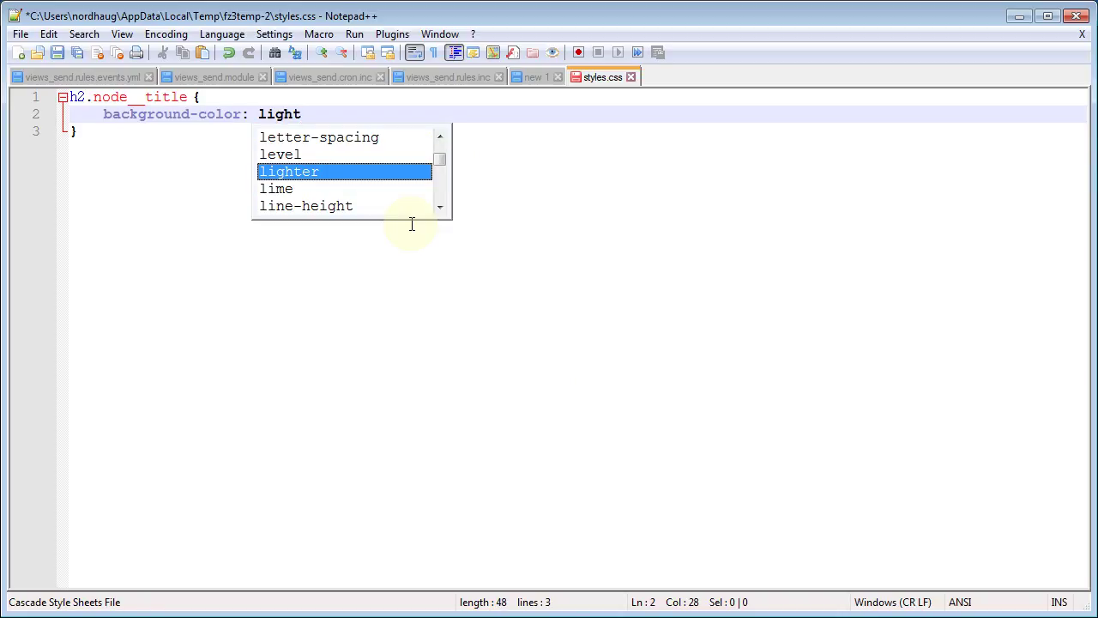
{"action": "type", "text": "grey;"}
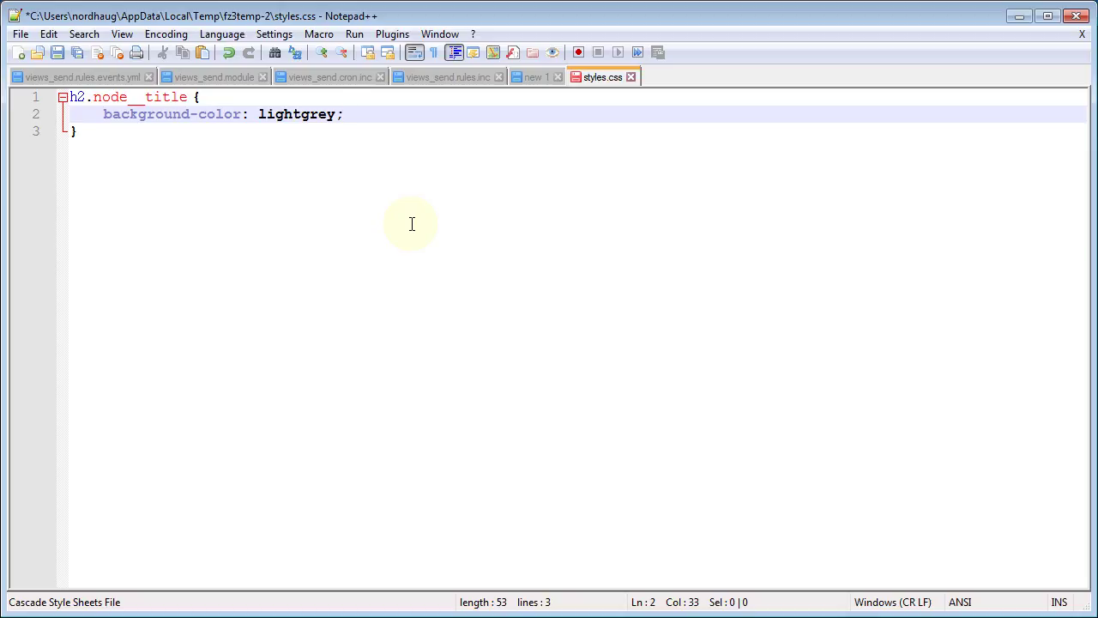
{"action": "key", "text": "ctrl+s"}
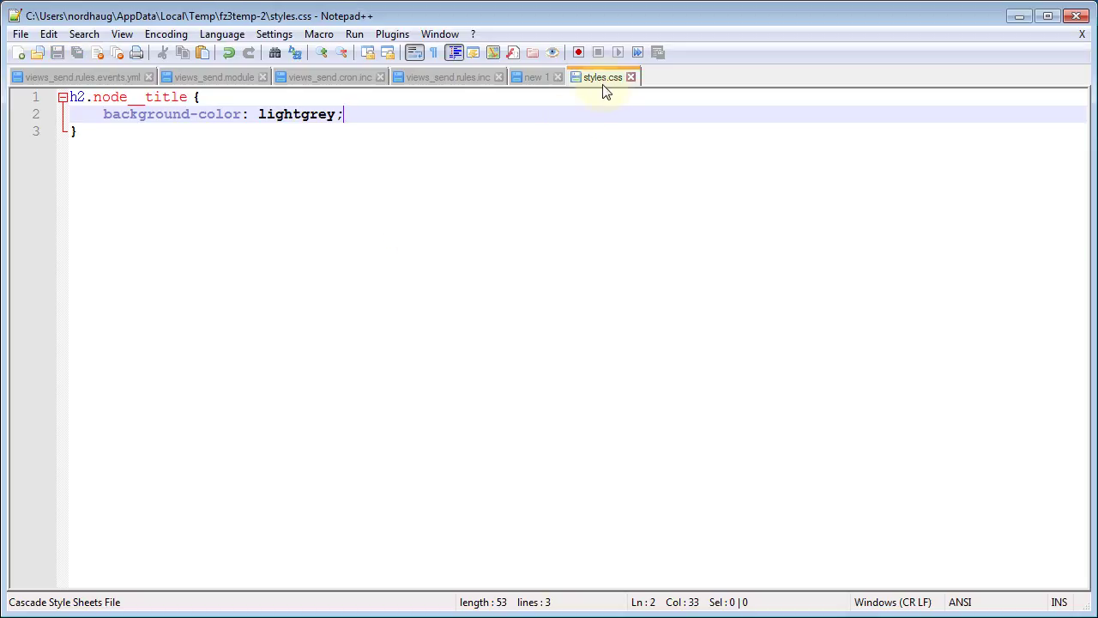
Close styles.css, switch to FileZilla, and upload the changed file back to the server.
{"action": "left_click", "coordinate": [632, 77]}
{"action": "key", "text": "alt+Tab"}
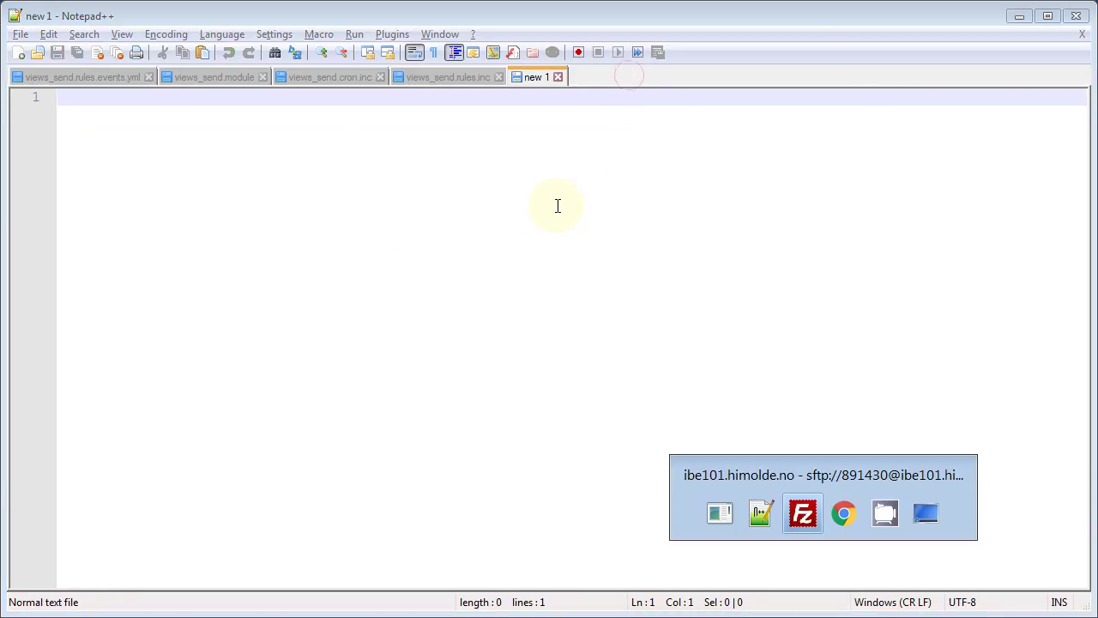
{"action": "left_click", "coordinate": [566, 375]}
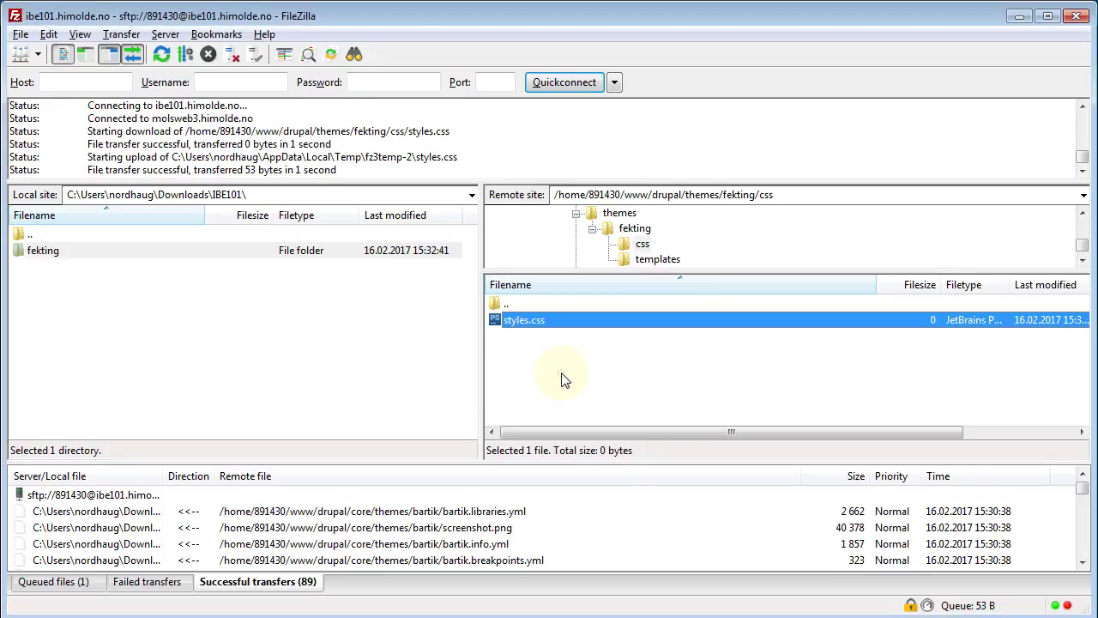
Open block.html.twig from the remote fekting/templates folder for editing, discarding the local copy and downloading it anew.
{"action": "double_click", "coordinate": [506, 303]}
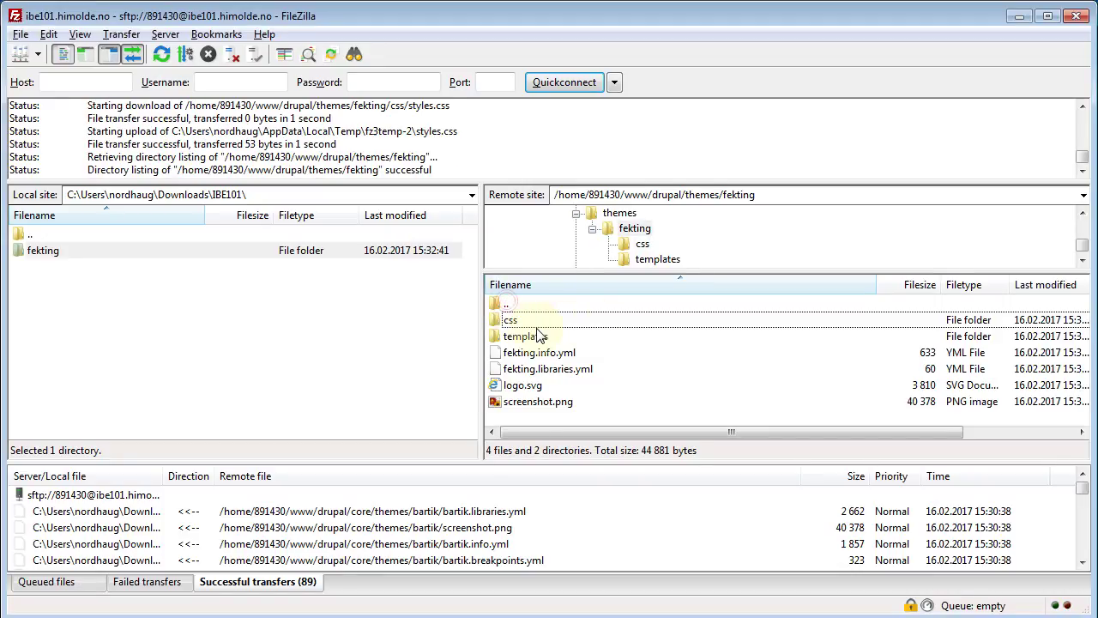
{"action": "double_click", "coordinate": [527, 335]}
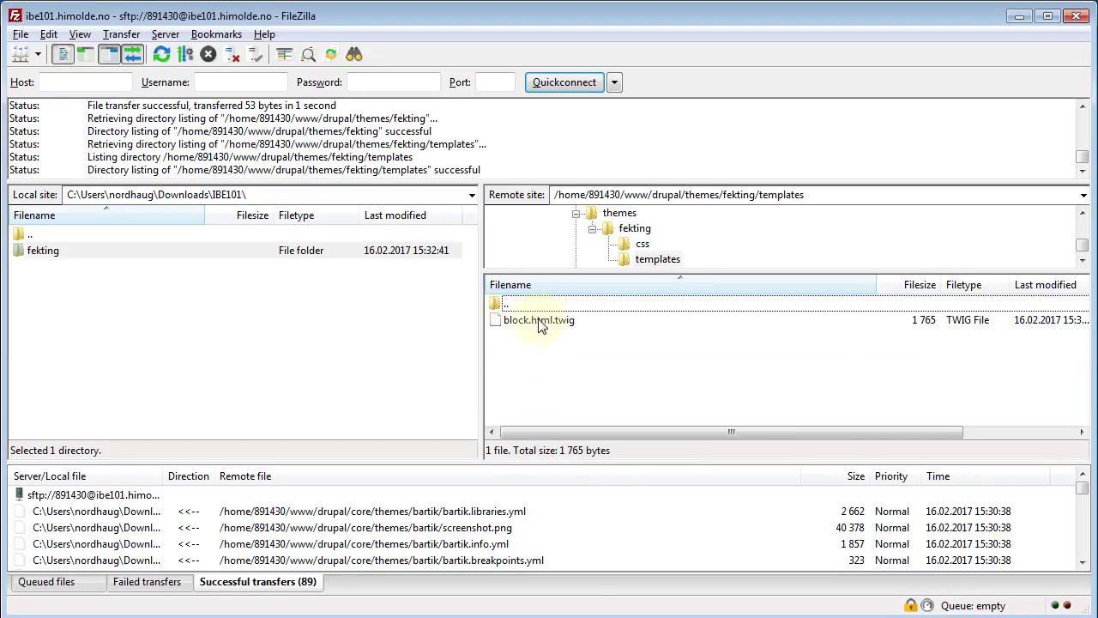
{"action": "right_click", "coordinate": [538, 320]}
{"action": "left_click", "coordinate": [588, 368]}
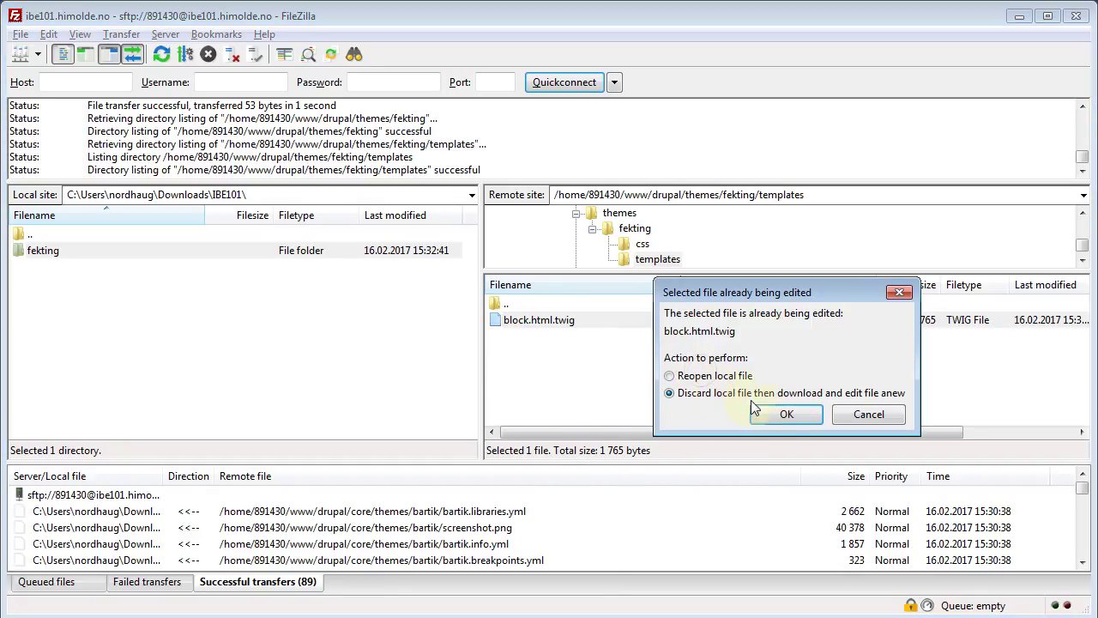
{"action": "left_click", "coordinate": [775, 414]}
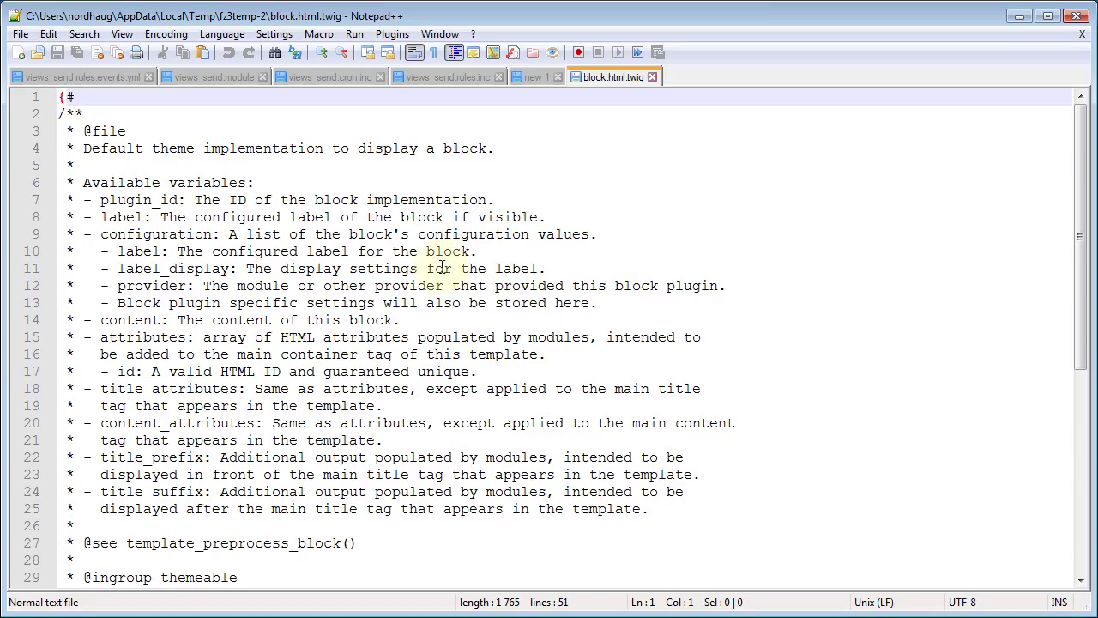
Examine block.html.twig down to its end, highlighting the outer div markup and the h2 title line.
{"action": "key", "text": "Down"}
{"action": "key", "text": "Down"}
{"action": "key", "text": "Down"}
{"action": "key", "text": "Down"}
{"action": "key", "text": "Down"}
{"action": "key", "text": "Down"}
{"action": "key", "text": "Down"}
{"action": "key", "text": "Down"}
{"action": "key", "text": "Down"}
{"action": "key", "text": "Down"}
{"action": "key", "text": "Down"}
{"action": "key", "text": "Down"}
{"action": "key", "text": "Down"}
{"action": "key", "text": "Down"}
{"action": "key", "text": "Down"}
{"action": "key", "text": "Down"}
{"action": "key", "text": "Down"}
{"action": "key", "text": "Down"}
{"action": "key", "text": "Down"}
{"action": "key", "text": "Down"}
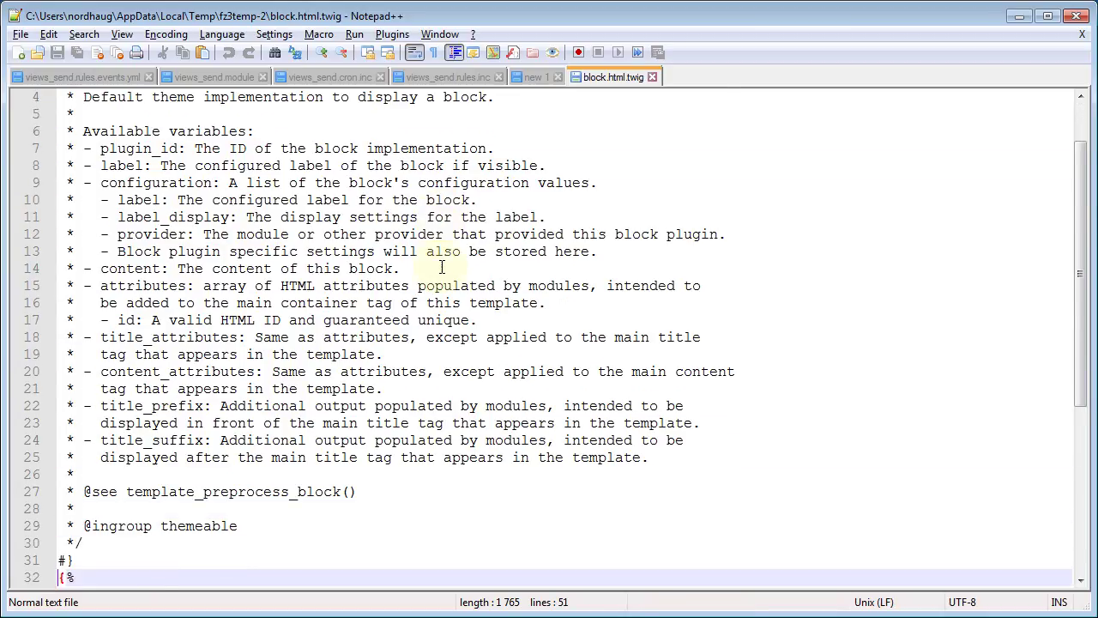
{"action": "key", "text": "Down"}
{"action": "key", "text": "Down"}
{"action": "key", "text": "Down"}
{"action": "key", "text": "Down"}
{"action": "key", "text": "Down"}
{"action": "key", "text": "Down"}
{"action": "key", "text": "Down"}
{"action": "key", "text": "Down"}
{"action": "key", "text": "Down"}
{"action": "key", "text": "Down"}
{"action": "key", "text": "Down"}
{"action": "key", "text": "Down"}
{"action": "key", "text": "Down"}
{"action": "key", "text": "Down"}
{"action": "key", "text": "Down"}
{"action": "key", "text": "Down"}
{"action": "key", "text": "Down"}
{"action": "key", "text": "Down"}
{"action": "key", "text": "Down"}
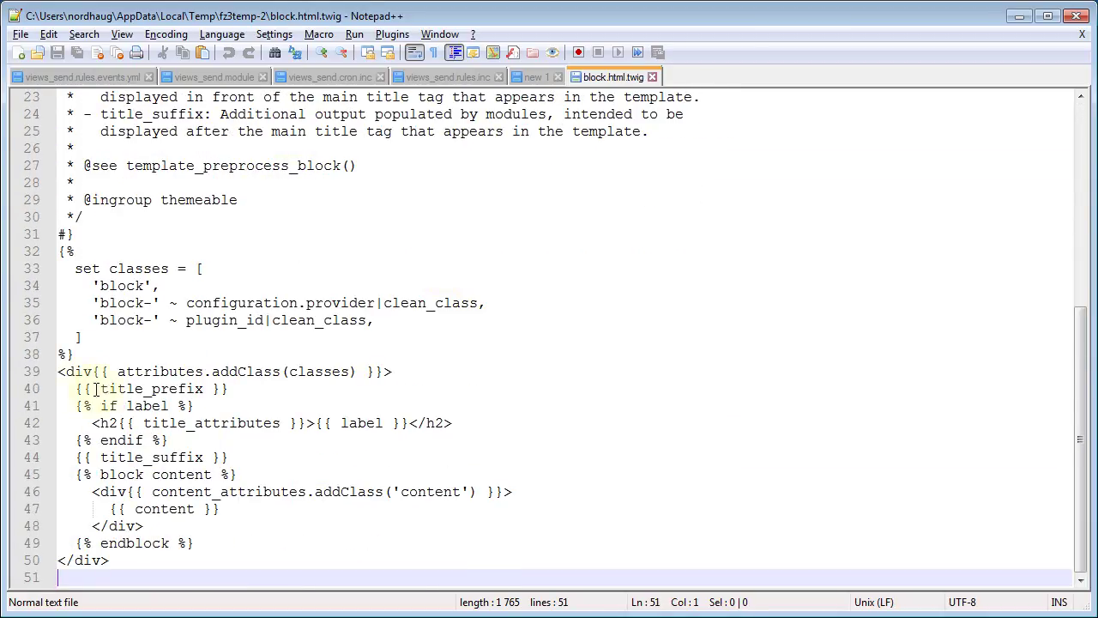
{"action": "left_click_drag", "start_coordinate": [59, 370], "coordinate": [115, 577]}
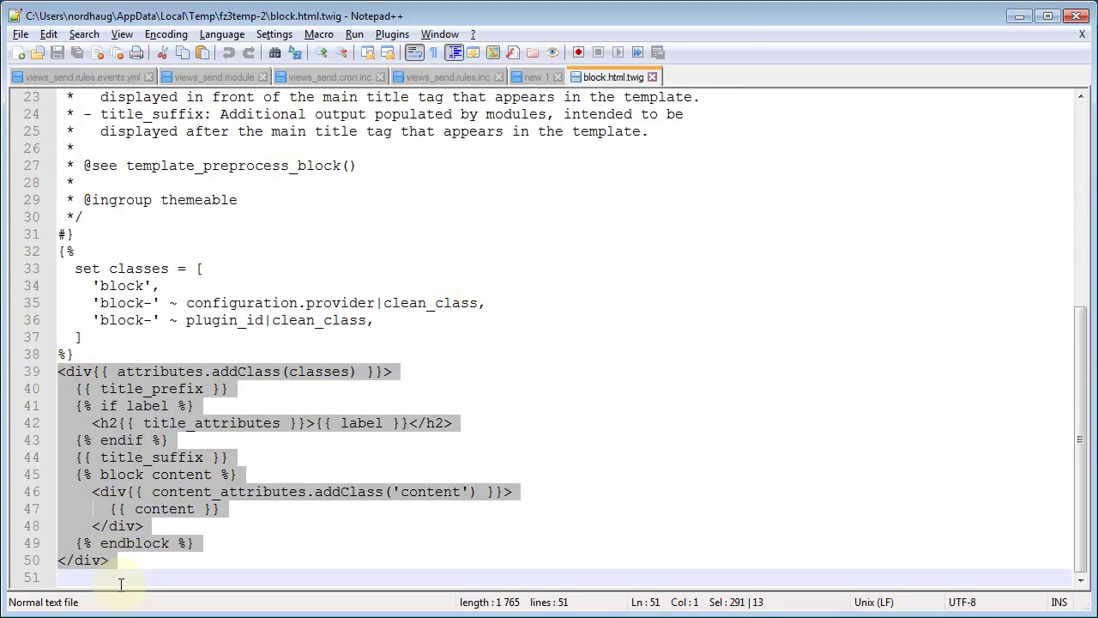
{"action": "left_click", "coordinate": [170, 457]}
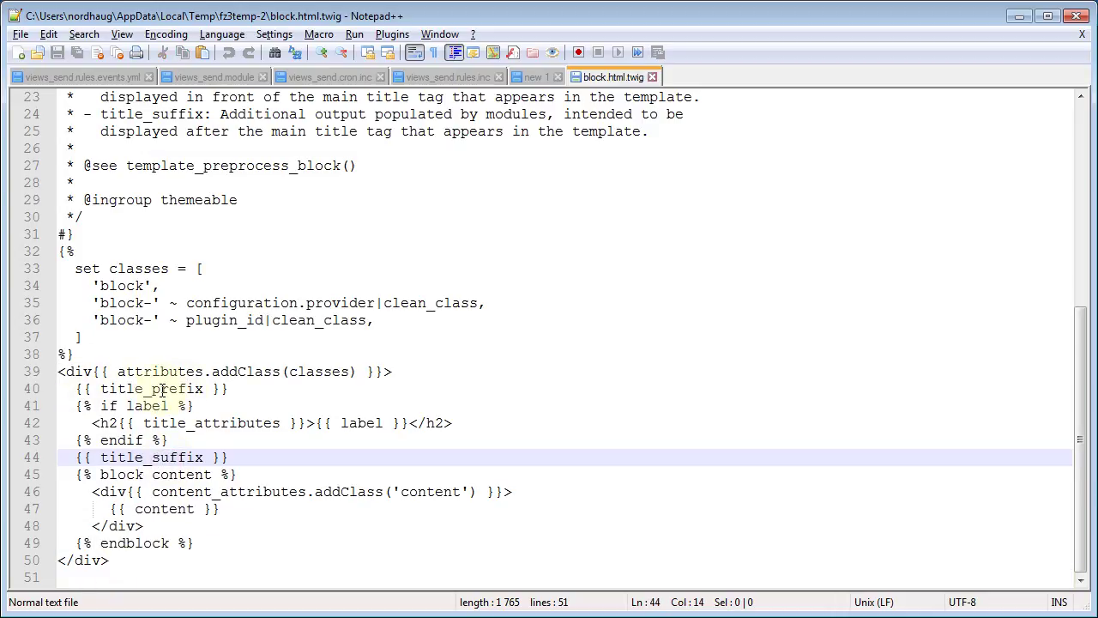
{"action": "left_click_drag", "start_coordinate": [93, 420], "coordinate": [450, 422]}
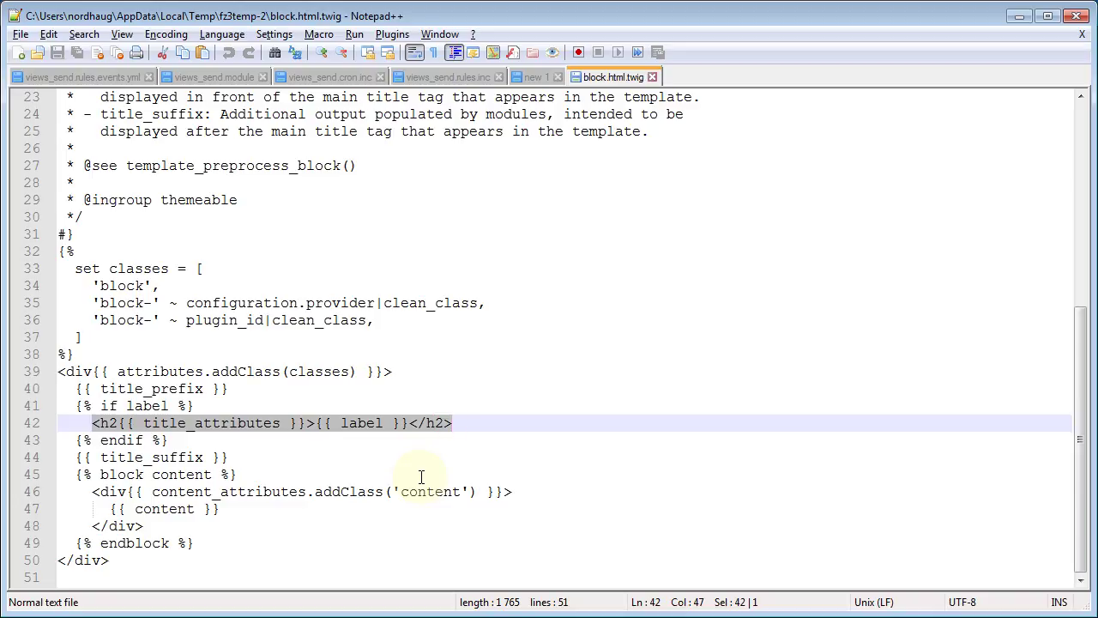
Insert the text "BLOKK: " before {{ label }} in the h2 line of block.html.twig.
{"action": "left_click", "coordinate": [314, 420]}
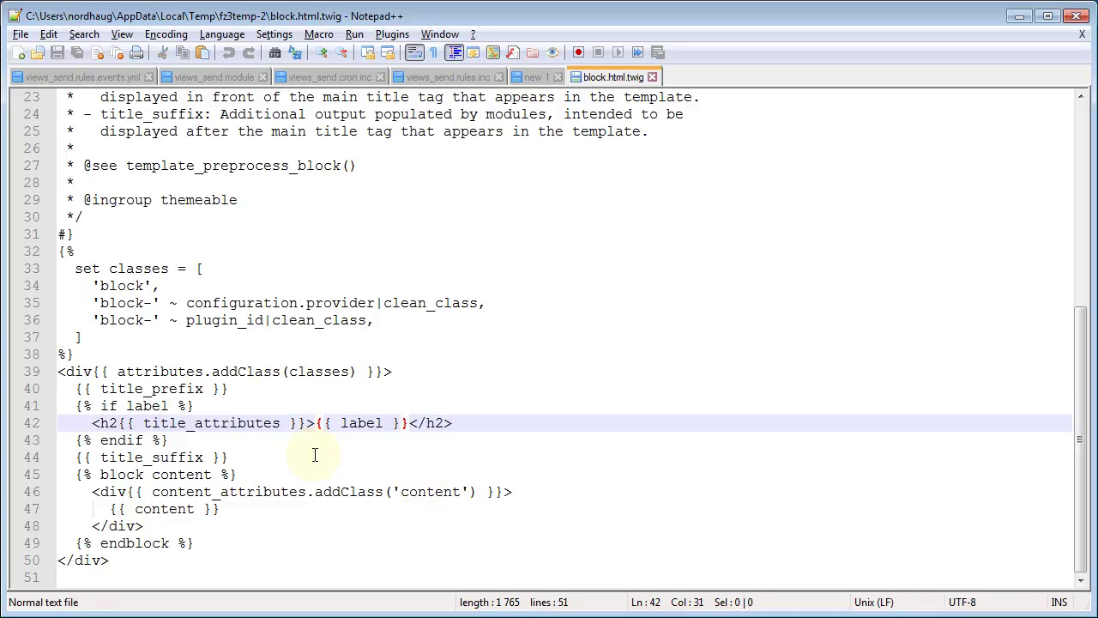
{"action": "type", "text": "BLOKK"}
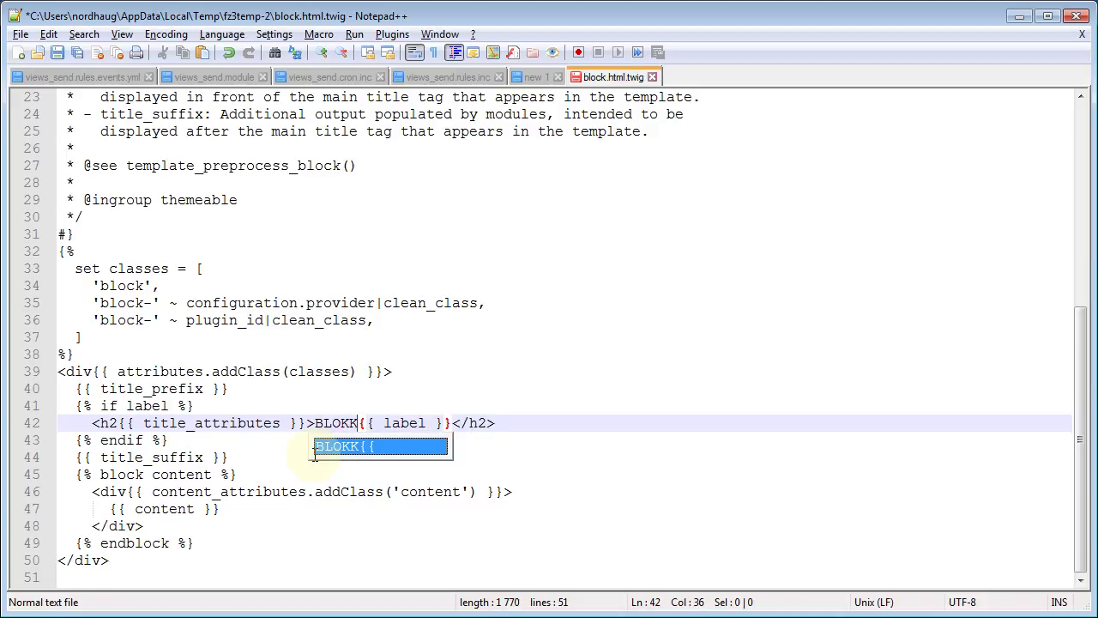
{"action": "type", "text": ":"}
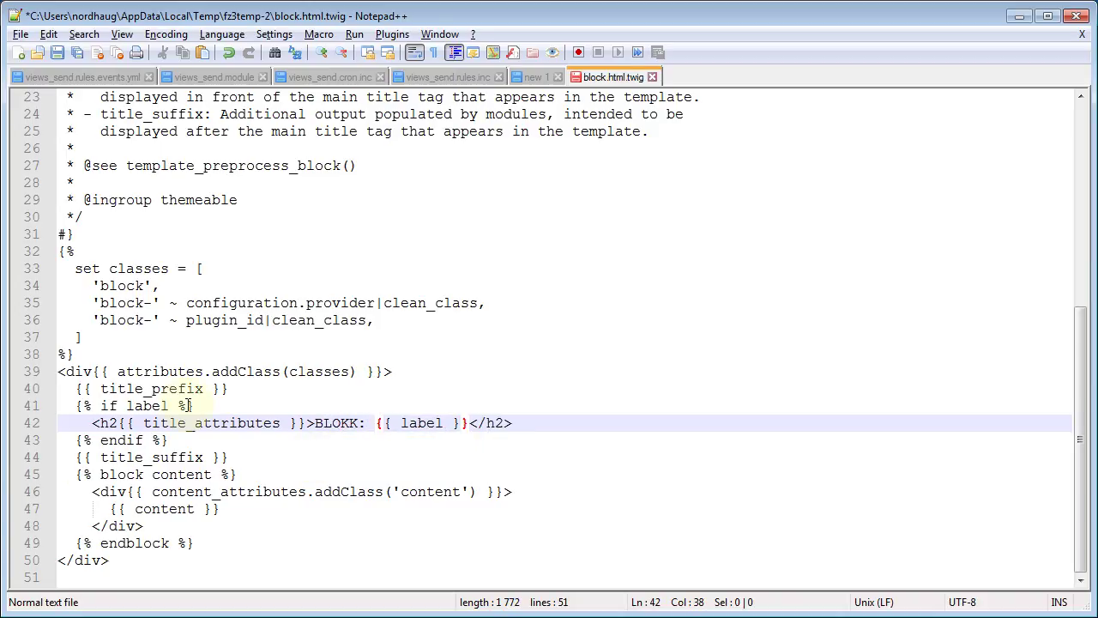
Save and close block.html.twig, switch to FileZilla, and upload the changed file back to the server.
{"action": "key", "text": "ctrl+s"}
{"action": "key", "text": "ctrl+w"}
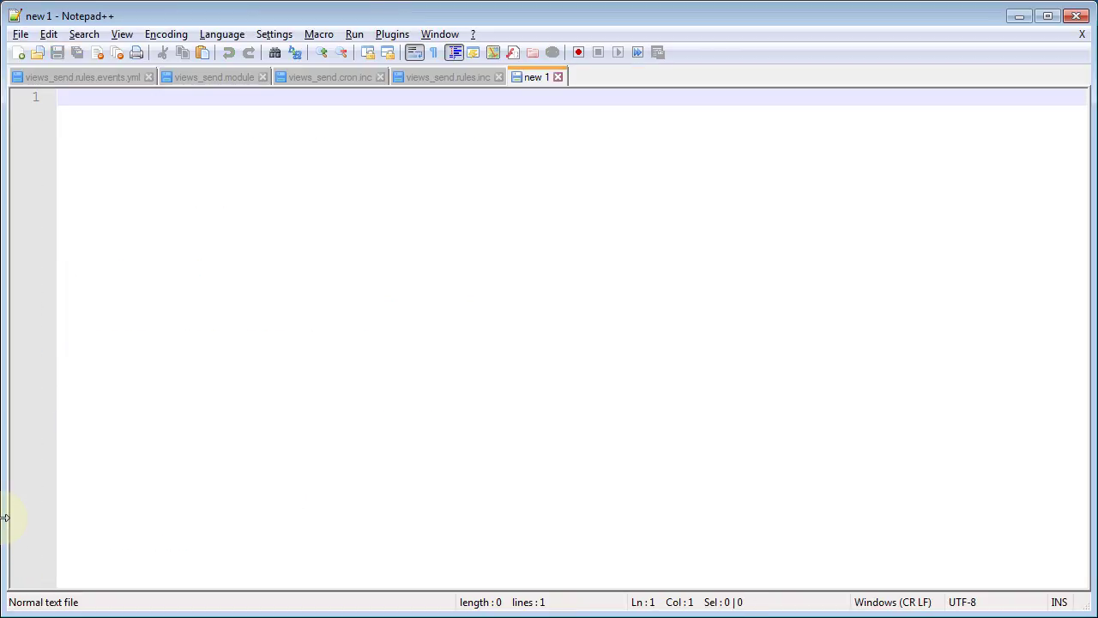
{"action": "key", "text": "alt+Tab"}
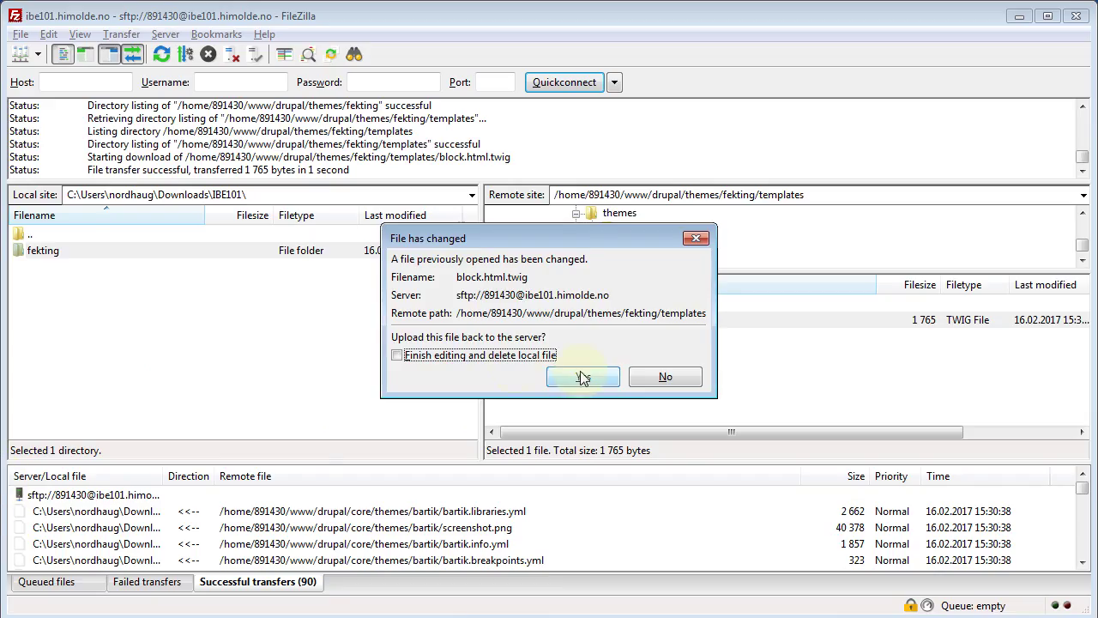
{"action": "left_click", "coordinate": [580, 383]}
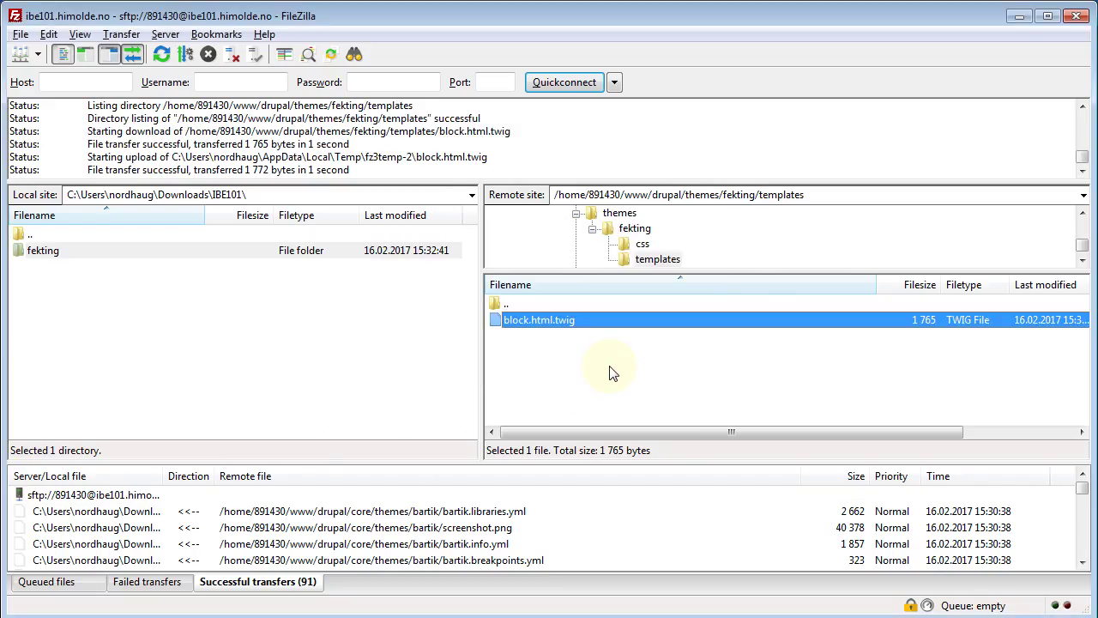
Switch to Chrome and check the Test block's title in the home page sidebar by highlighting it.
{"action": "key", "text": "alt+Tab"}
{"action": "key", "text": "alt+Tab"}
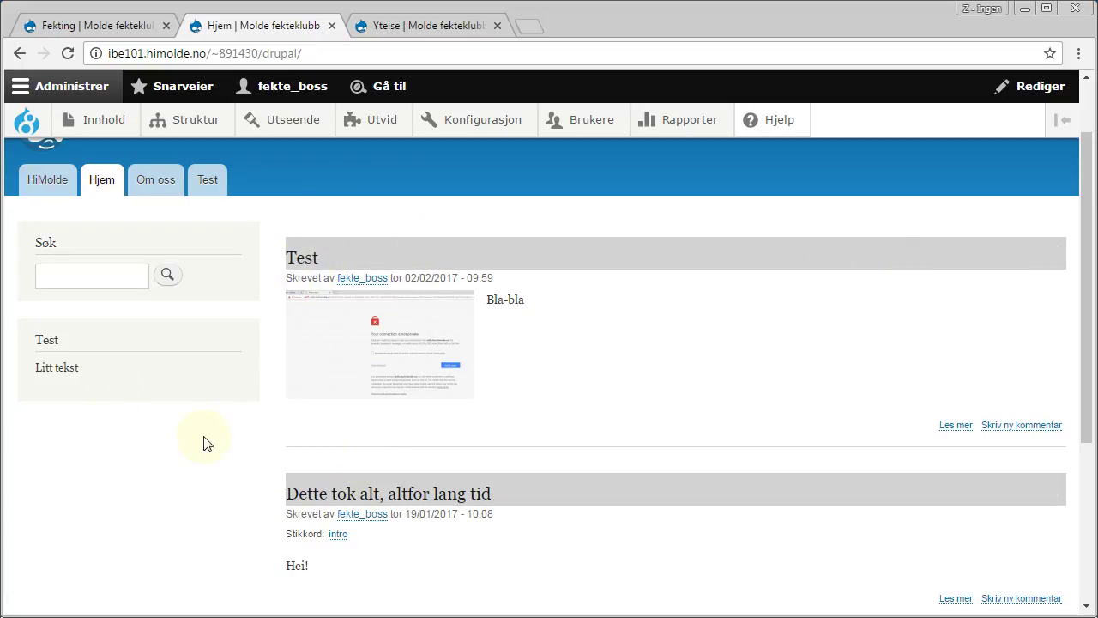
{"action": "double_click", "coordinate": [37, 341]}
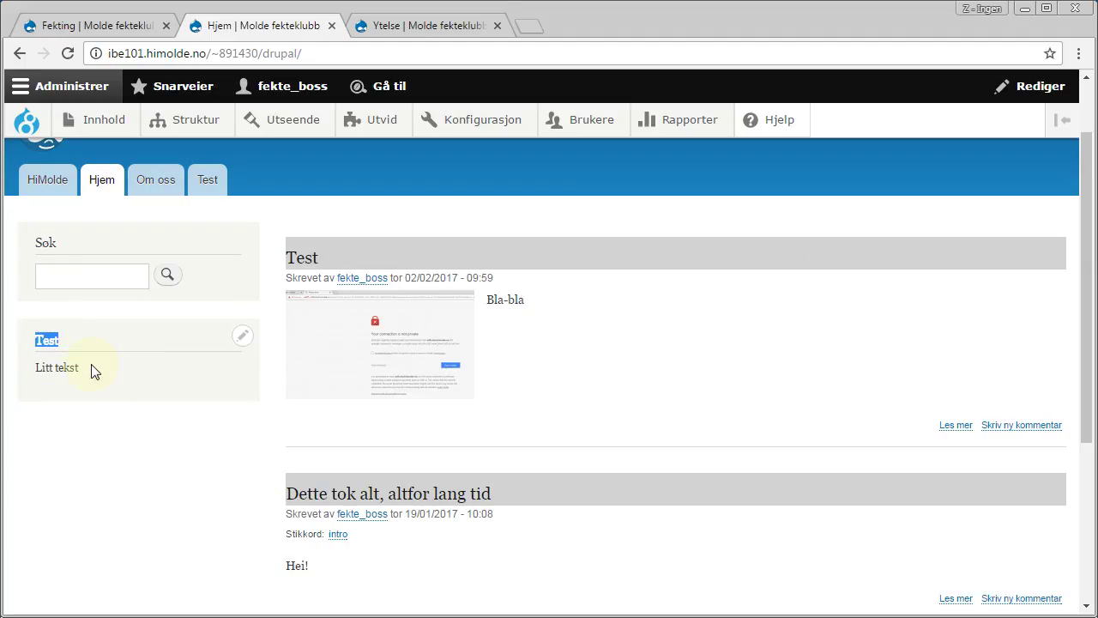
Clear all of the site's cached data from the Ytelse configuration page.
{"action": "left_click", "coordinate": [416, 26]}
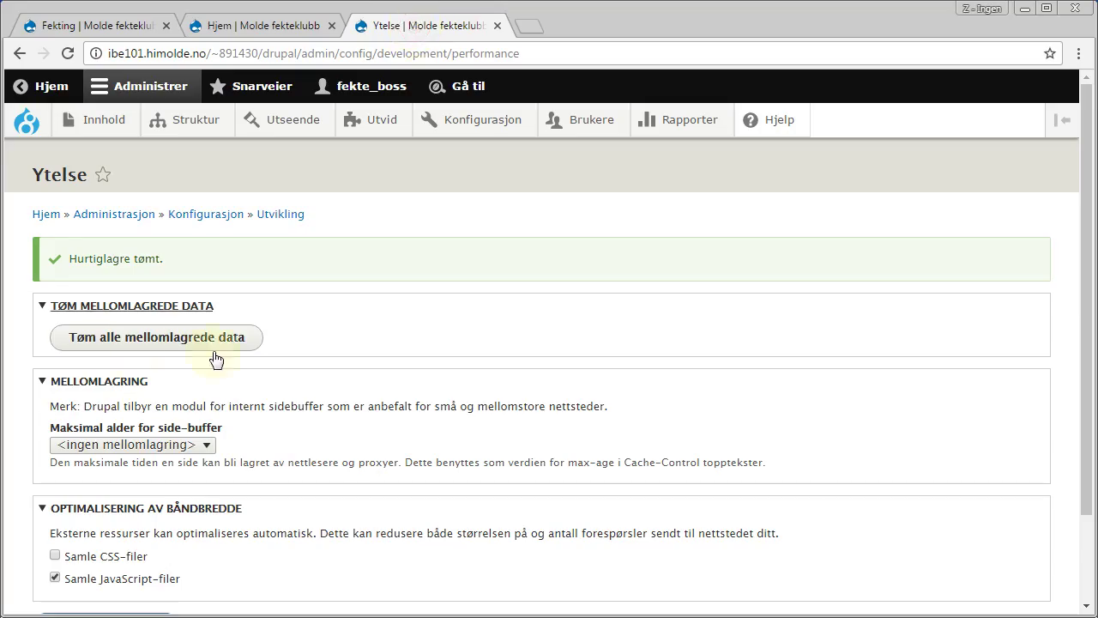
{"action": "left_click", "coordinate": [142, 338]}
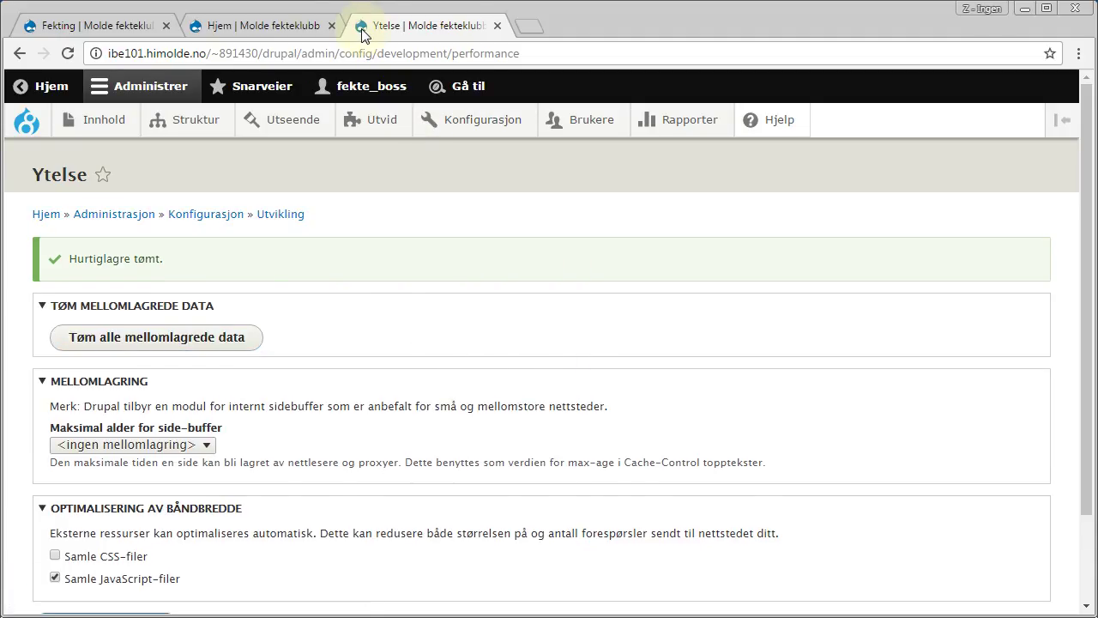
Return to the refreshed home page and highlight the Test block's BLOKK: prefix and the Søk block's title.
{"action": "left_click", "coordinate": [257, 26]}
{"action": "left_click", "coordinate": [455, 365]}
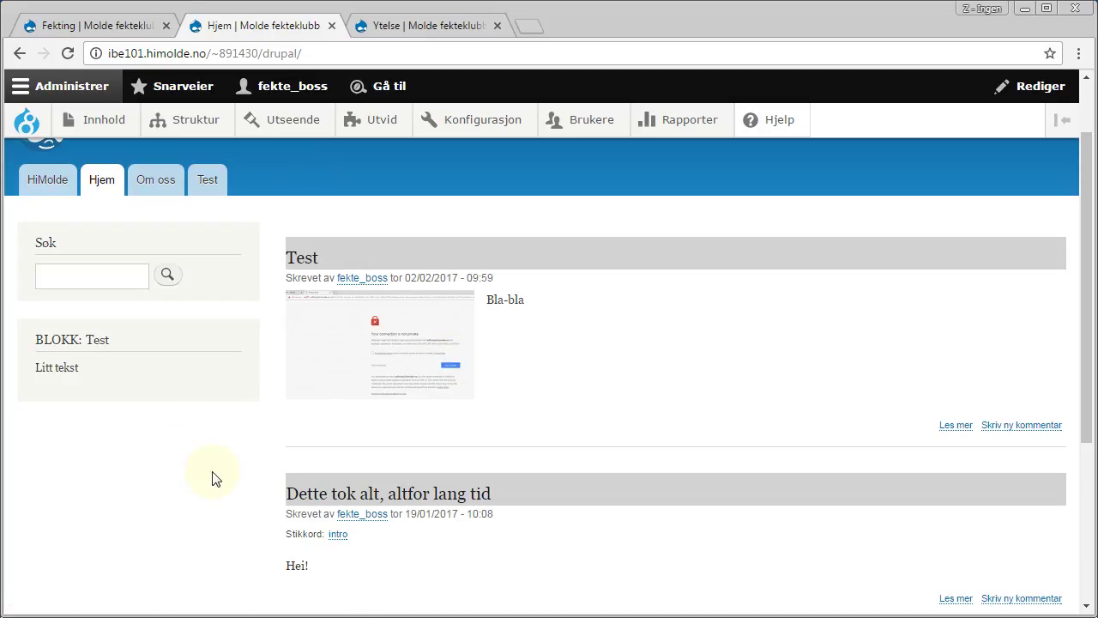
{"action": "left_click_drag", "start_coordinate": [36, 339], "coordinate": [88, 338]}
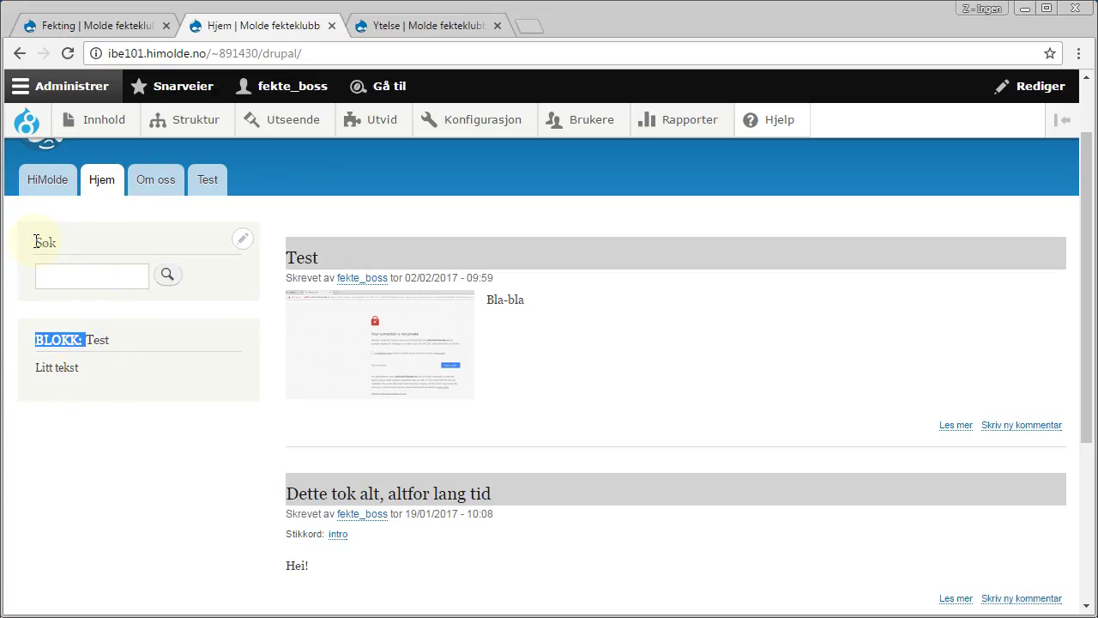
{"action": "left_click_drag", "start_coordinate": [35, 242], "coordinate": [77, 238]}
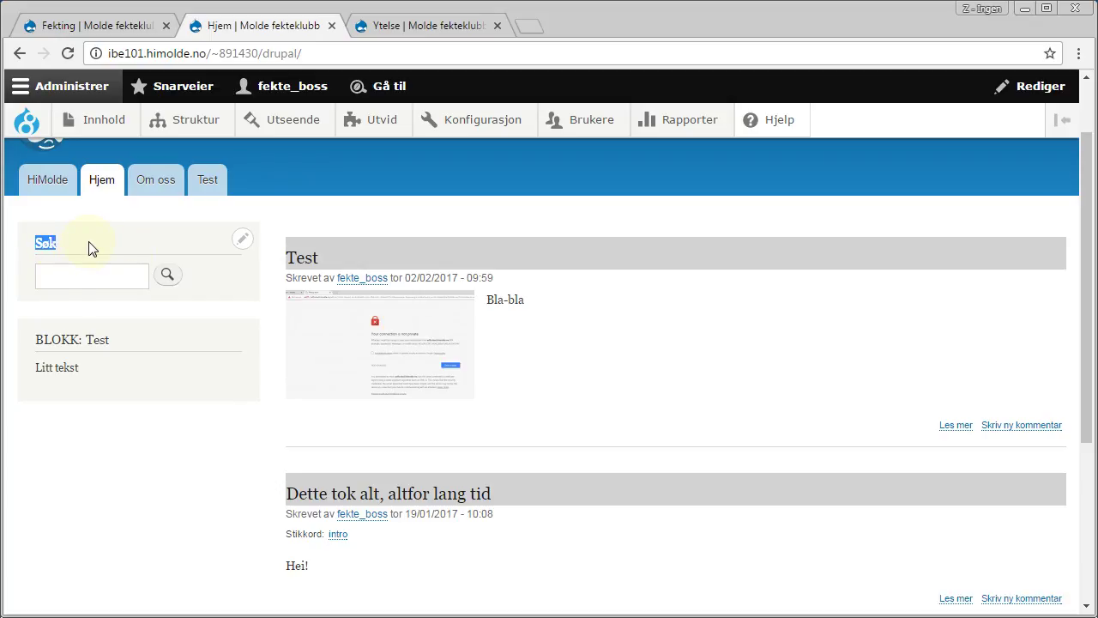
Switch to FileZilla and open the server's core/themes/bartik/templates folder to examine Bartik's block template files.
{"action": "key", "text": "alt+Tab"}
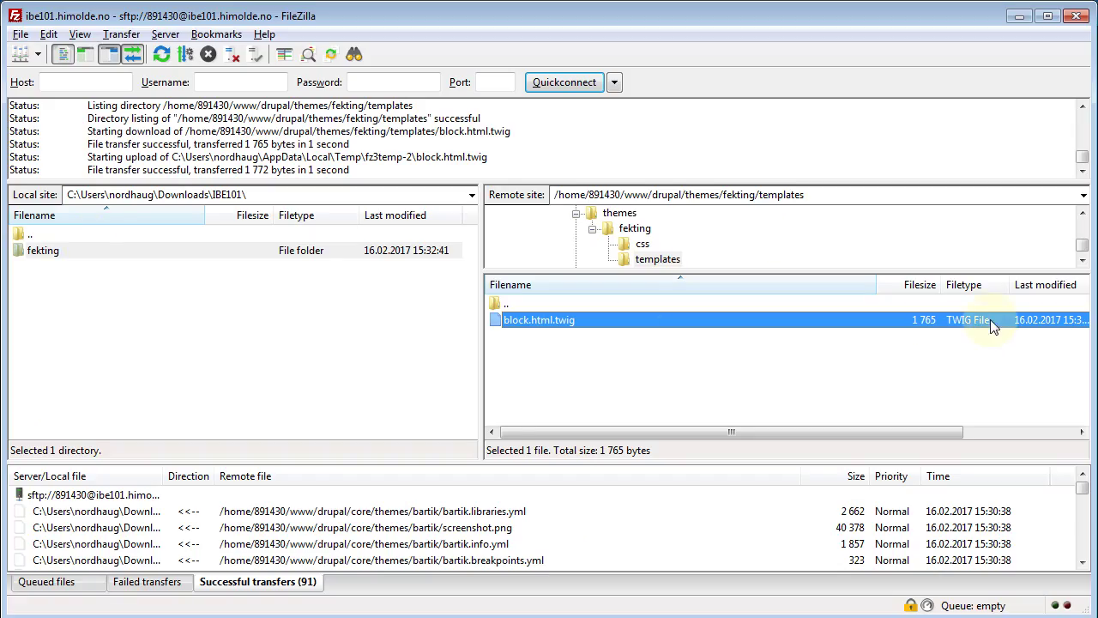
{"action": "double_click", "coordinate": [510, 305]}
{"action": "double_click", "coordinate": [510, 306]}
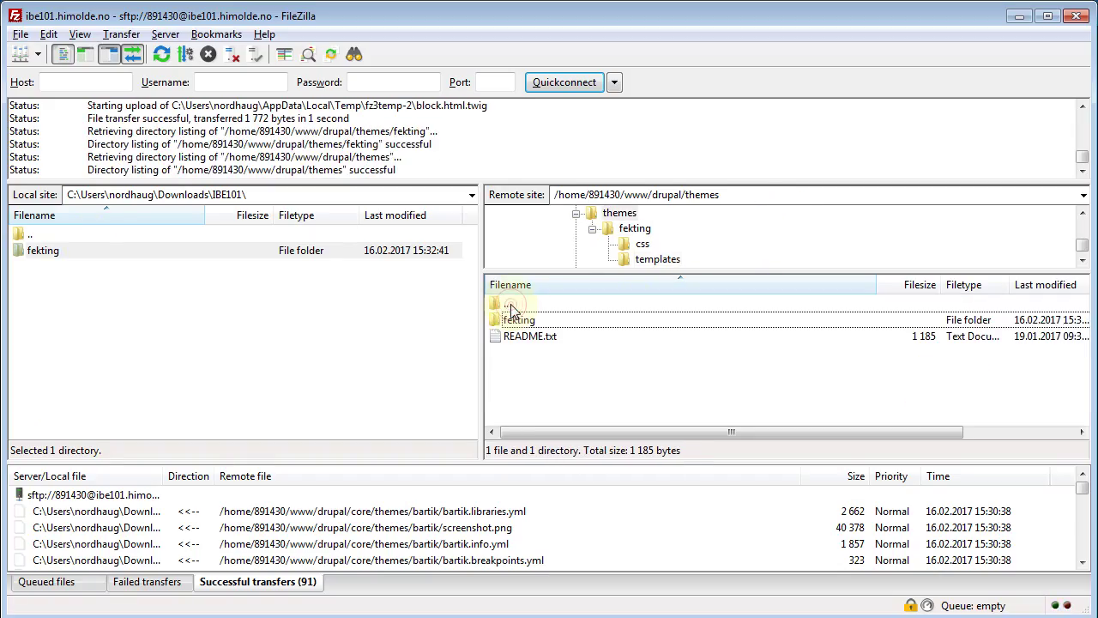
{"action": "double_click", "coordinate": [511, 307]}
{"action": "double_click", "coordinate": [513, 319]}
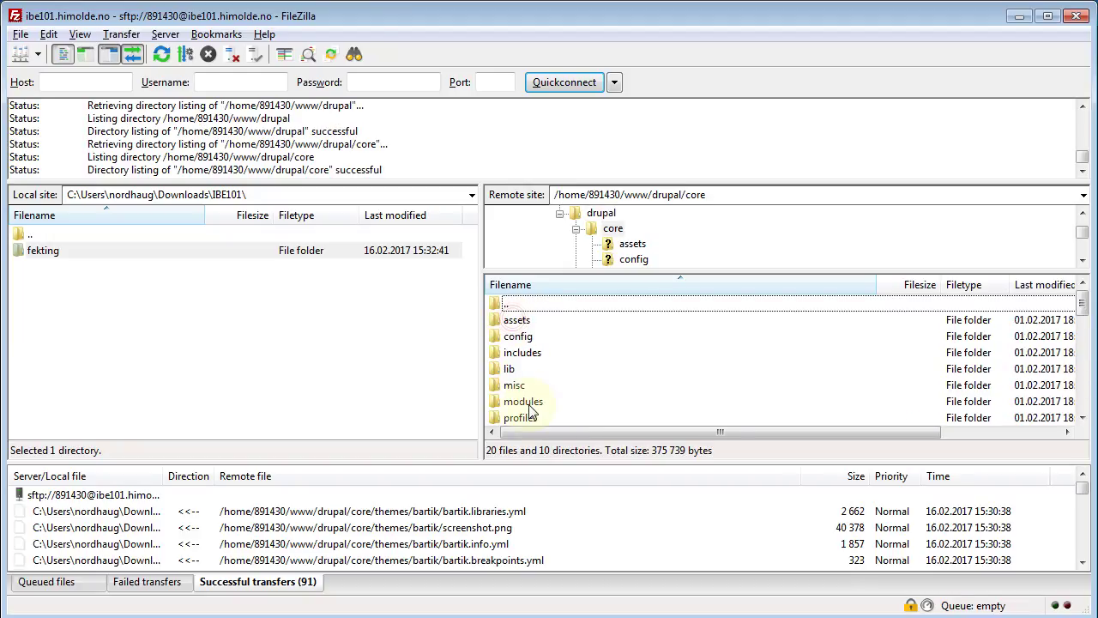
{"action": "scroll", "coordinate": [573, 410], "scroll_direction": "down", "scroll_amount": 2}
{"action": "double_click", "coordinate": [520, 369]}
{"action": "double_click", "coordinate": [515, 320]}
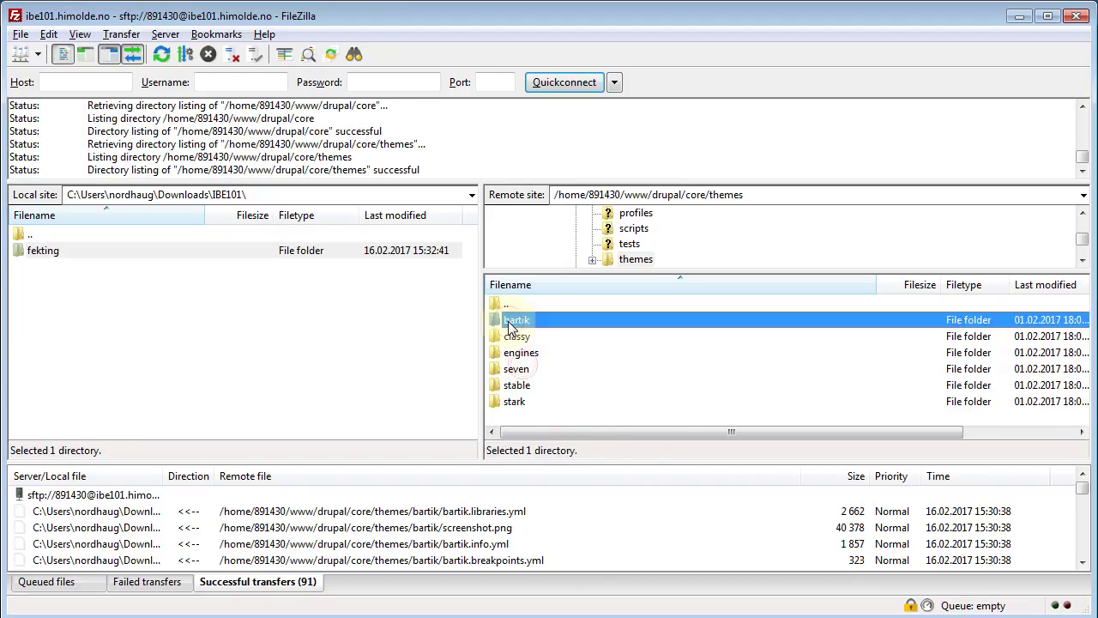
{"action": "double_click", "coordinate": [538, 387]}
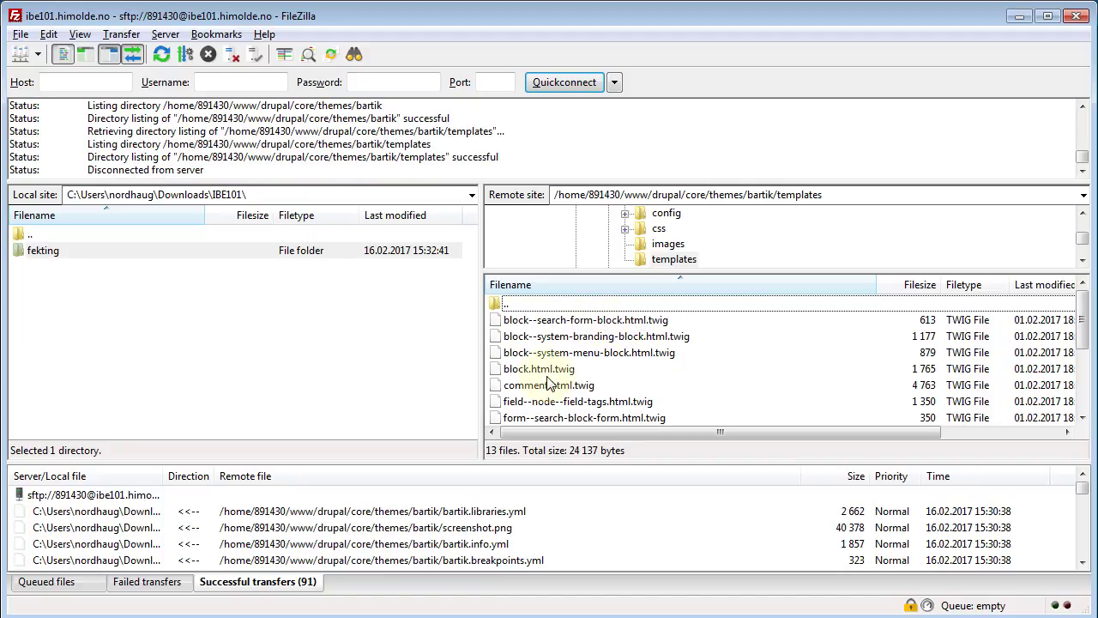
Go back up to the server's drupal folder and open themes/fekting/templates to examine the sub-theme's block template.
{"action": "double_click", "coordinate": [506, 303]}
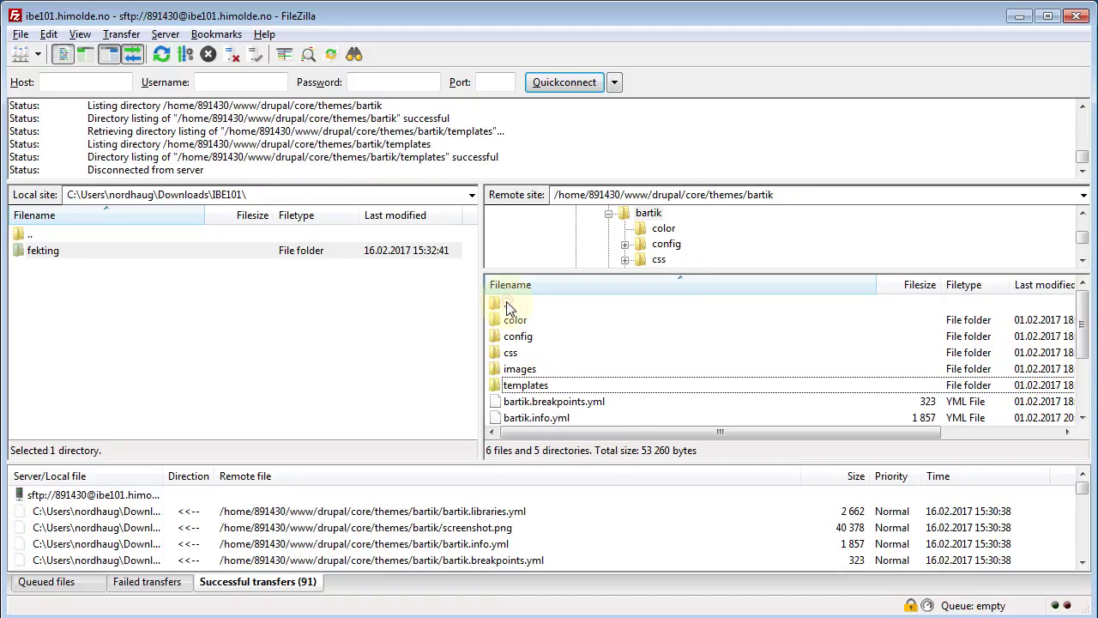
{"action": "double_click", "coordinate": [507, 306]}
{"action": "double_click", "coordinate": [506, 305]}
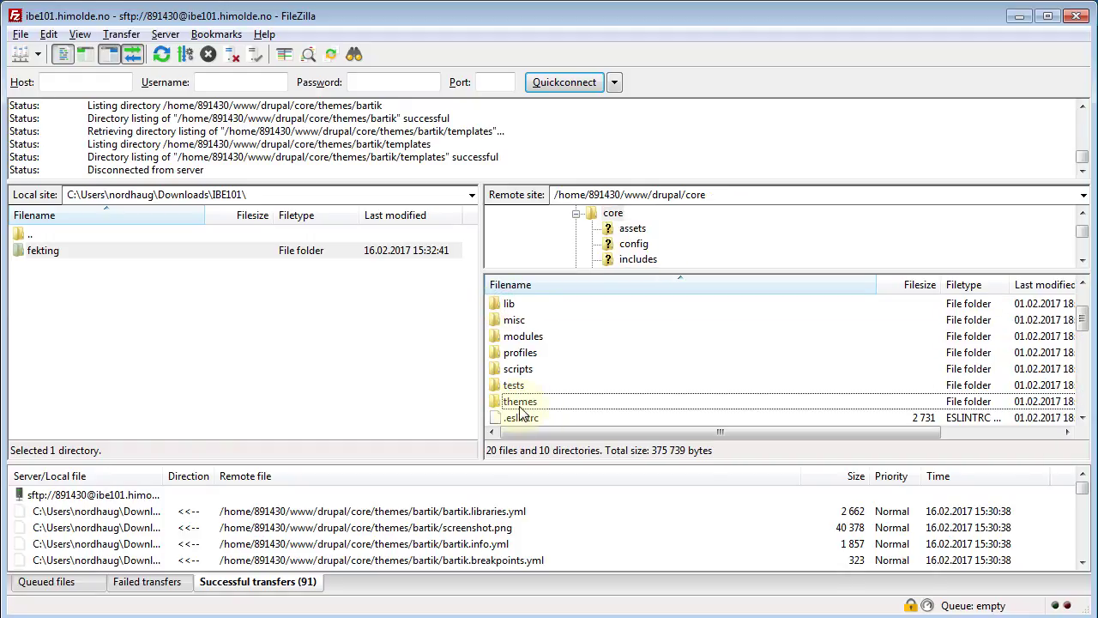
{"action": "scroll", "coordinate": [544, 339], "scroll_direction": "up", "scroll_amount": 2}
{"action": "double_click", "coordinate": [540, 303]}
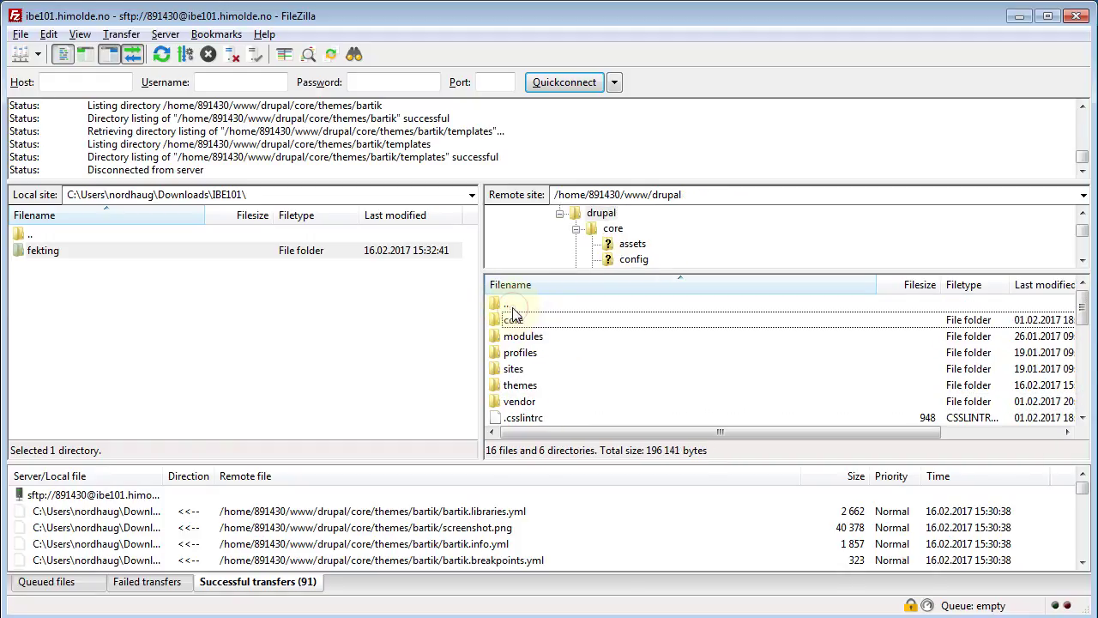
{"action": "double_click", "coordinate": [520, 385]}
{"action": "double_click", "coordinate": [519, 319]}
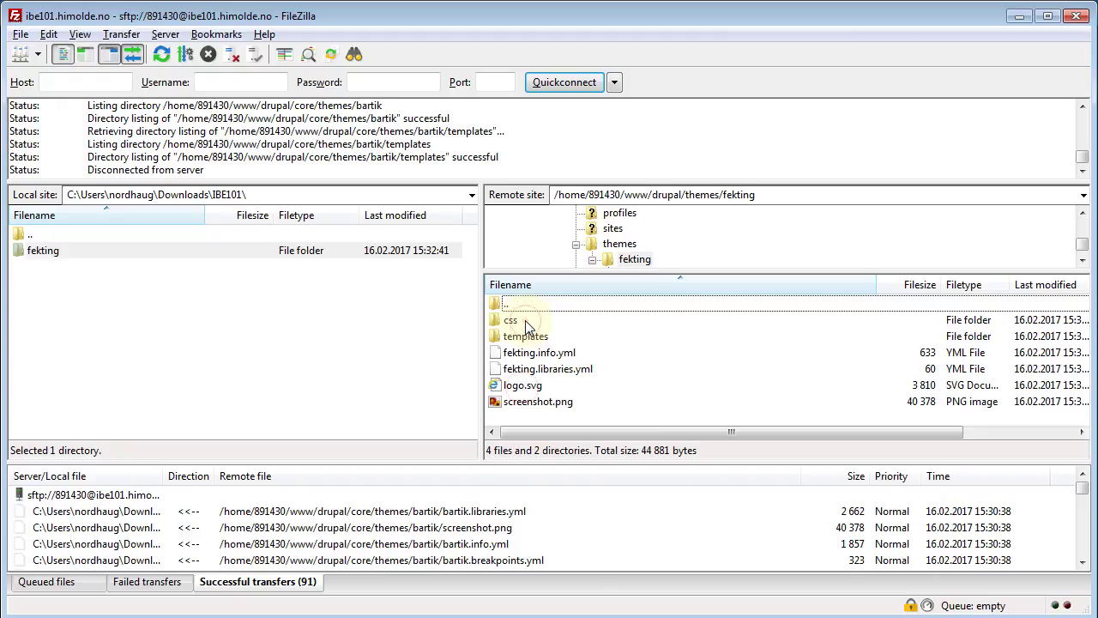
{"action": "double_click", "coordinate": [538, 341]}
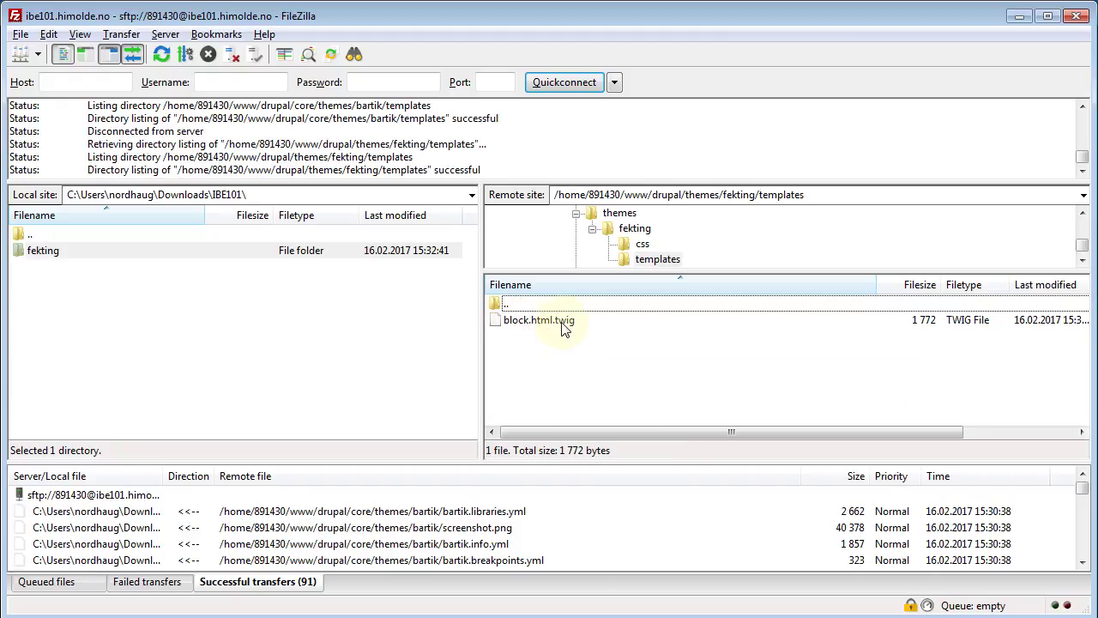
Switch to Chrome and highlight the BLOKK: prefix in the Test block's title on the home page.
{"action": "key", "text": "alt+Tab"}
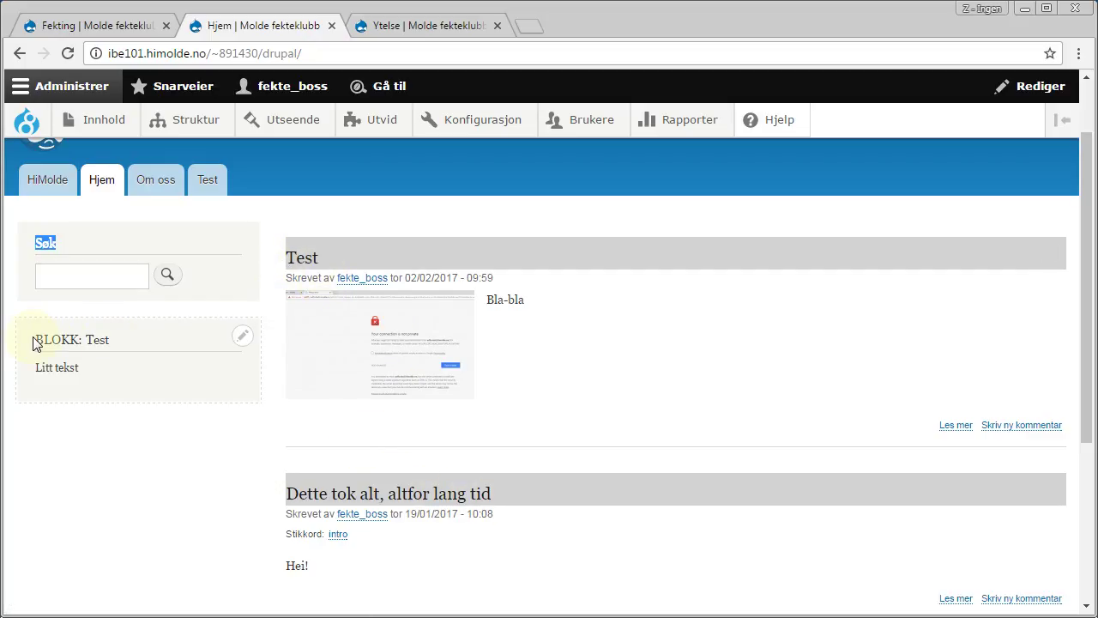
{"action": "left_click_drag", "start_coordinate": [38, 339], "coordinate": [85, 340]}
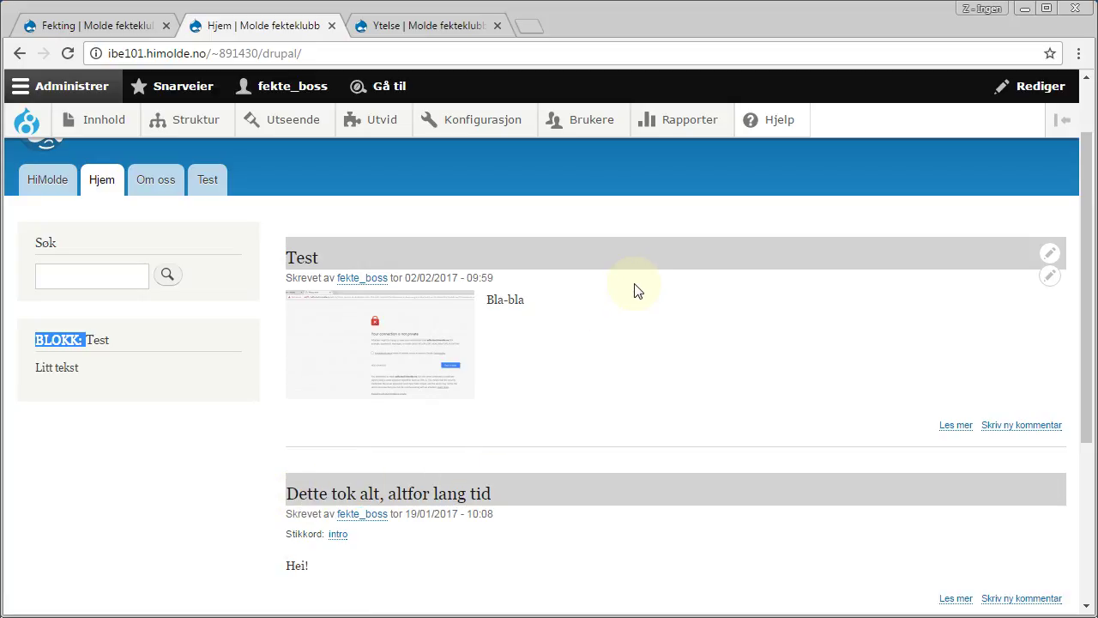
{"action": "scroll", "coordinate": [662, 311], "scroll_direction": "up", "scroll_amount": 1}
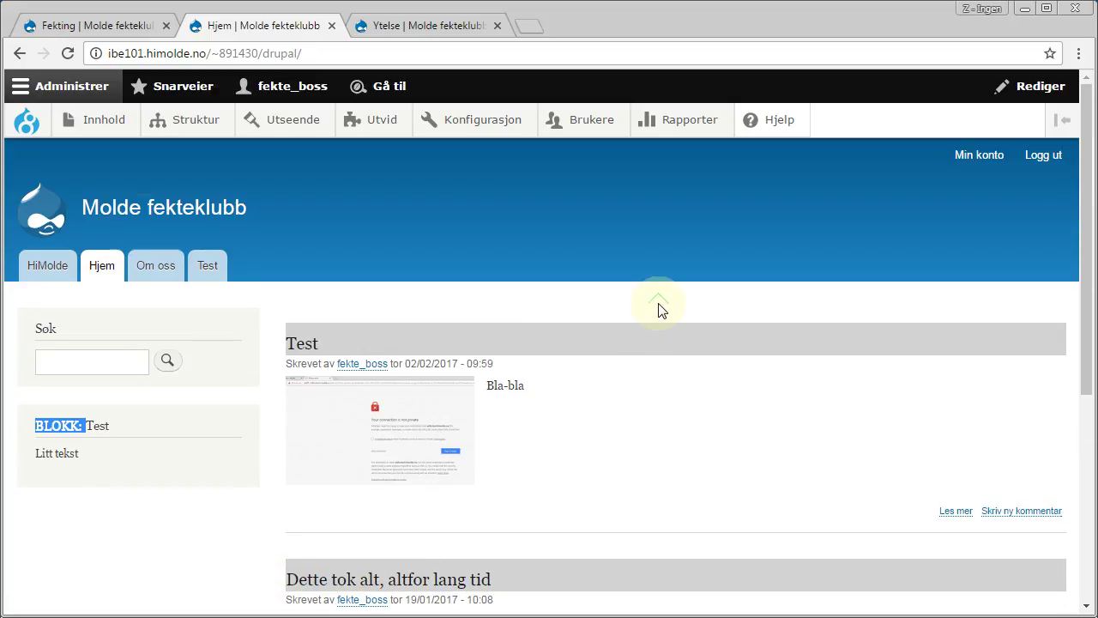